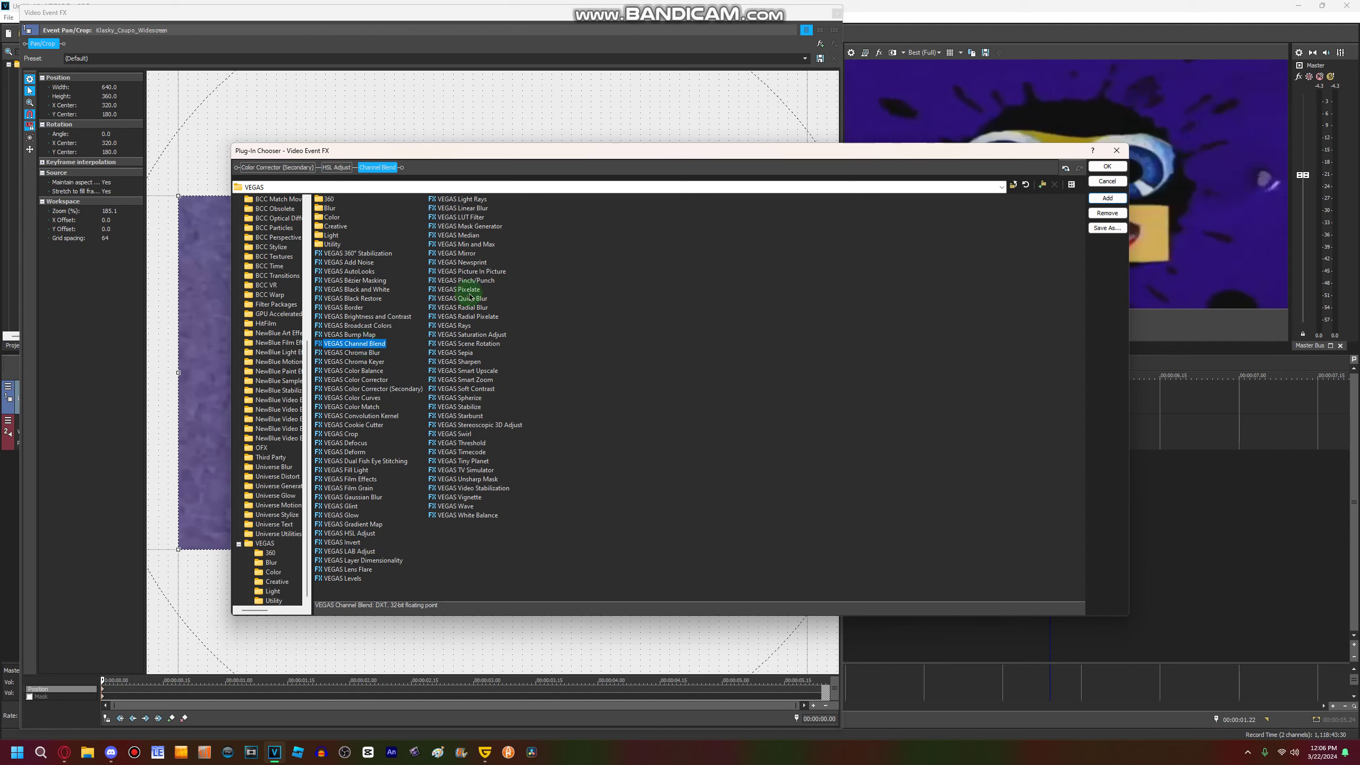
Step: Add the VEGAS Mirror and VEGAS Swirl effects to the end of the video event's effect chain
left_click(350, 544)
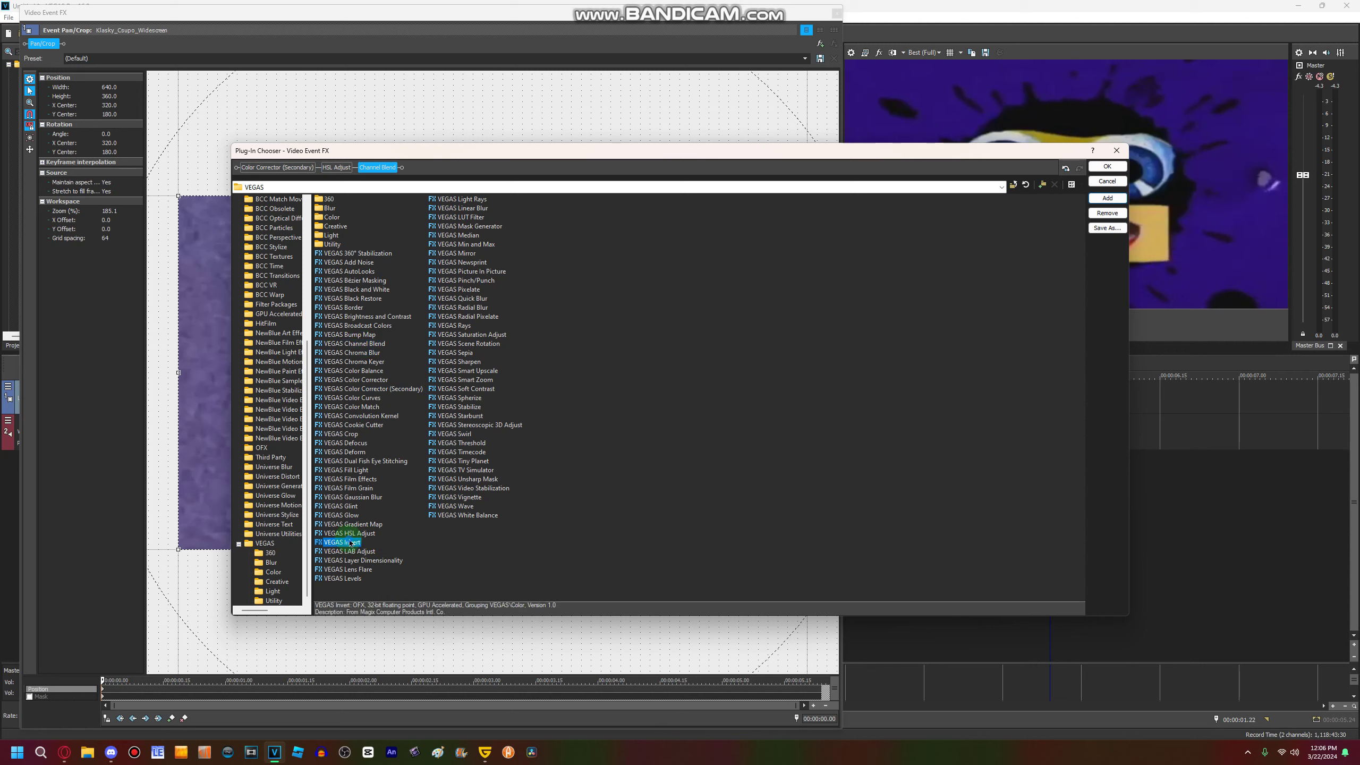
double_click(471, 254)
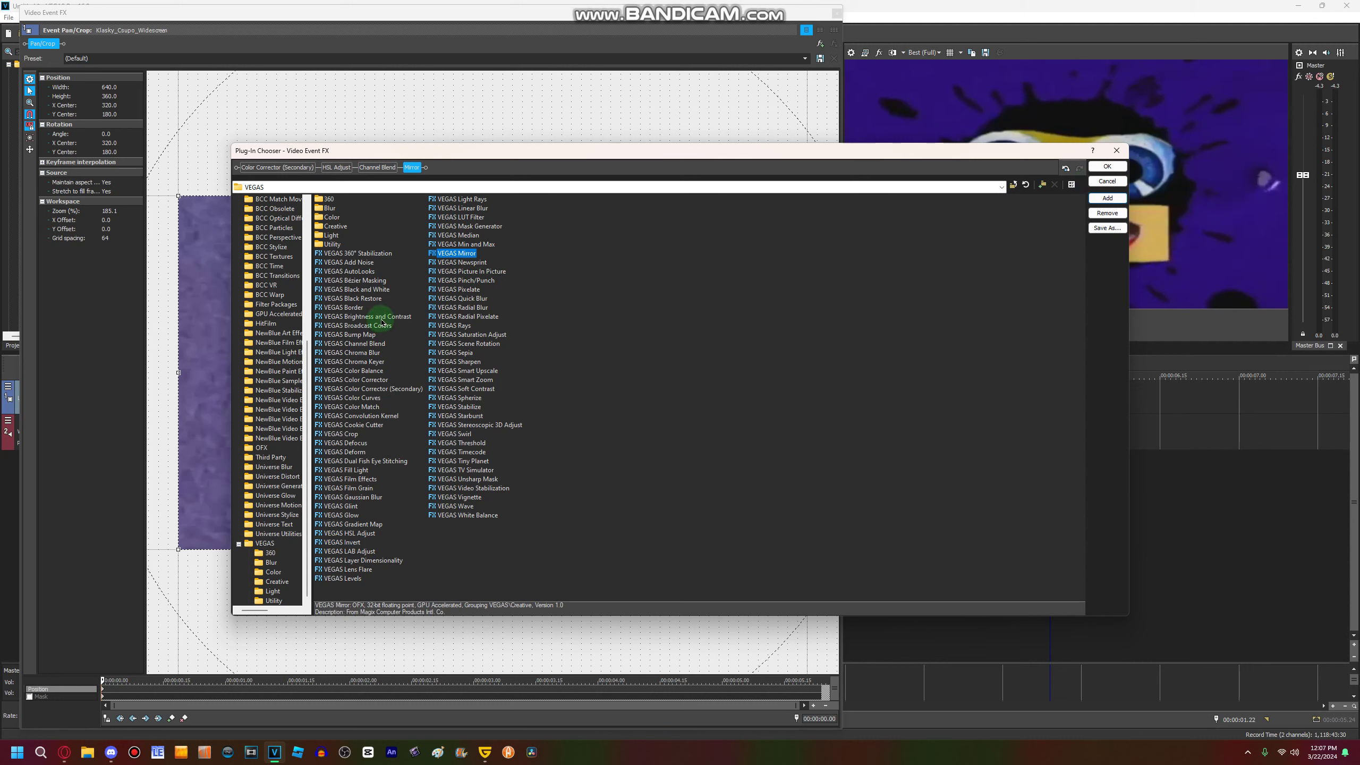
left_click(387, 364)
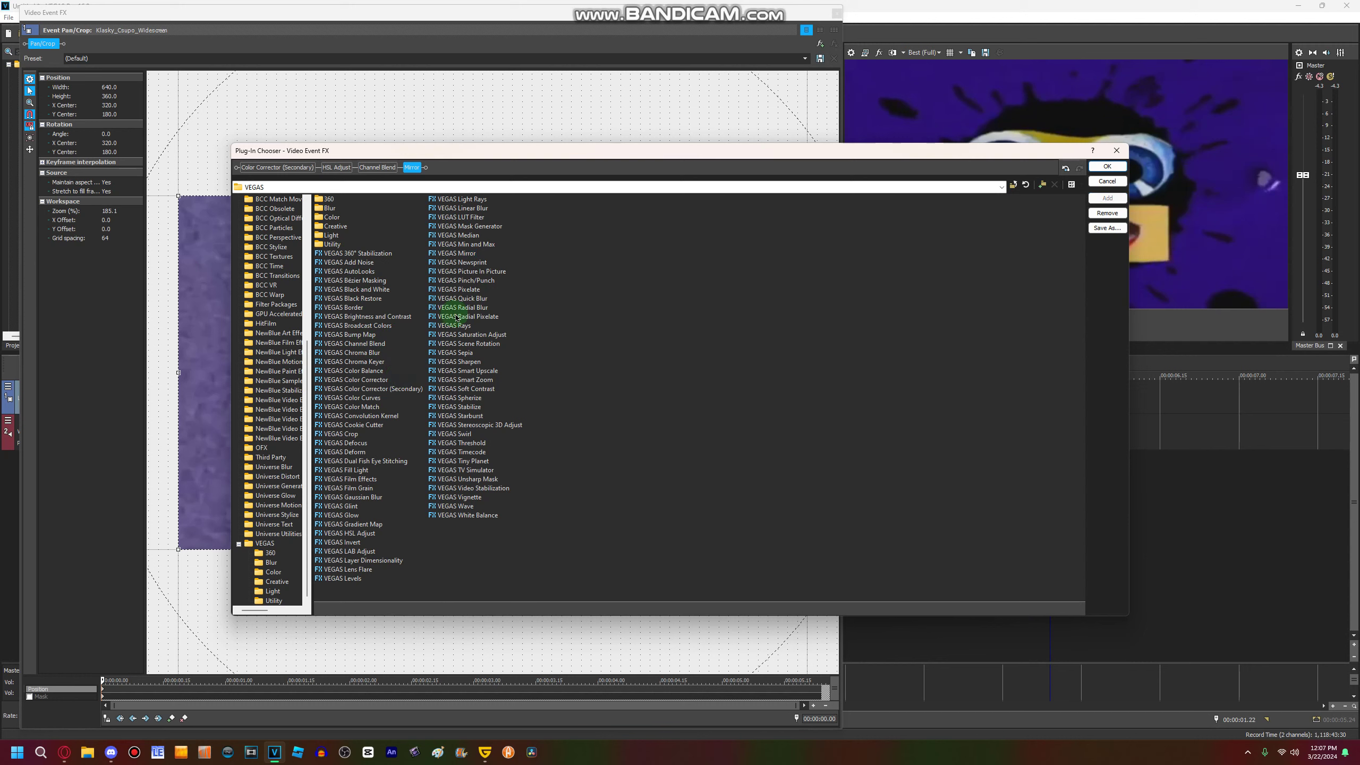
left_click(455, 435)
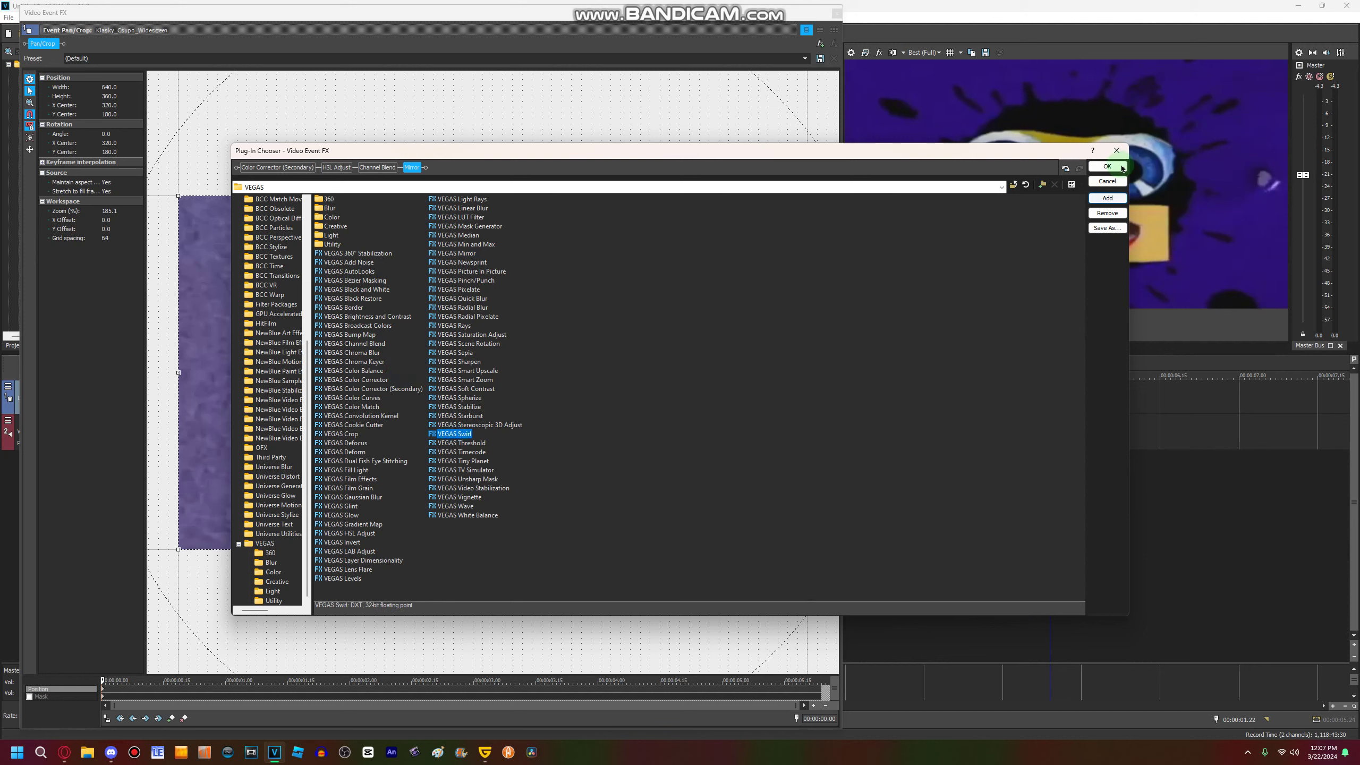
double_click(469, 438)
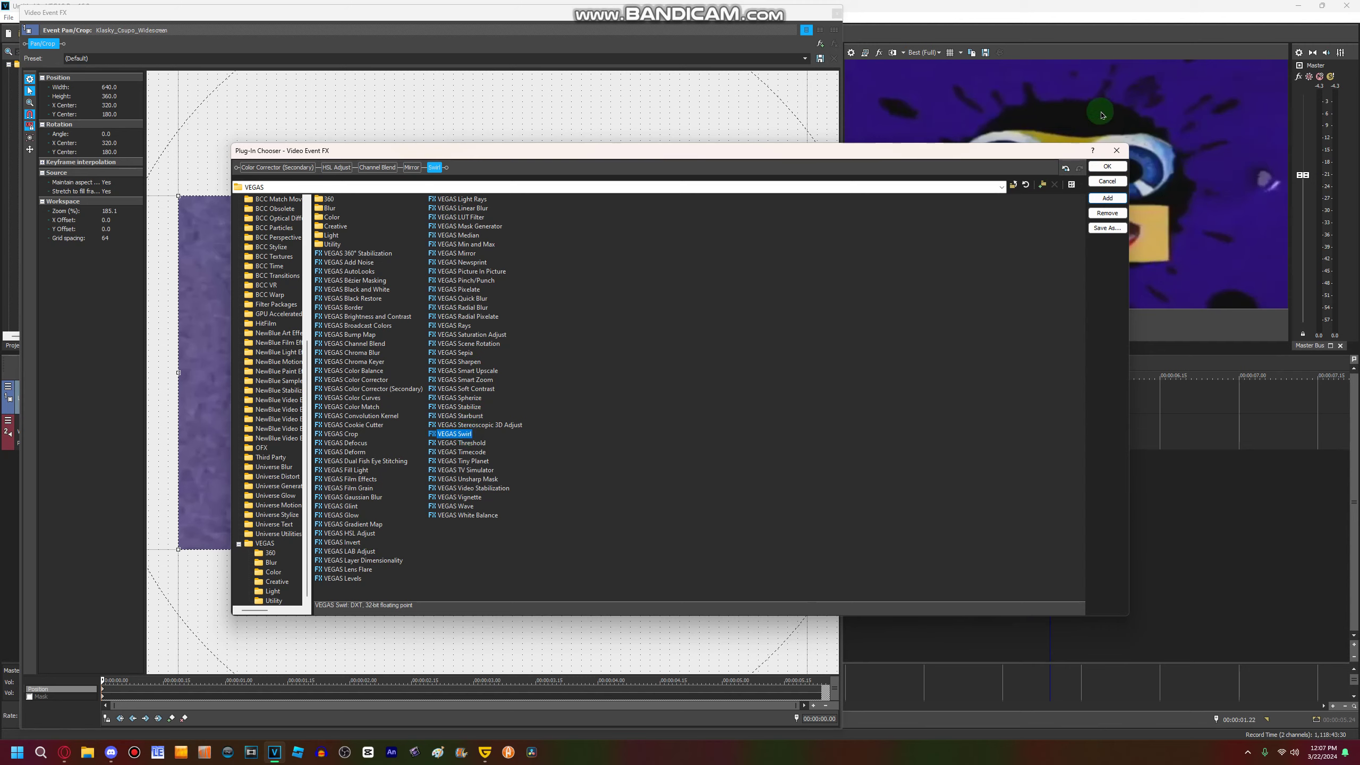
left_click(1107, 166)
Step: Set Rotate hue in the Color Corrector (Secondary) effect to about 140
left_click(77, 122)
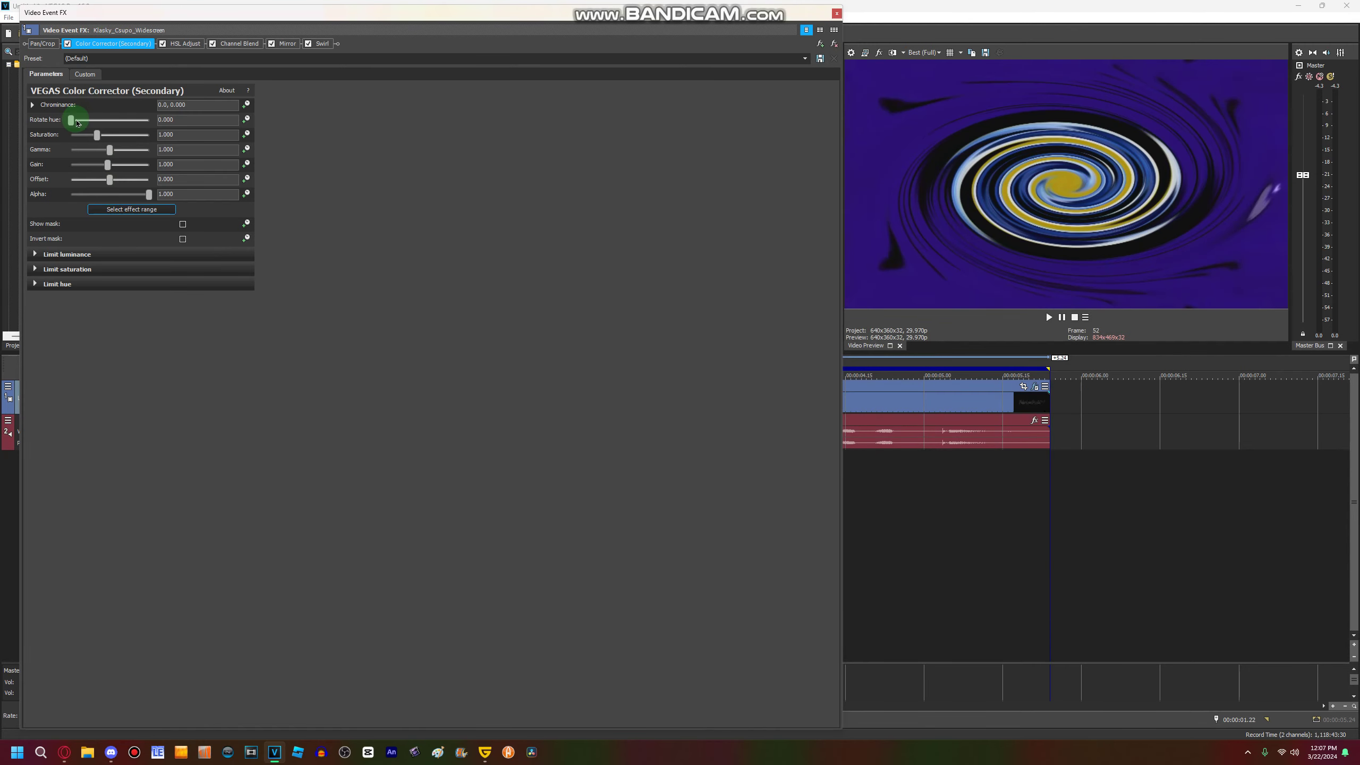
left_click_drag(94, 123, 21, 123)
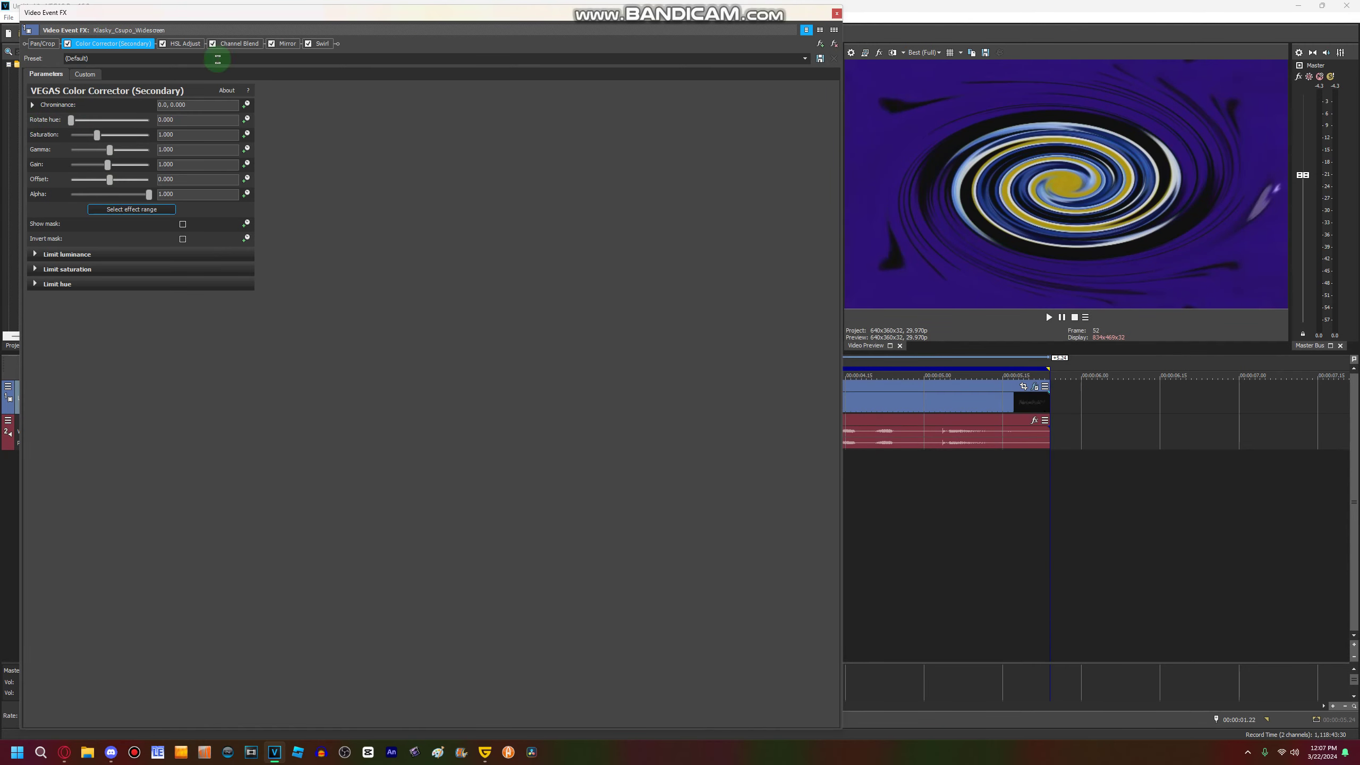
left_click(105, 137)
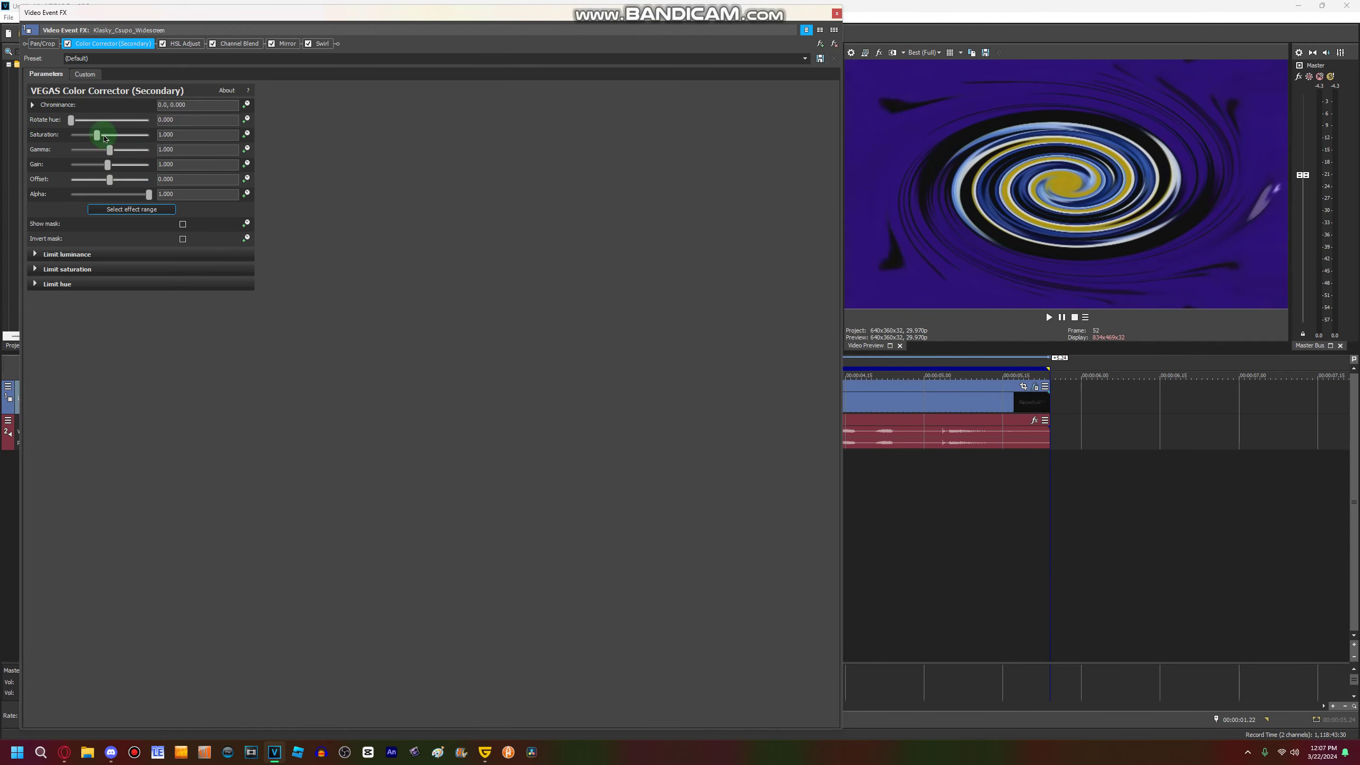
Step: Shift the colours in HSL Adjust and apply the RGB to GRB preset to Channel Blend
left_click(181, 43)
left_click(235, 44)
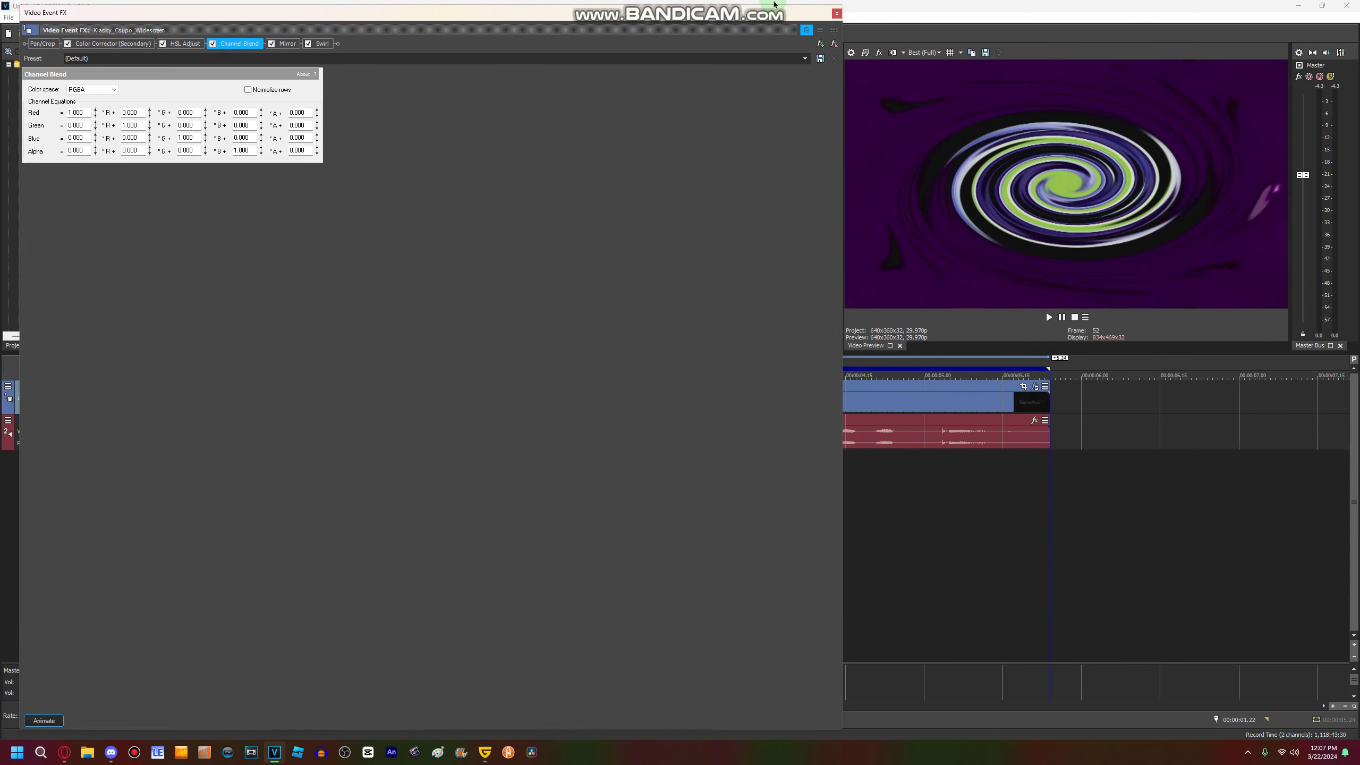
left_click(797, 59)
left_click(592, 145)
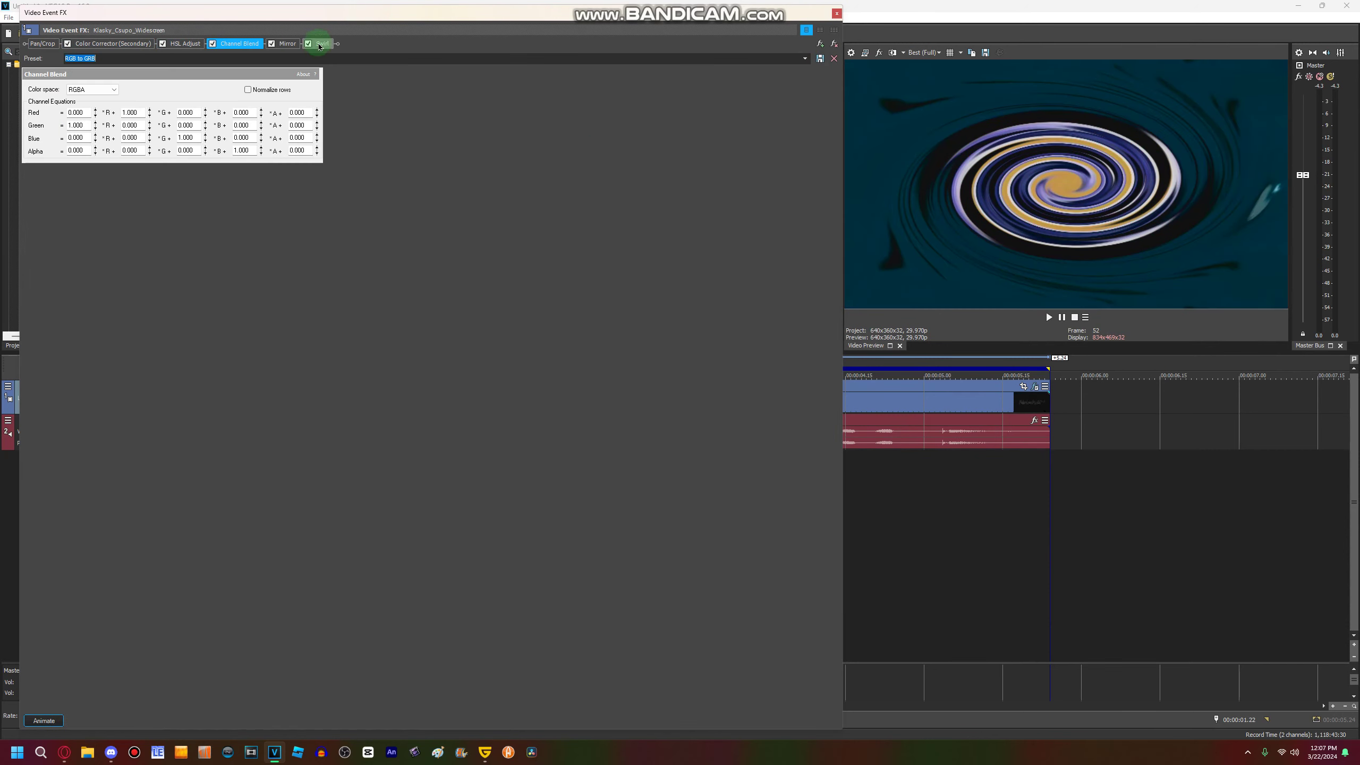
Step: Apply a preset to the Mirror effect that reflects one half of the picture sideways onto the other
left_click(288, 43)
left_click(805, 59)
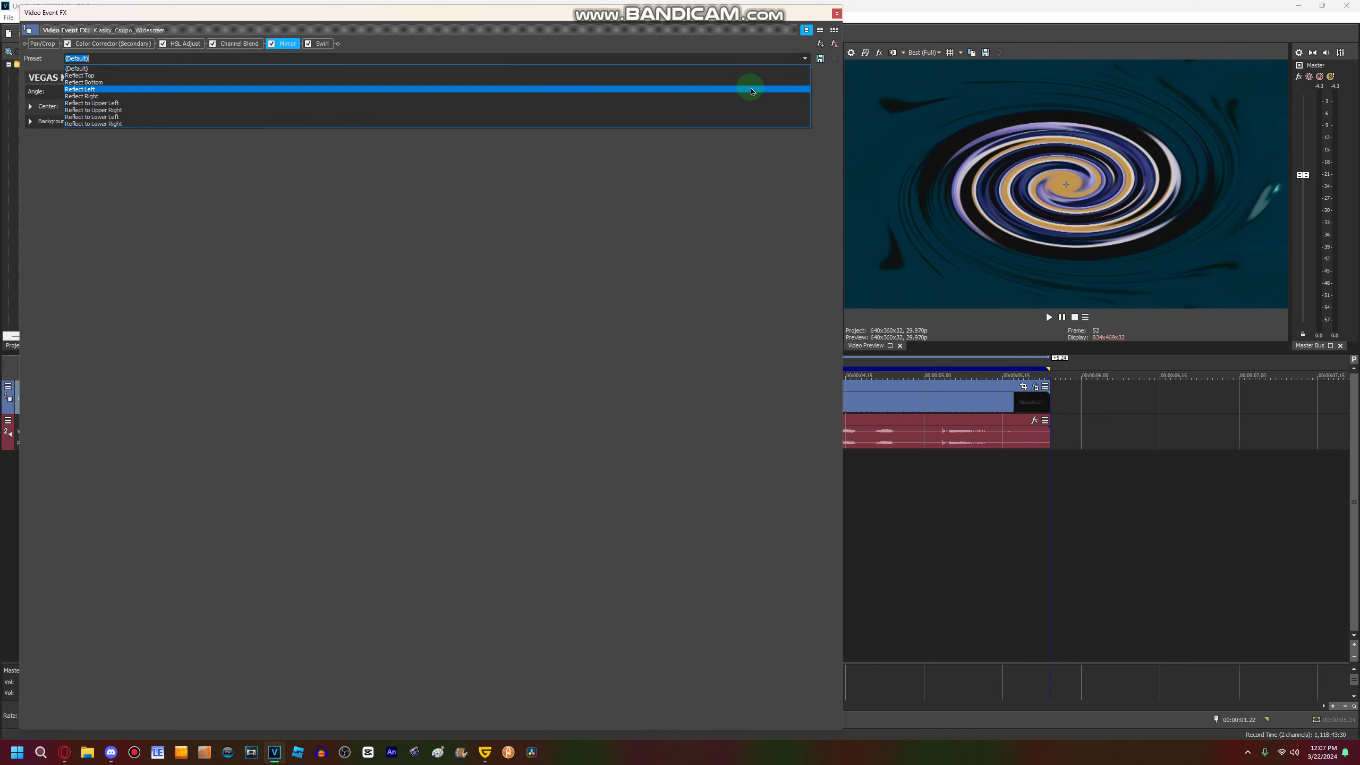
left_click(755, 102)
Step: Reduce the Swirl effect's amount to about -0.022
left_click(324, 44)
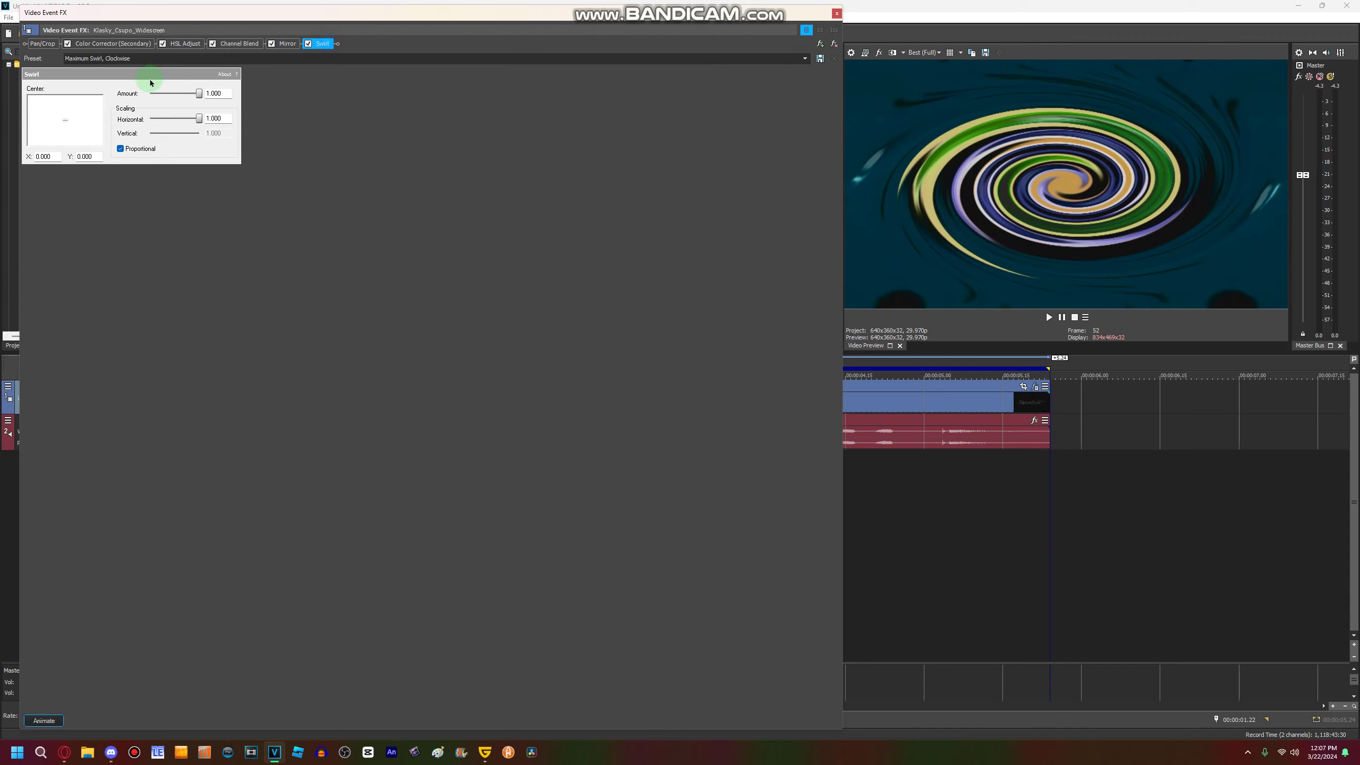
left_click_drag(199, 94, 177, 100)
left_click(56, 62)
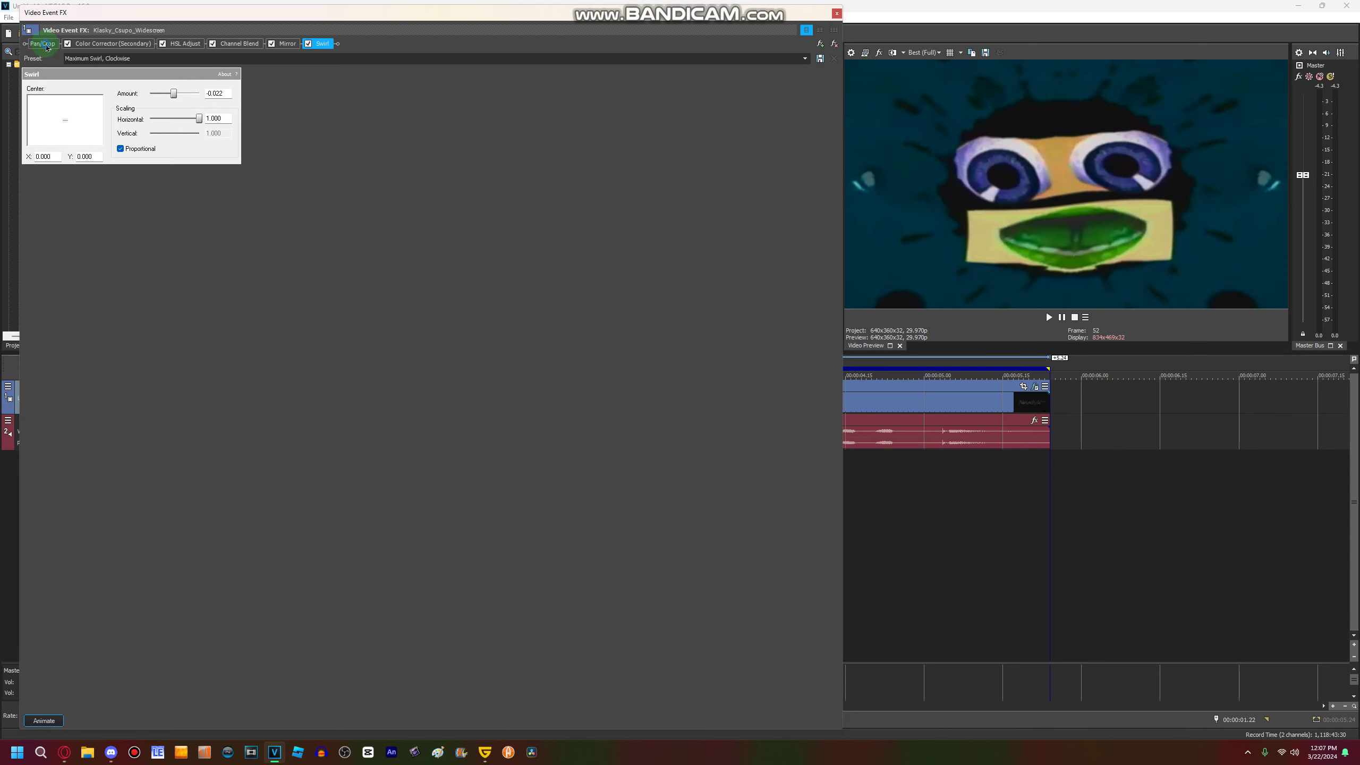
Step: Rotate the event's Pan/Crop frame to -5 degrees and move Pan/Crop to the end of the effect chain
left_click(47, 48)
left_click_drag(404, 134, 369, 110)
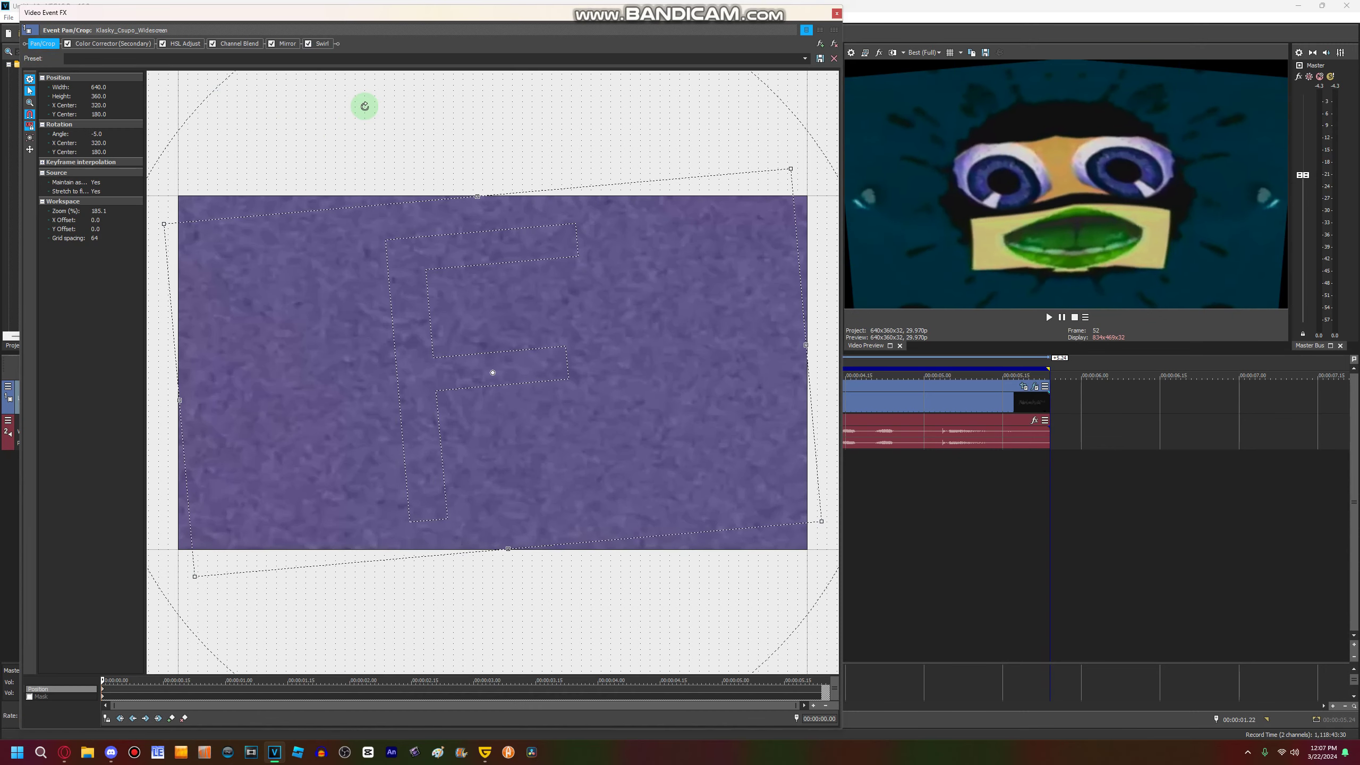
left_click_drag(44, 46, 414, 40)
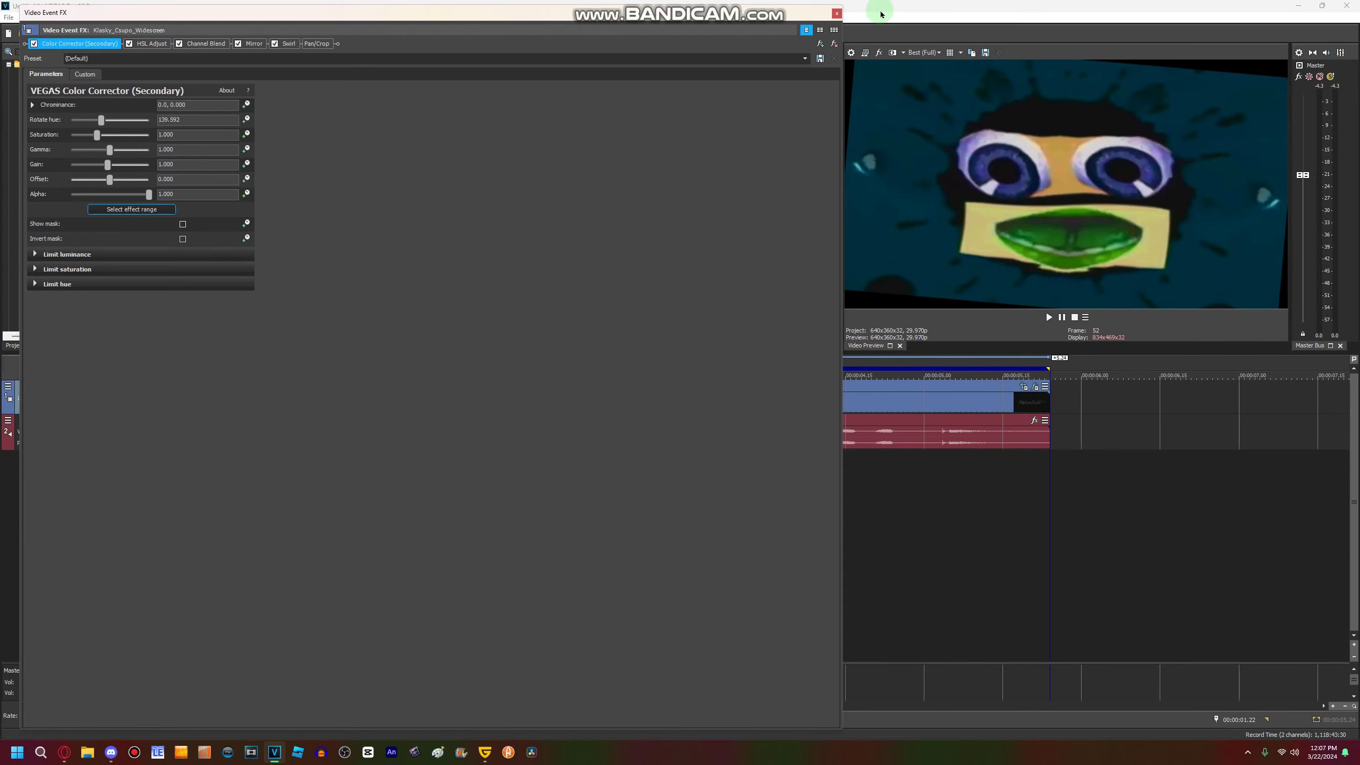
left_click(837, 13)
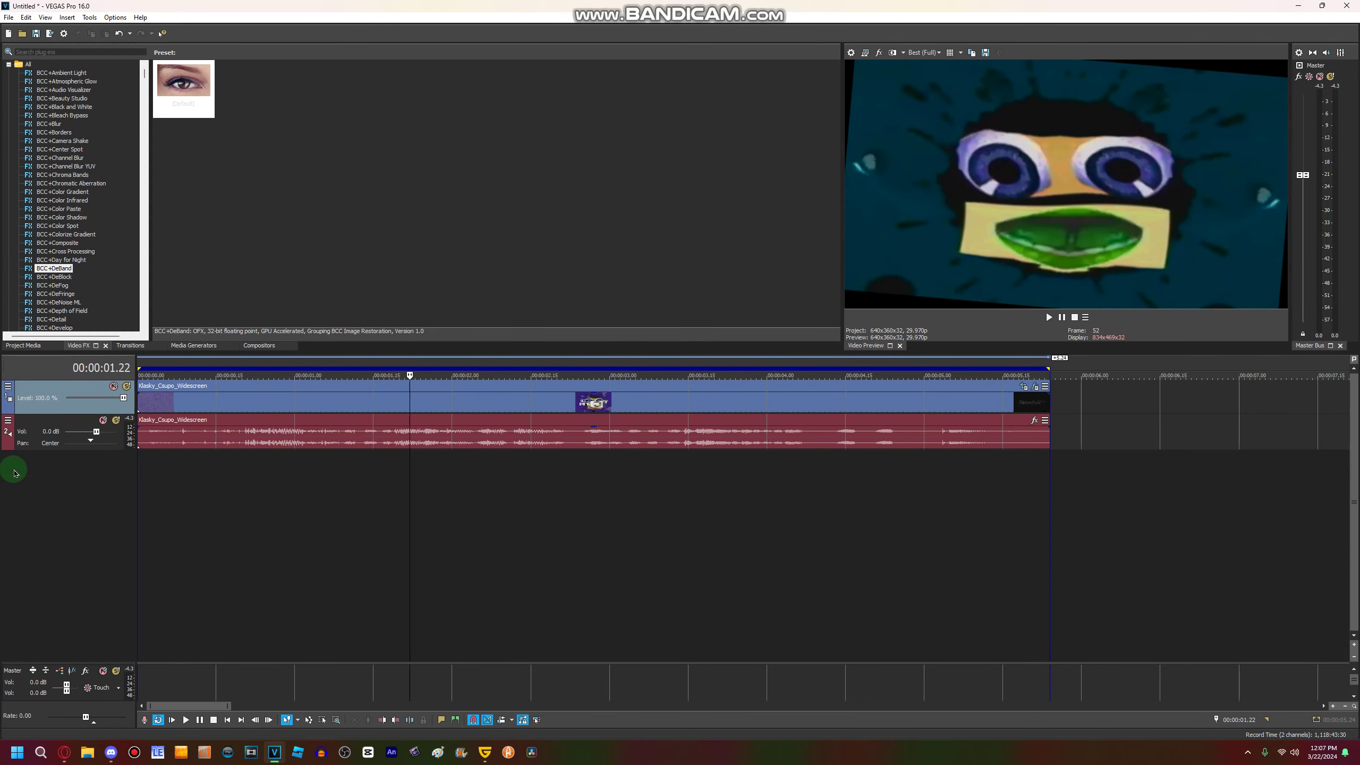
Step: Duplicate the audio track four times to make five identical audio tracks, numbered 2 to 6
right_click(27, 439)
left_click(48, 474)
right_click(13, 467)
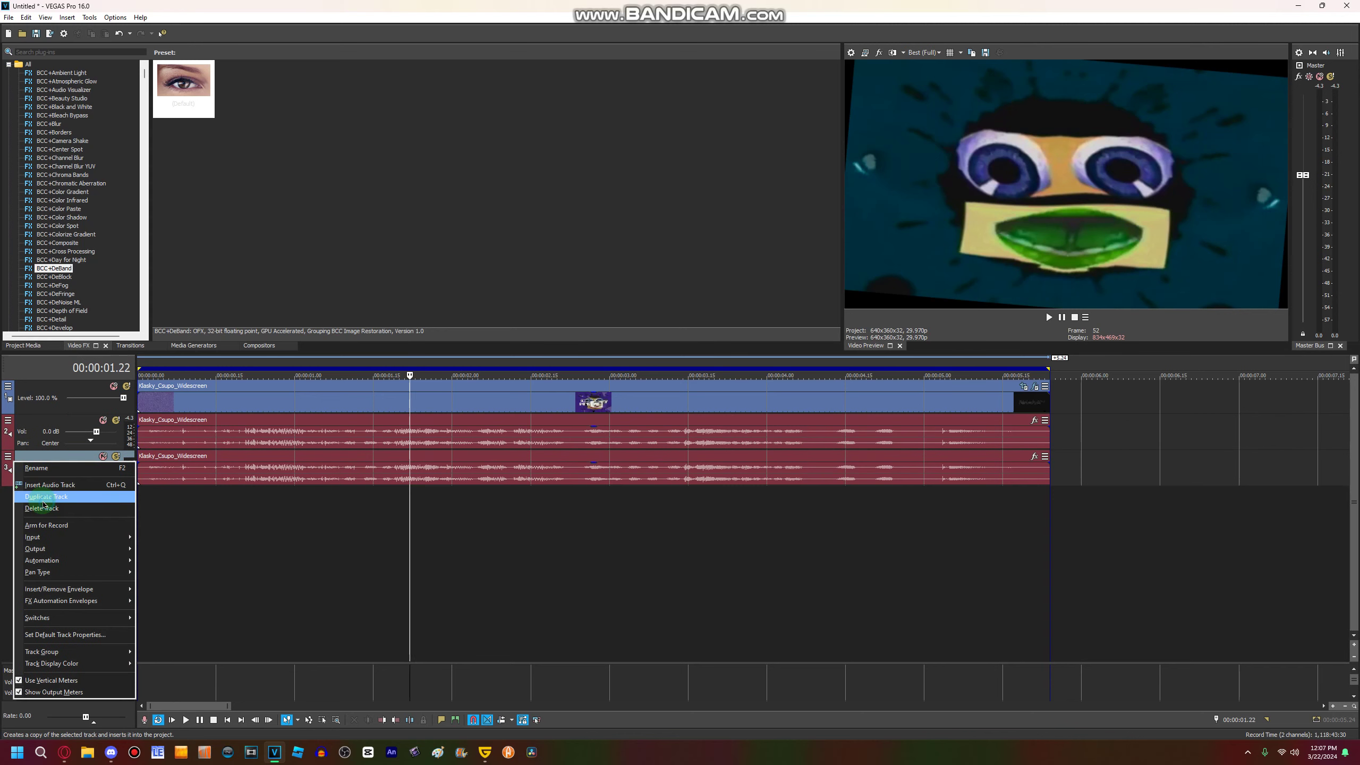
left_click(43, 496)
right_click(12, 489)
left_click(41, 522)
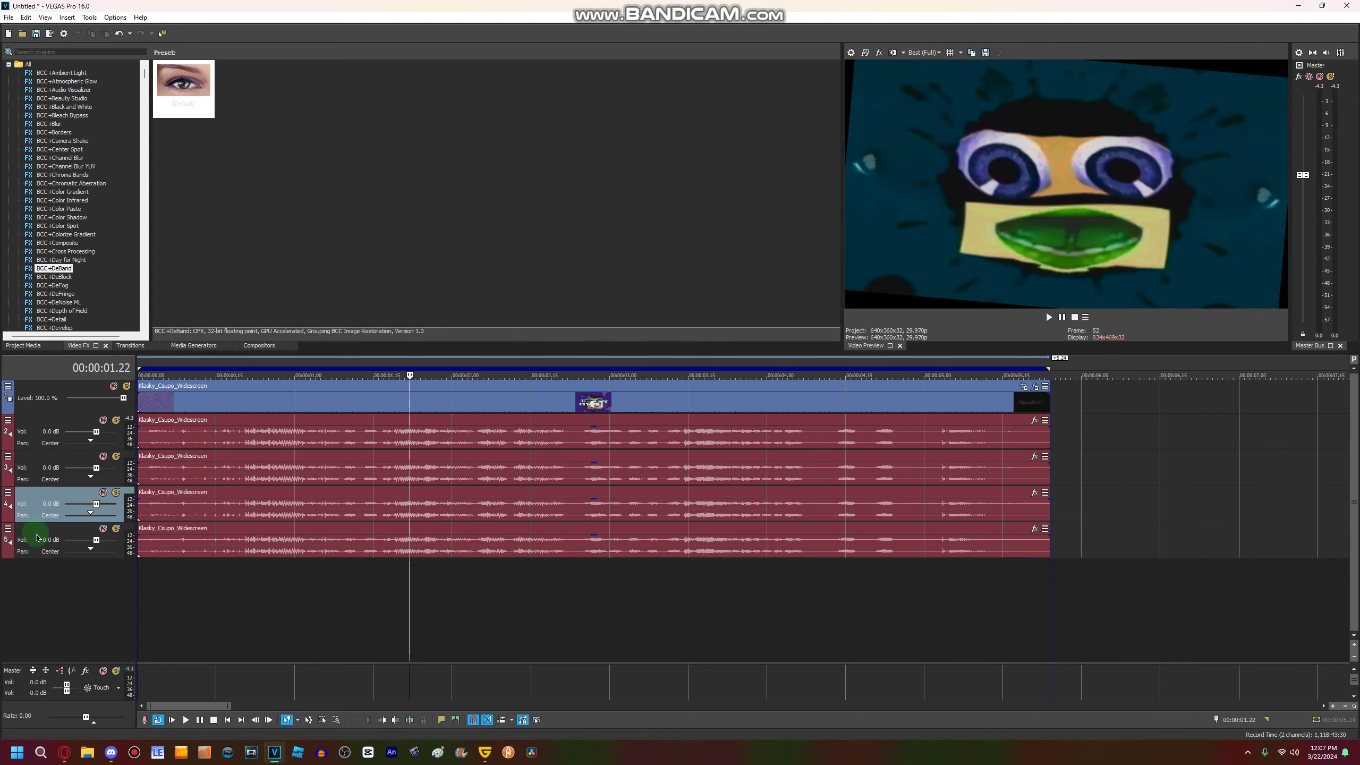
right_click(40, 546)
left_click(60, 338)
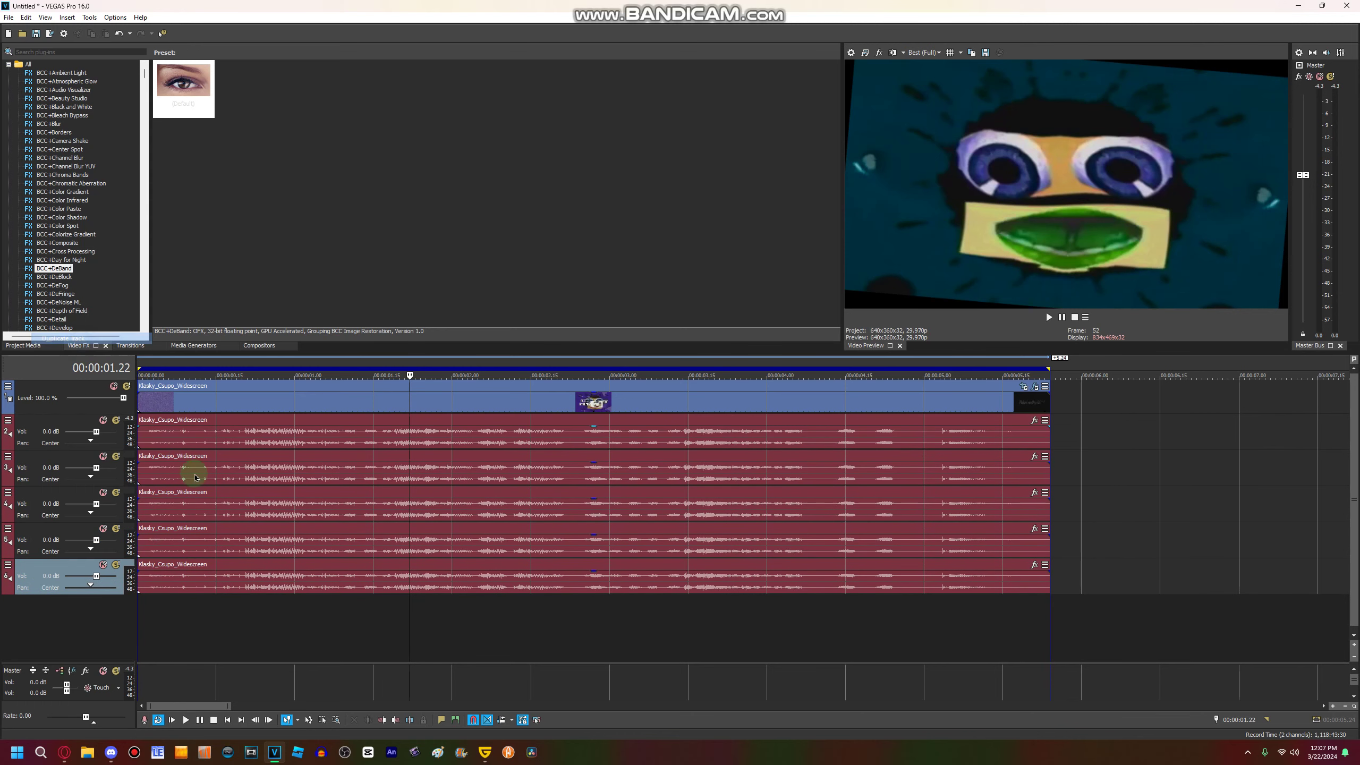
Step: Shift the pitch of the audio events on tracks 2 to 6, each by a different number of semitones
left_click(196, 475)
key("minus")
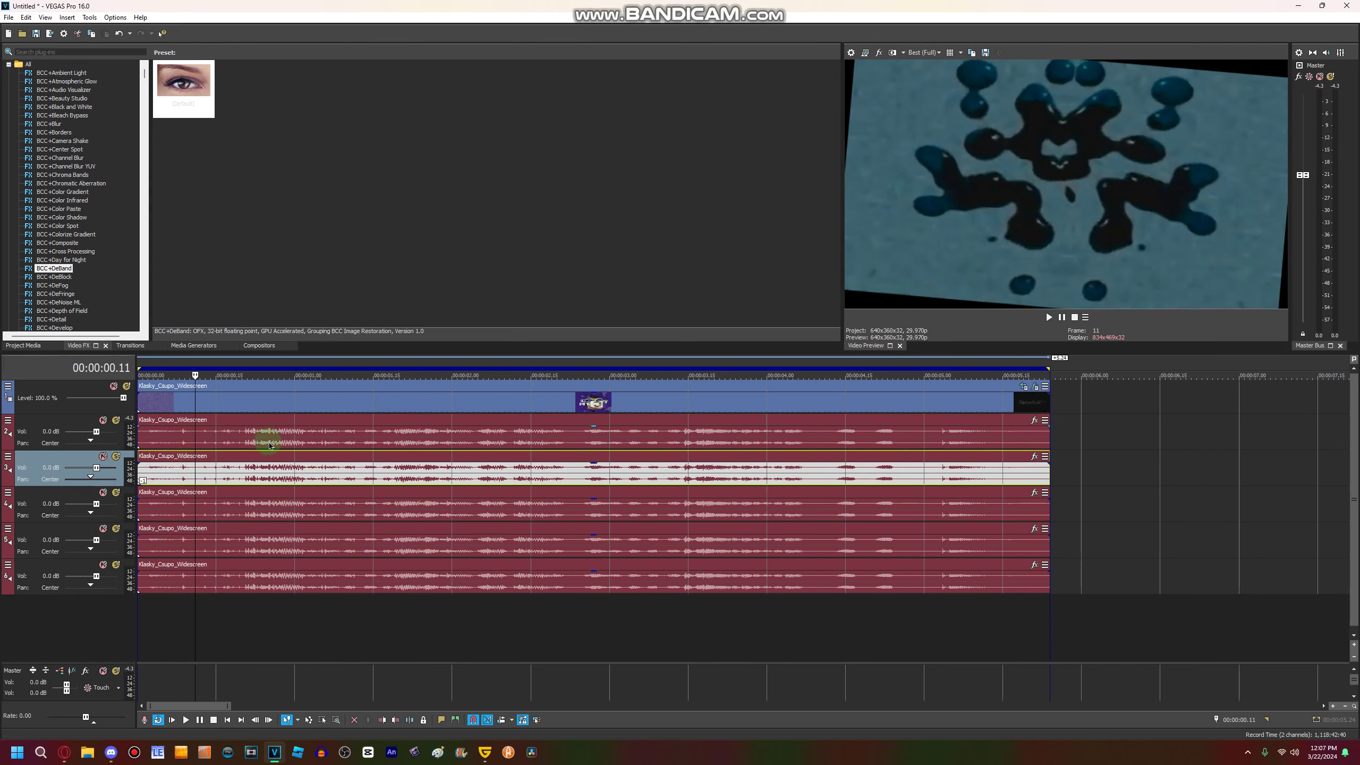
left_click_drag(272, 448, 273, 451)
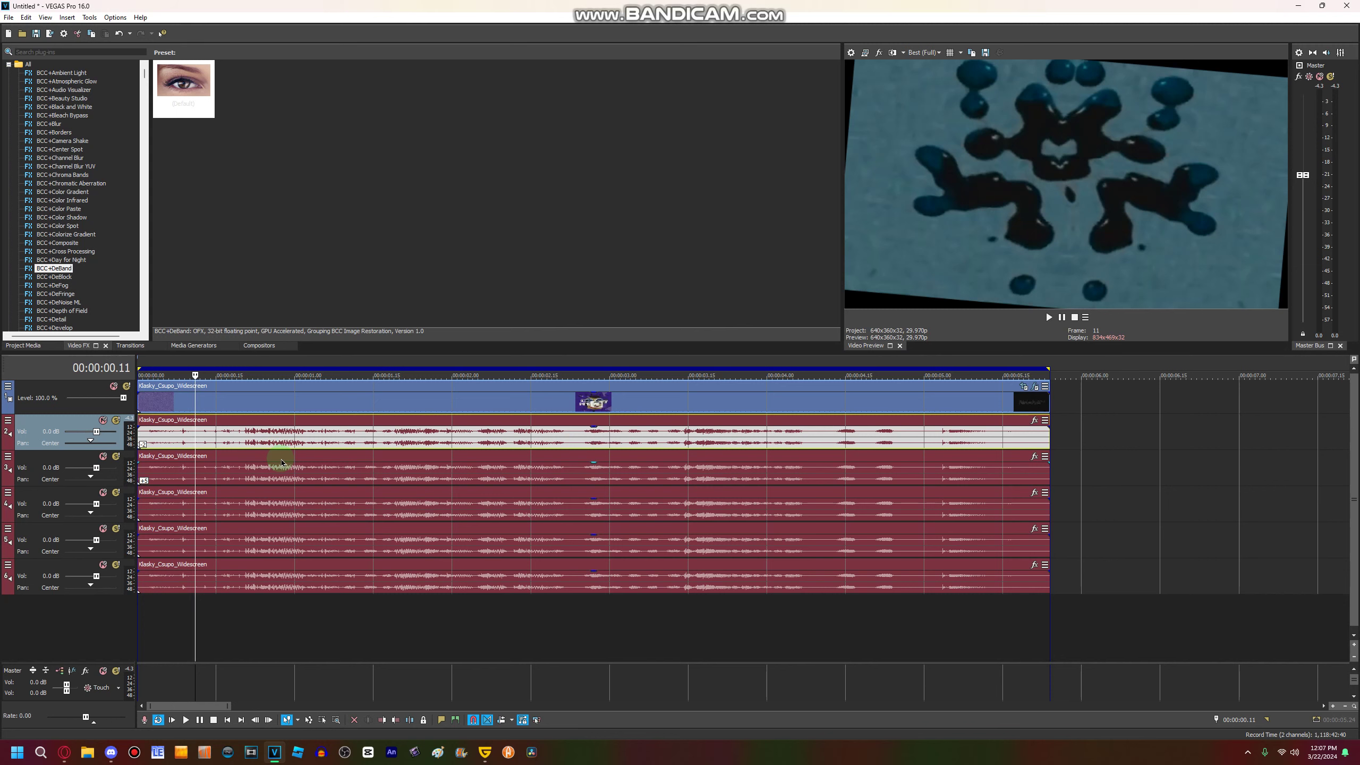
mouse_move(275, 458)
left_mouse_down()
mouse_move(190, 496)
mouse_move(196, 511)
left_mouse_up()
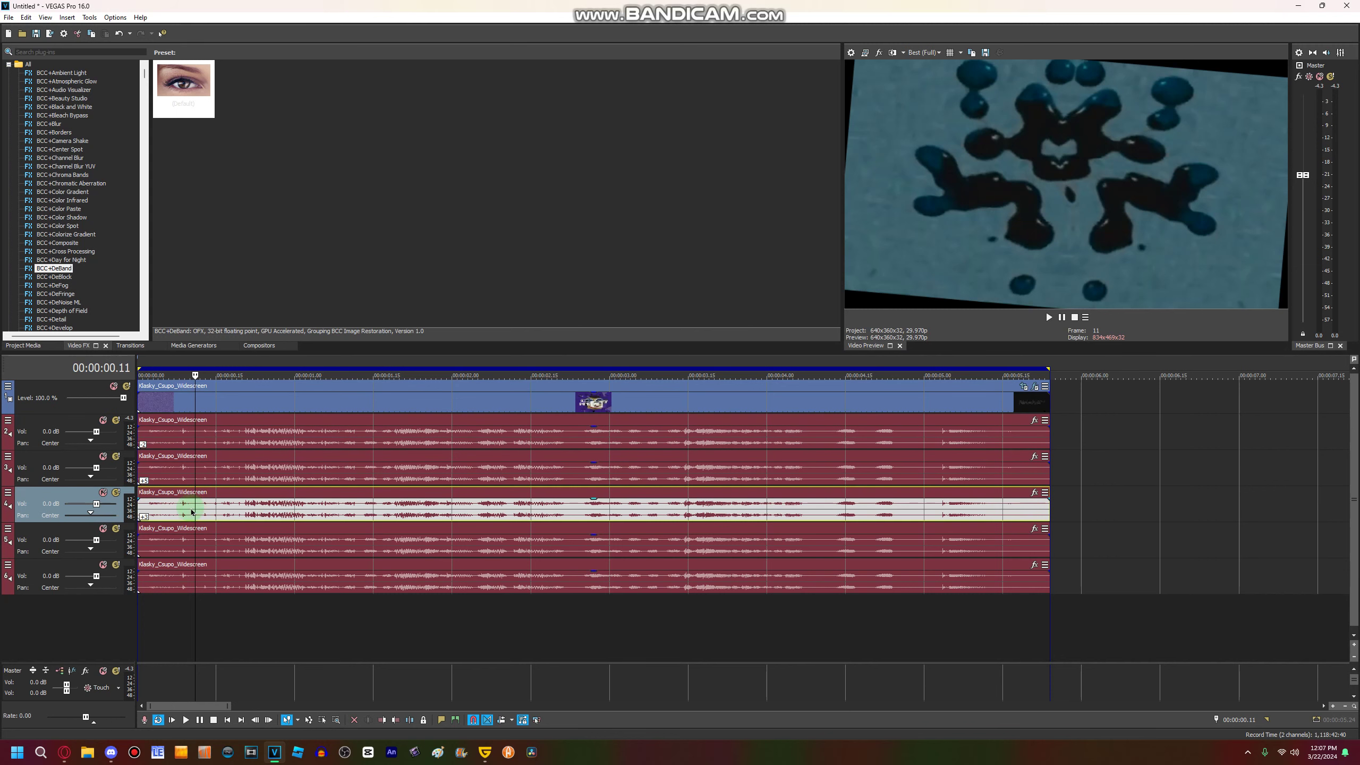
left_click(194, 556)
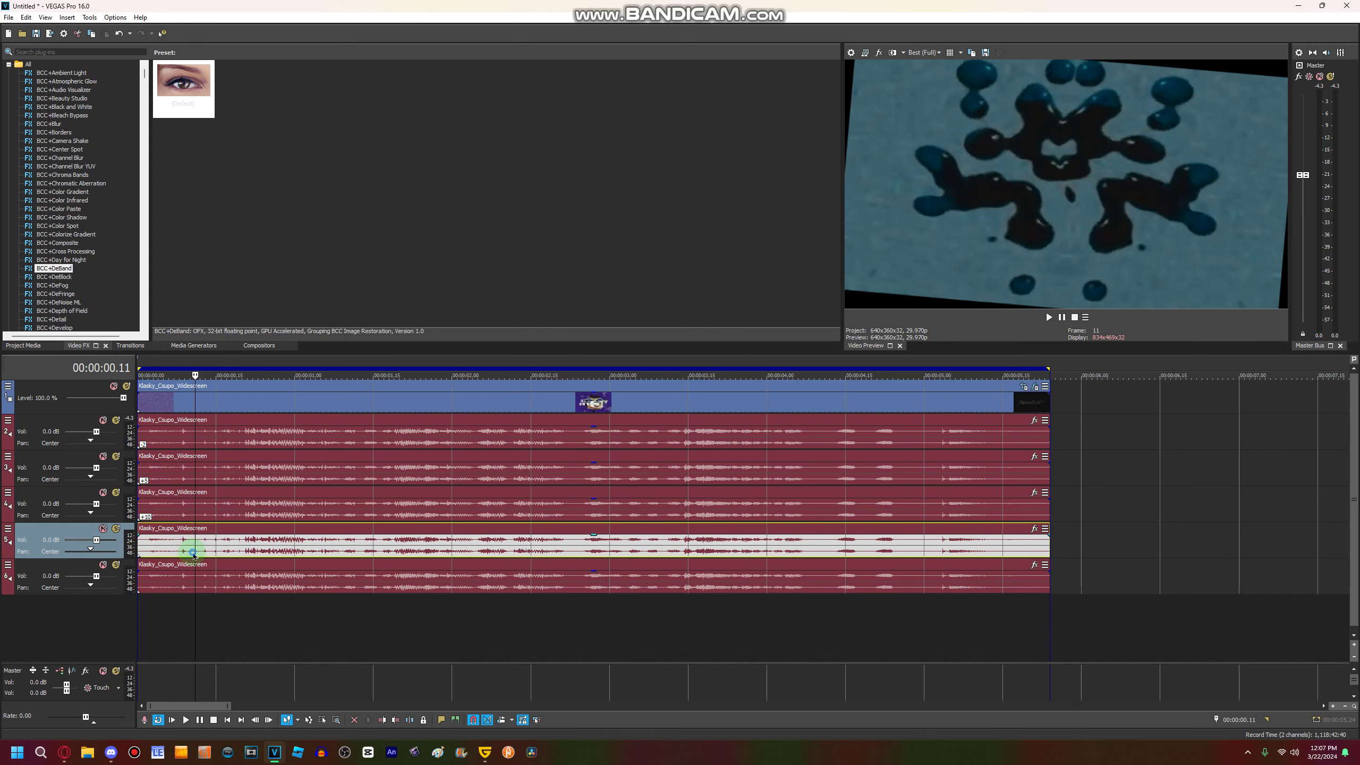
left_click(188, 585)
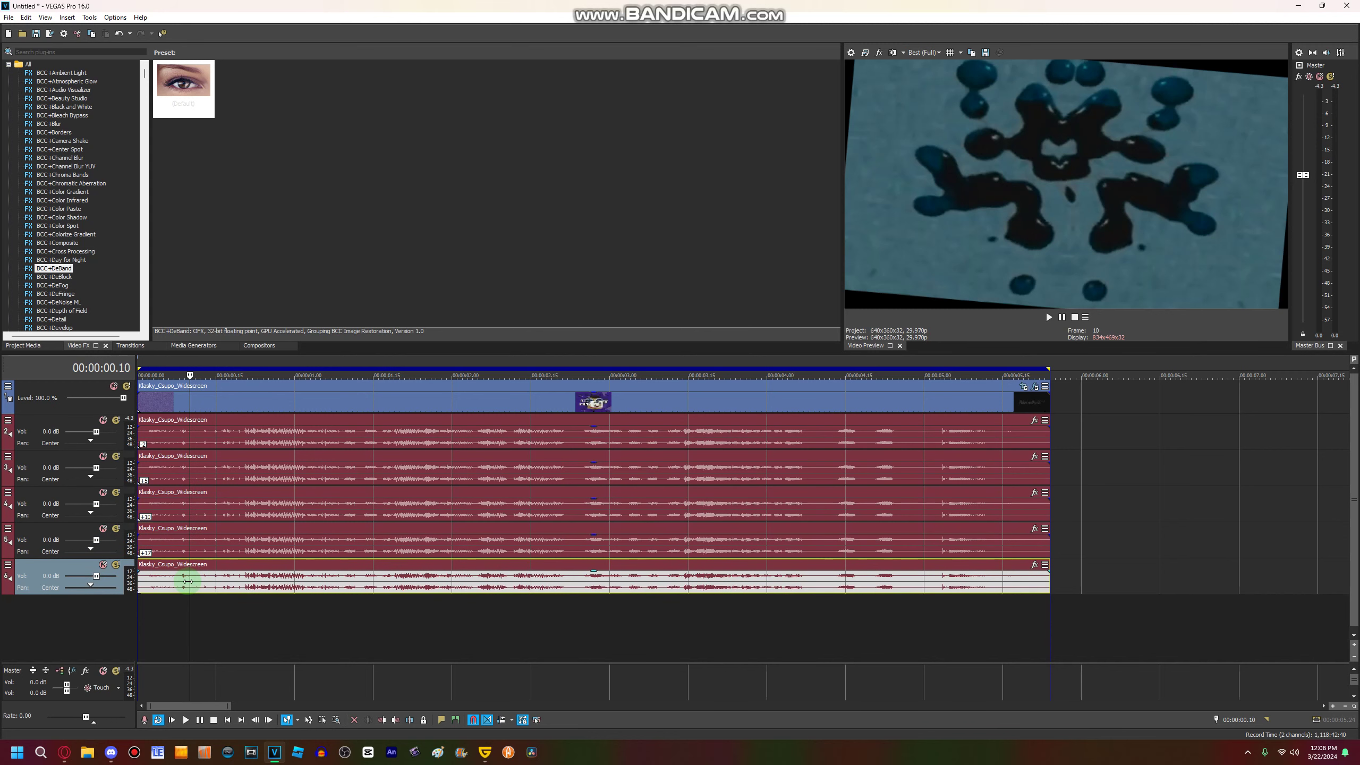
left_click_drag(189, 585, 160, 576)
Step: Play the edited clip to preview its picture and layered audio, pausing near the end
left_click(185, 719)
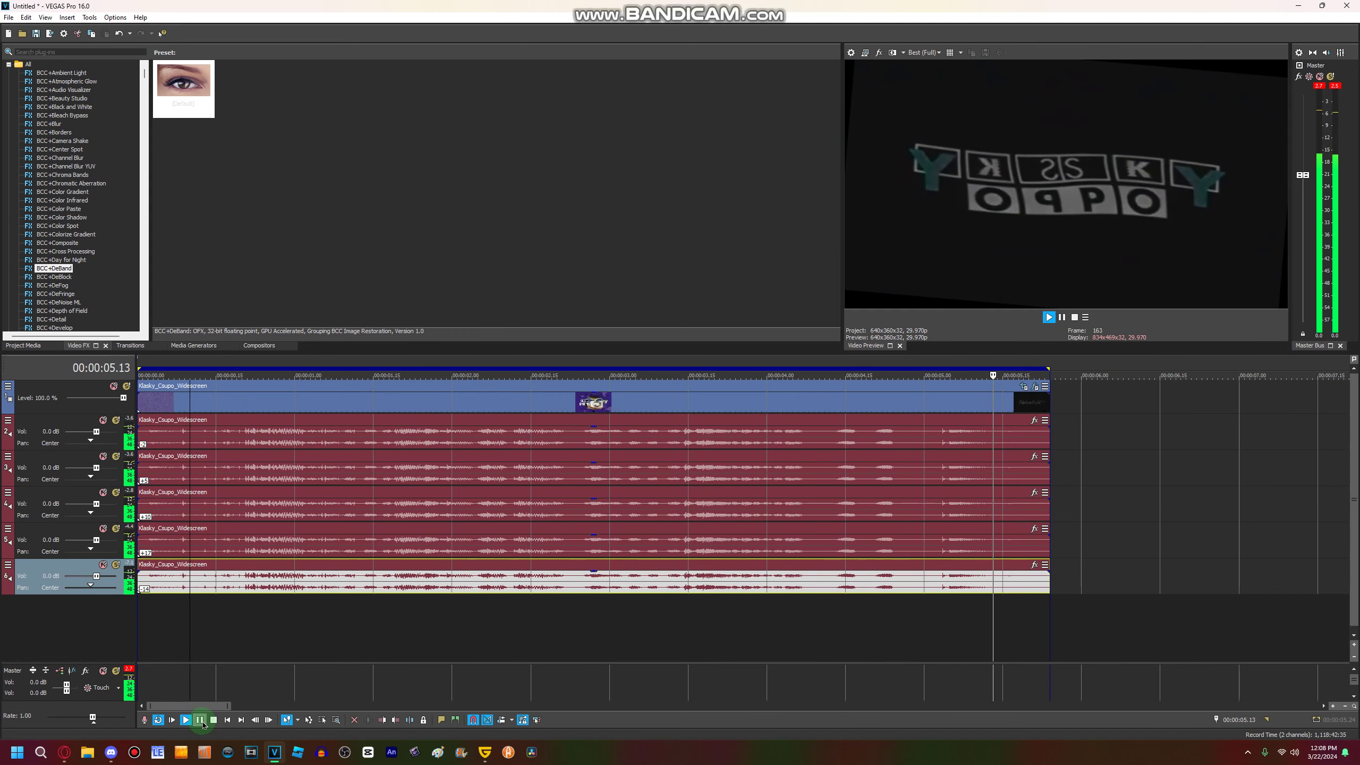
left_click(201, 722)
mouse_move(705, 7)
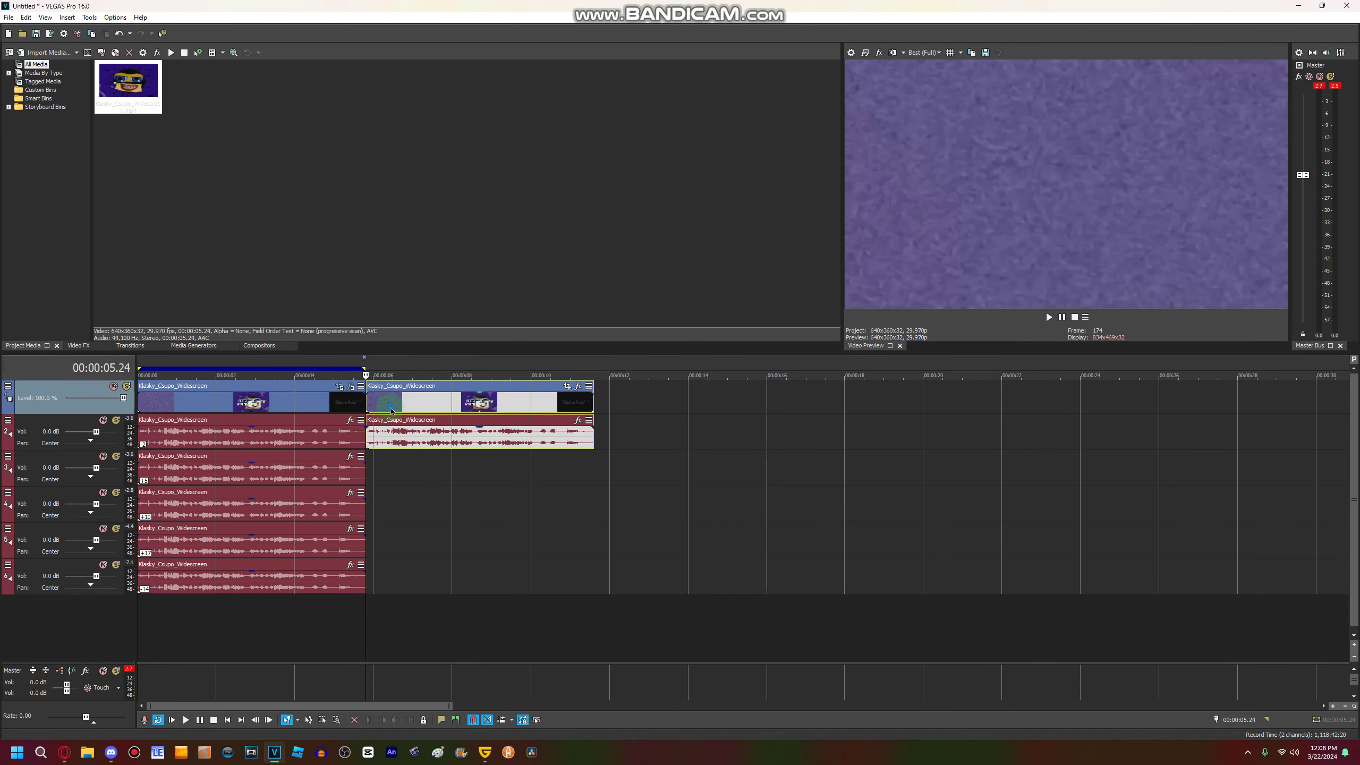
Step: Apply the default HitFilm TV Damage preset to the second Klasky_Csupo_Widescreen video event, with the playhead at 00:00:07.08
left_click(390, 410)
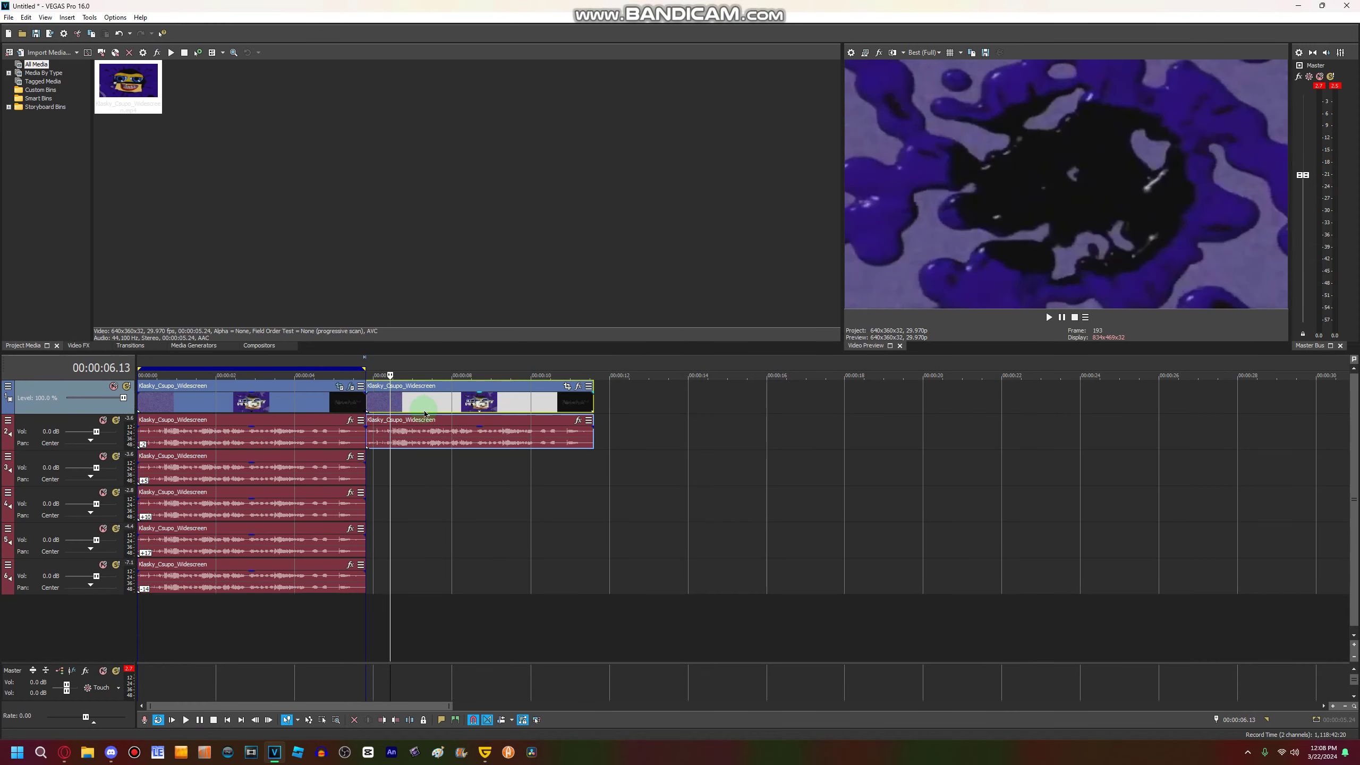
left_click(423, 410)
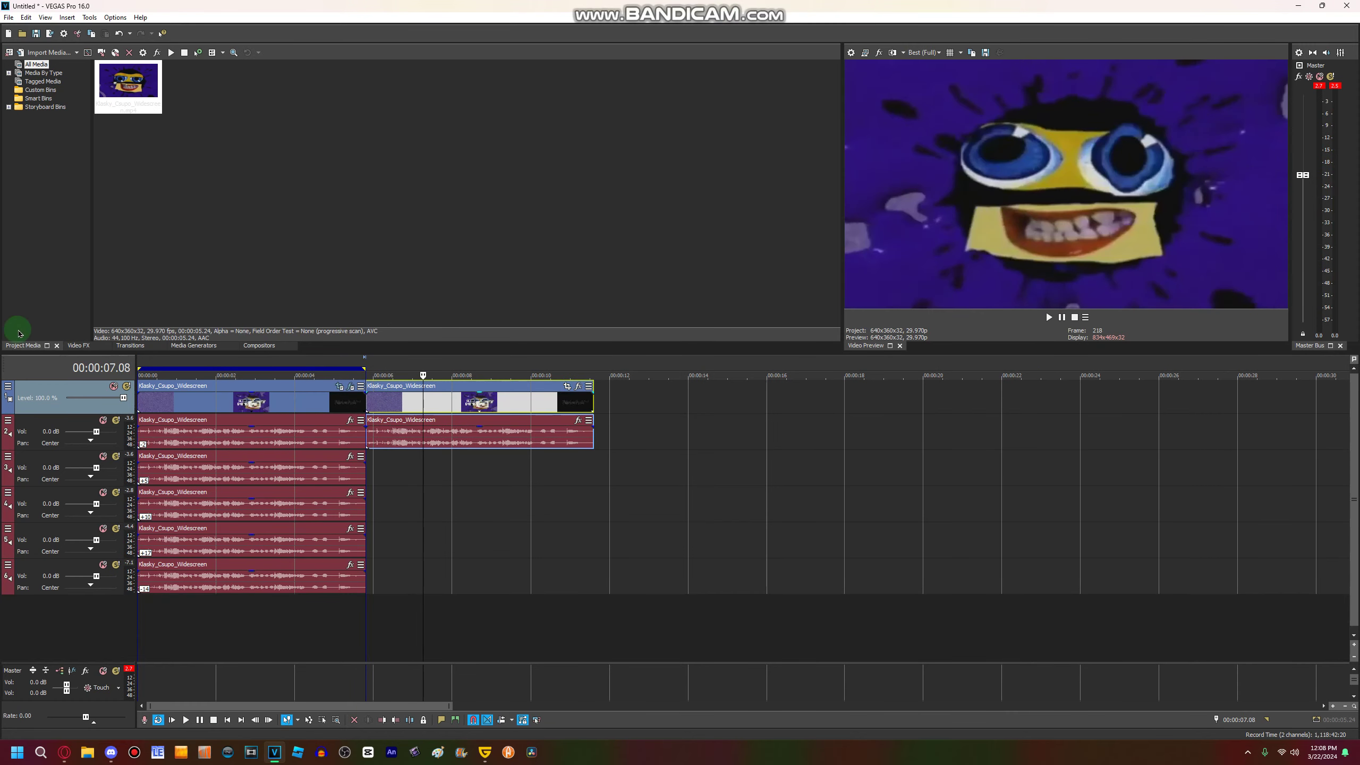
left_click(78, 345)
scroll(72, 237, "down", 20)
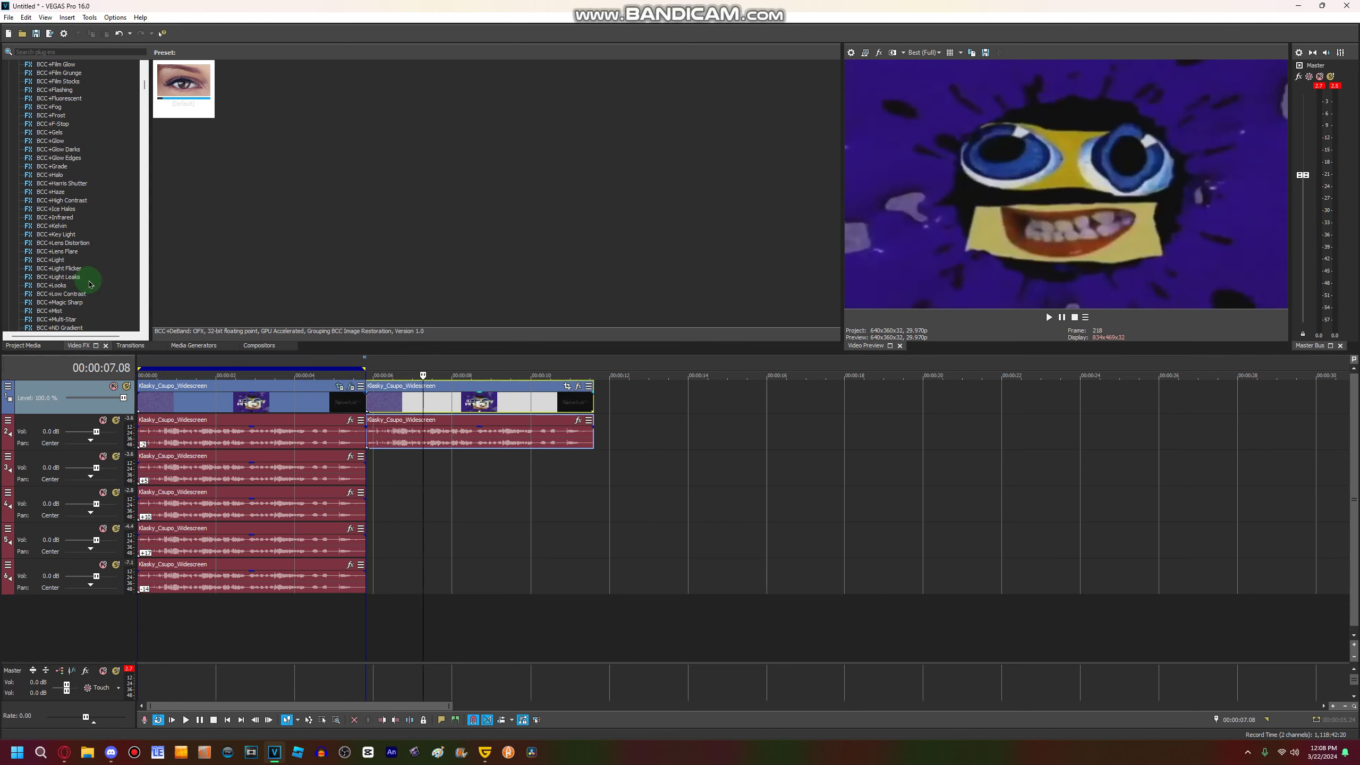
scroll(110, 326, "down", 20)
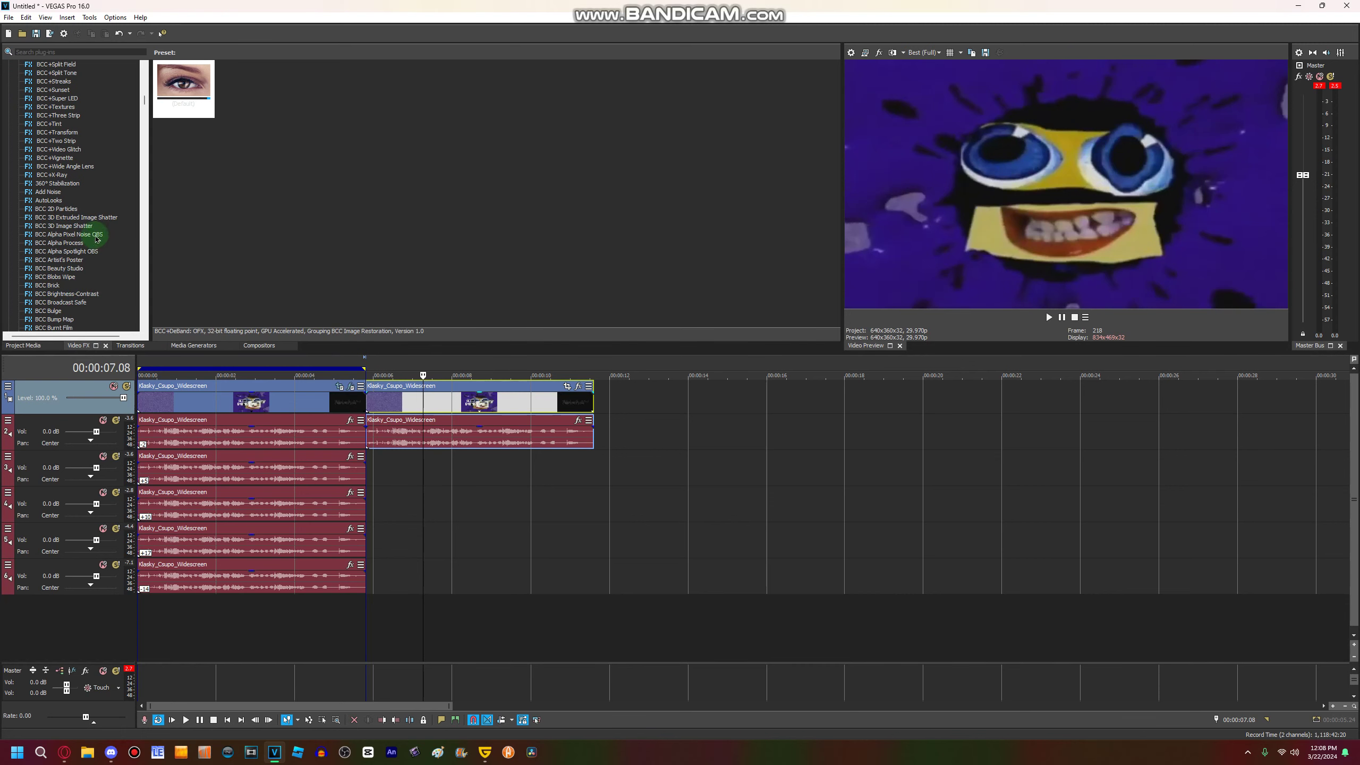
scroll(57, 125, "up", 2)
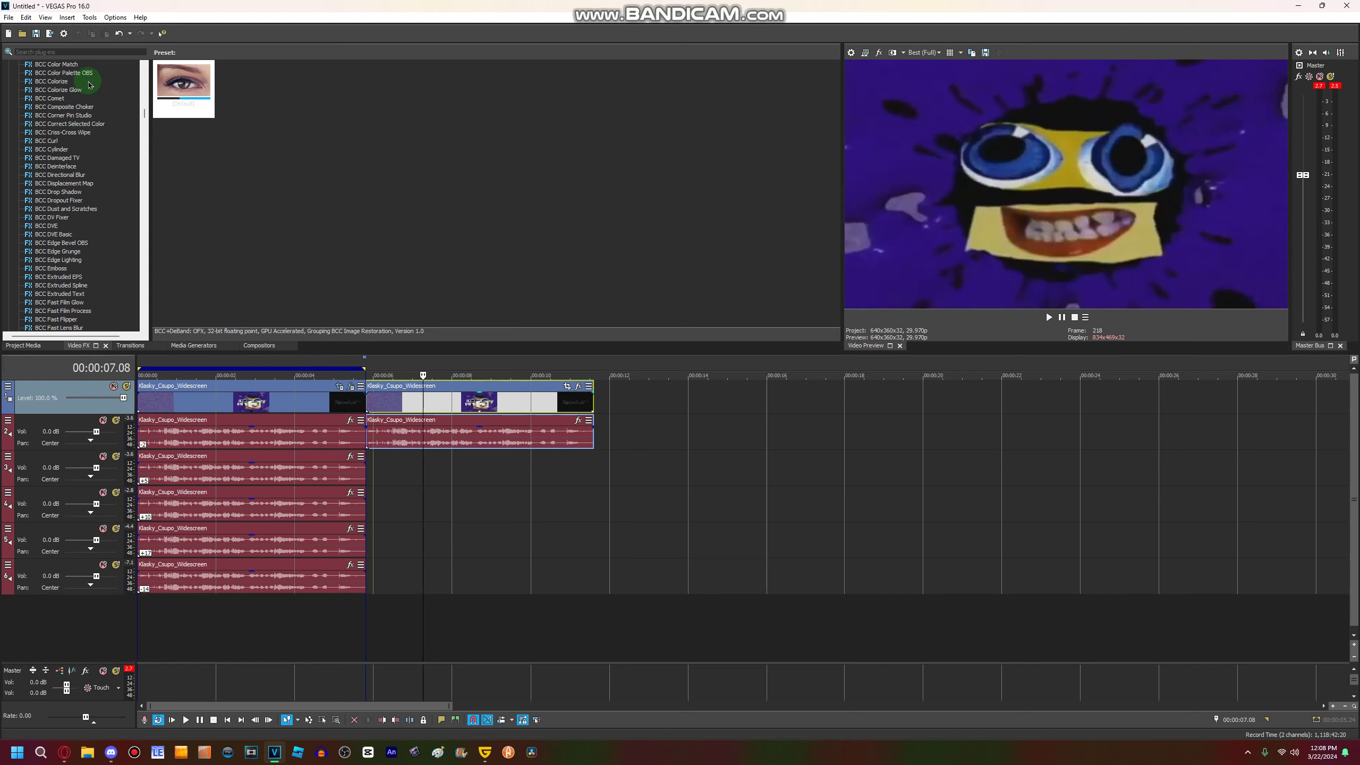
scroll(78, 161, "down", 15)
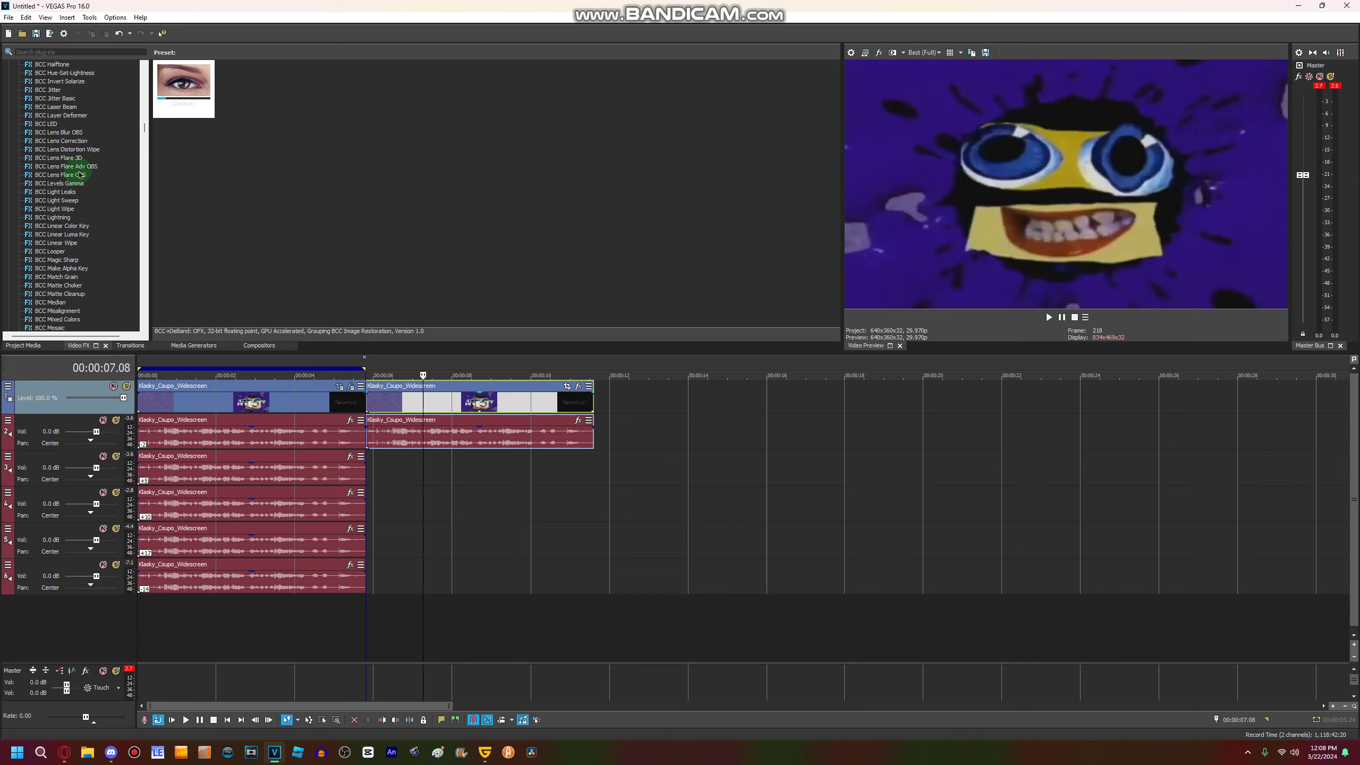
scroll(79, 175, "down", 20)
scroll(145, 241, "down", 20)
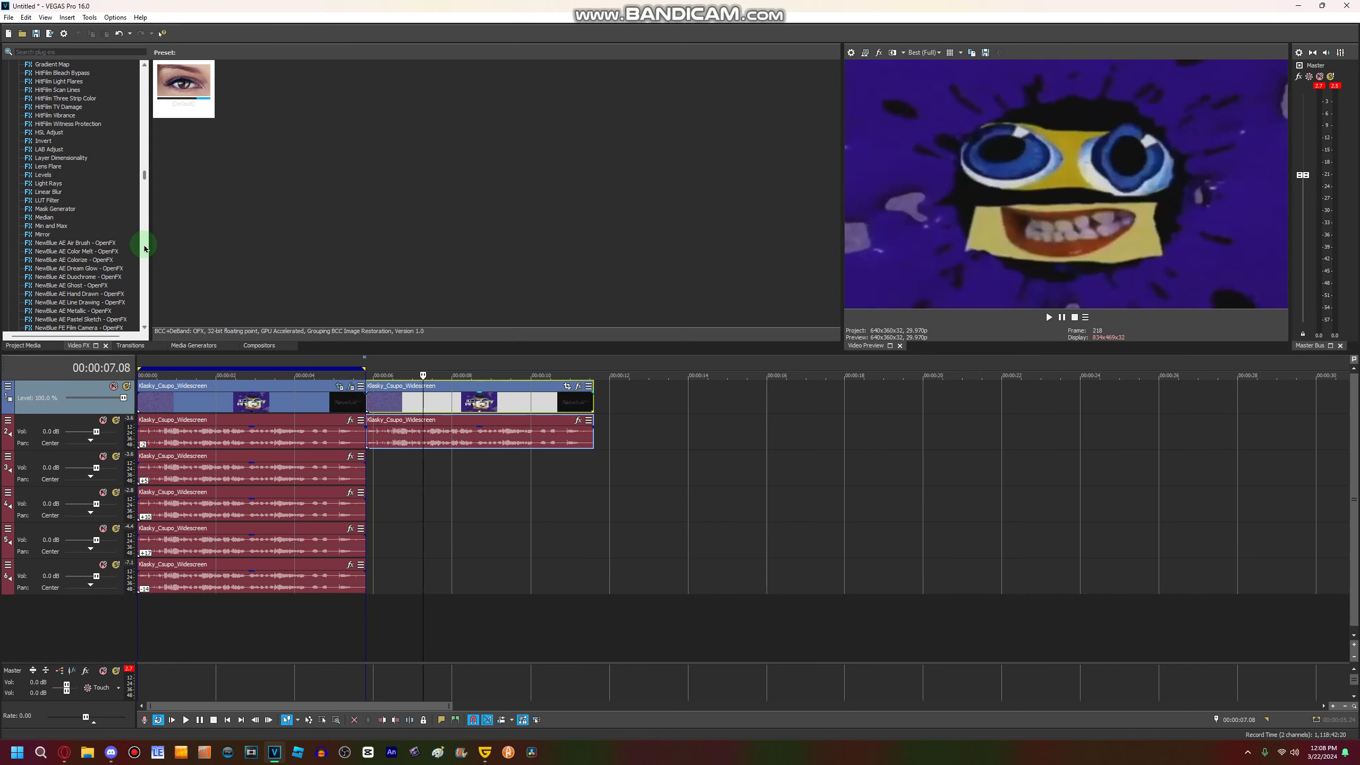
scroll(105, 202, "up", 3)
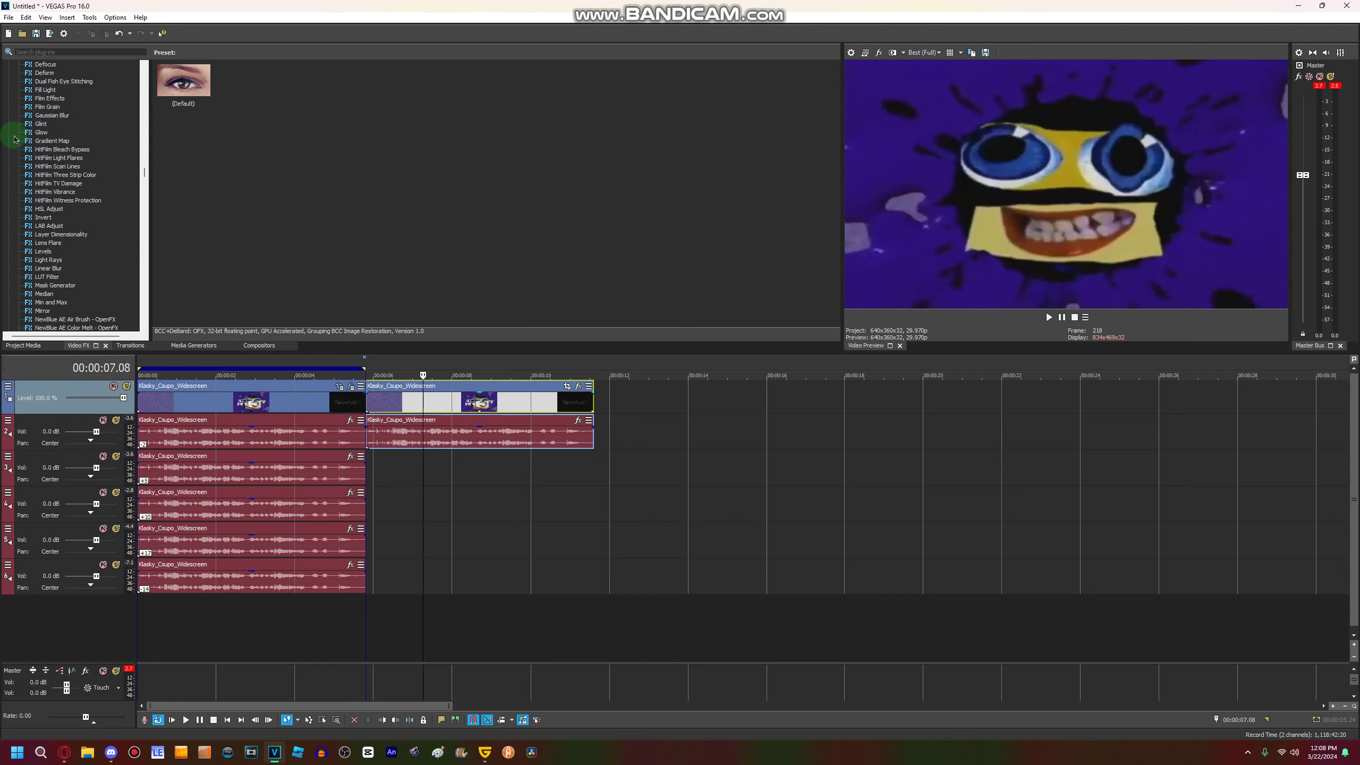
left_click_drag(184, 81, 508, 399)
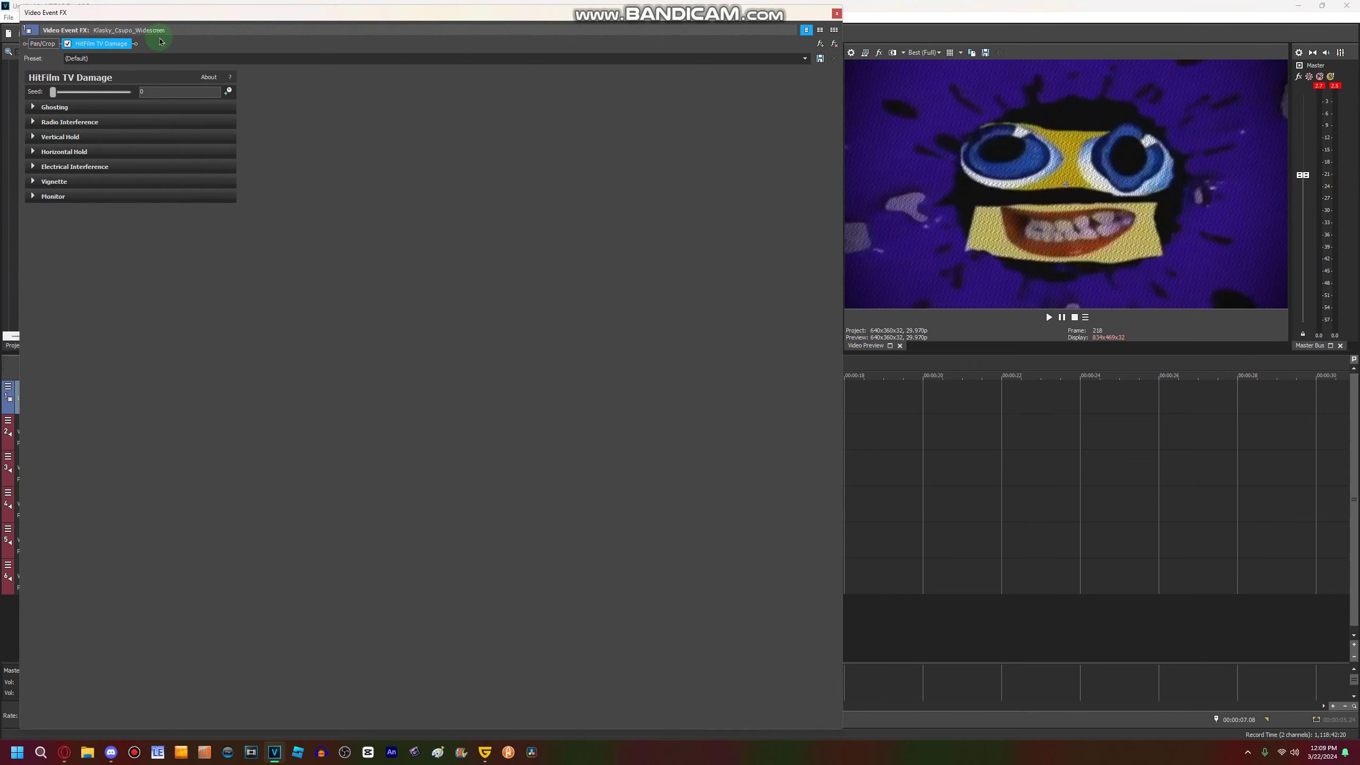
Step: Set the TV Damage effect's Horizontal Hold to amplitude 250, regularity 1.00 and frequency about 38
left_click(32, 153)
left_click_drag(86, 212, 190, 197)
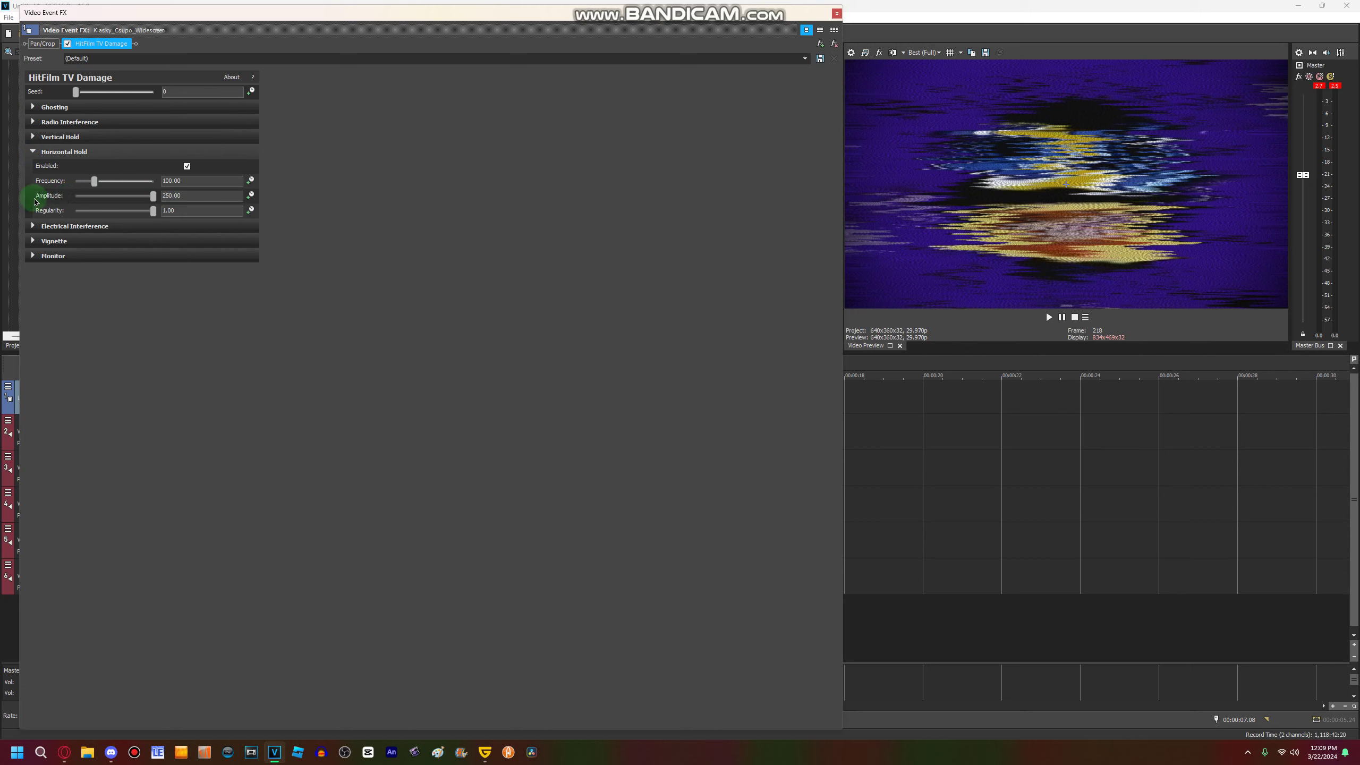
mouse_move(94, 182)
left_mouse_down()
mouse_move(181, 186)
mouse_move(83, 196)
left_mouse_up()
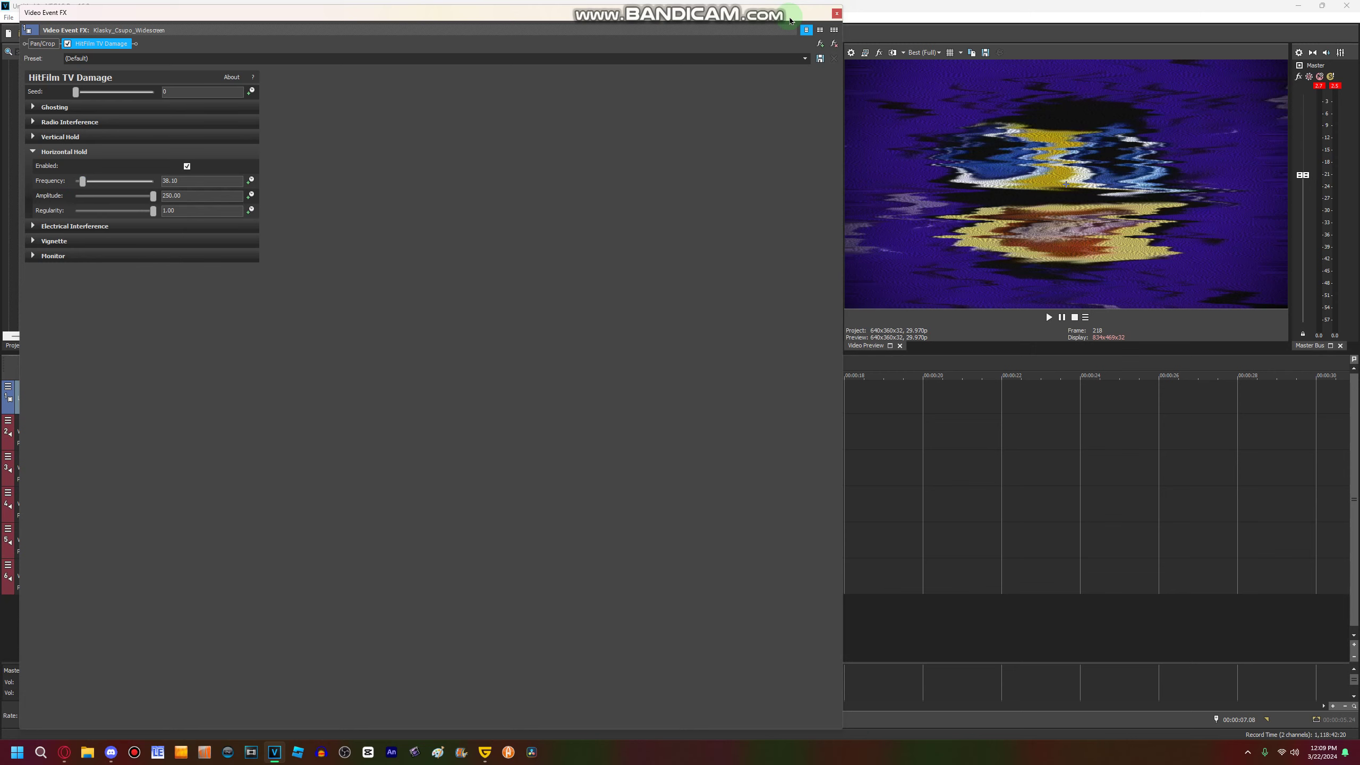
left_click(836, 13)
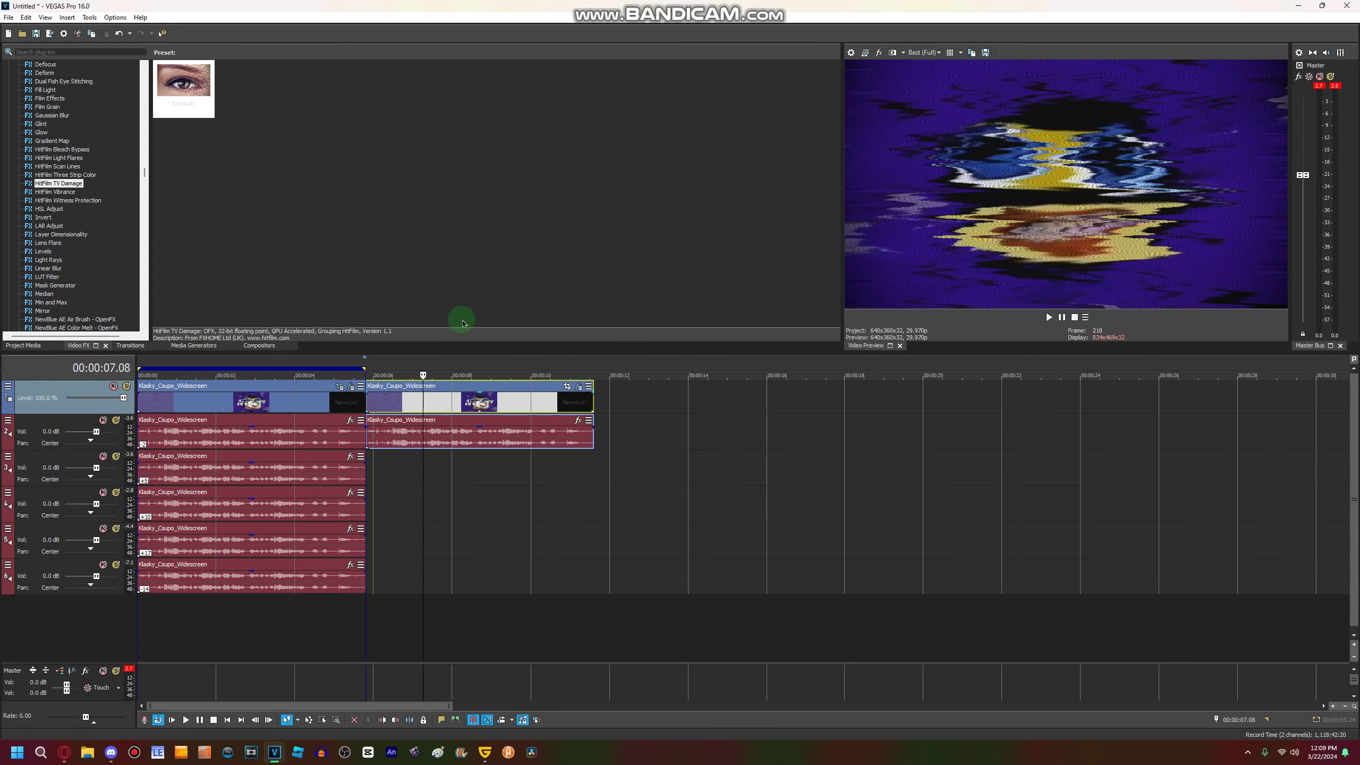
Step: Set the Vignette softness of the second video event's TV Damage effect to 0
left_click(579, 387)
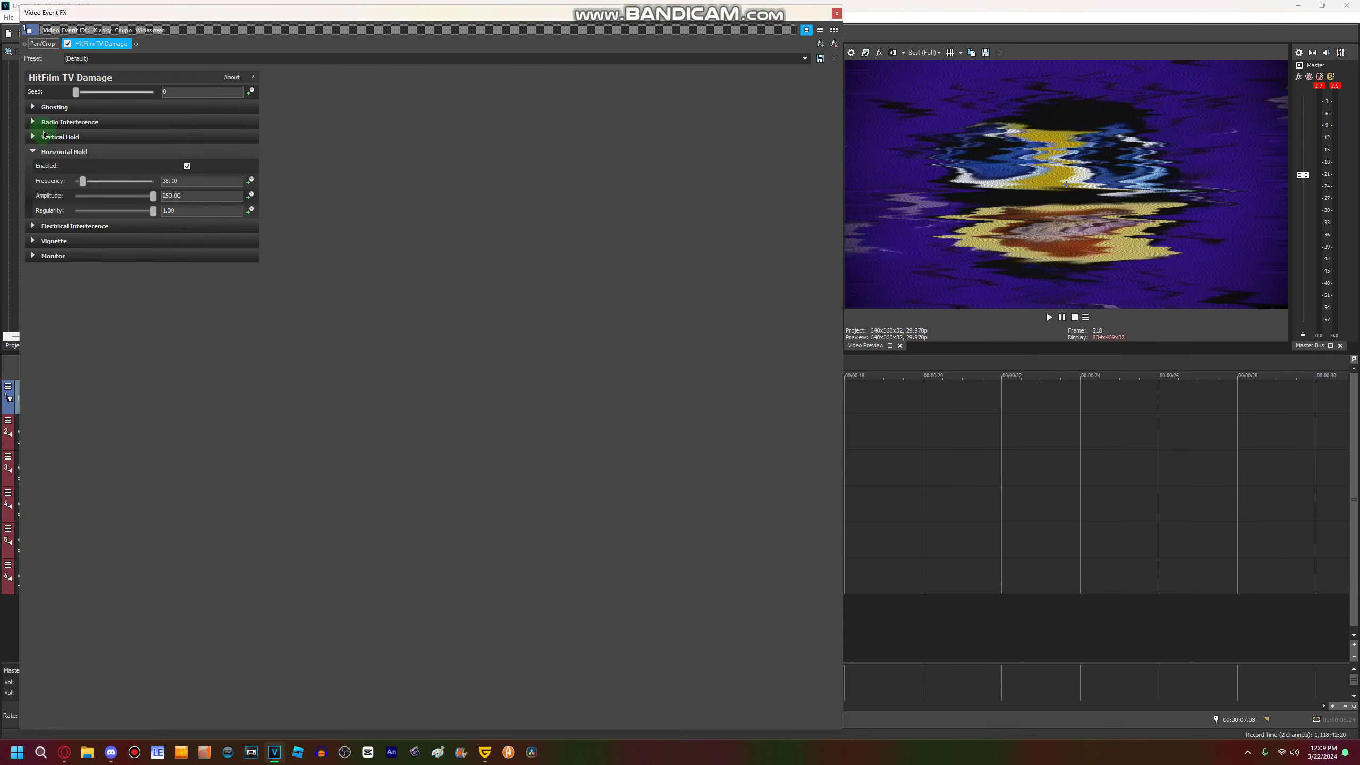
left_click(35, 241)
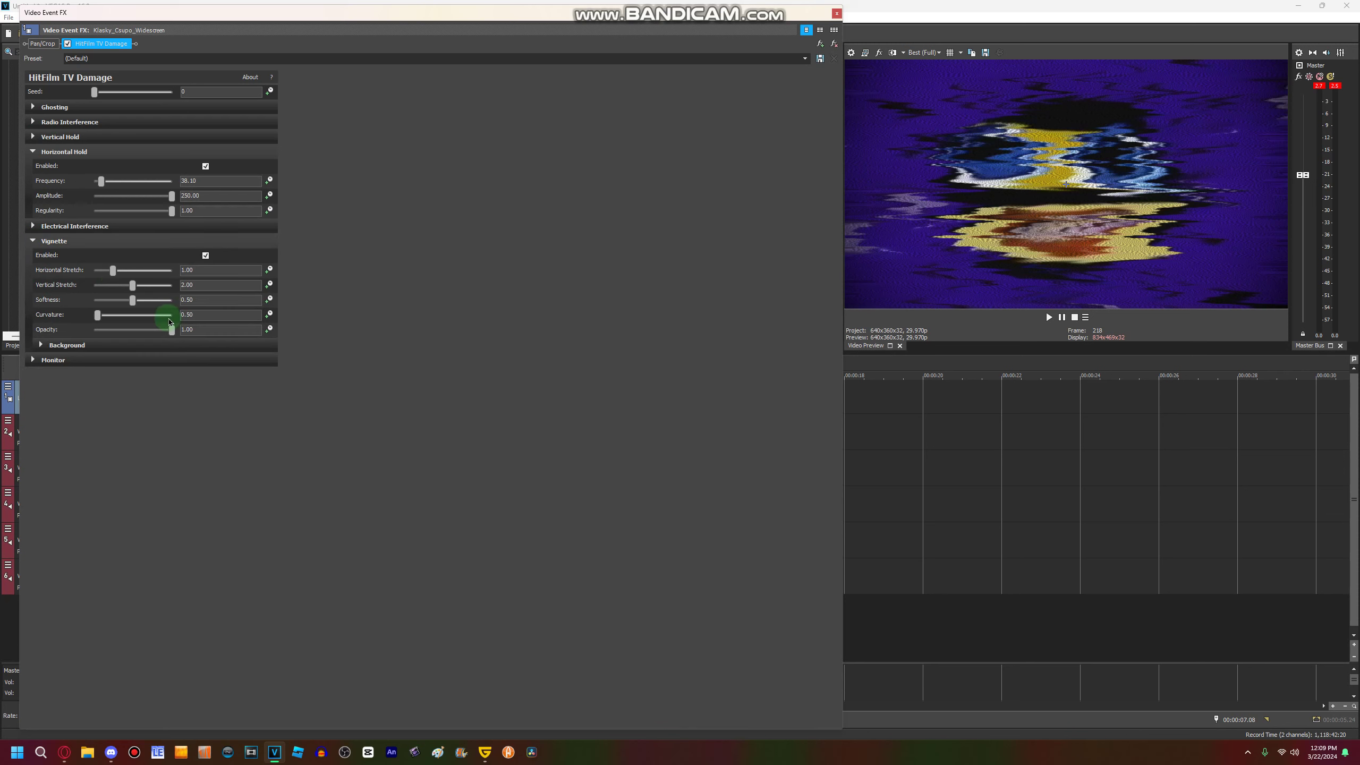
left_click_drag(175, 330, 416, 334)
left_click(133, 300)
left_click_drag(136, 304, 1, 311)
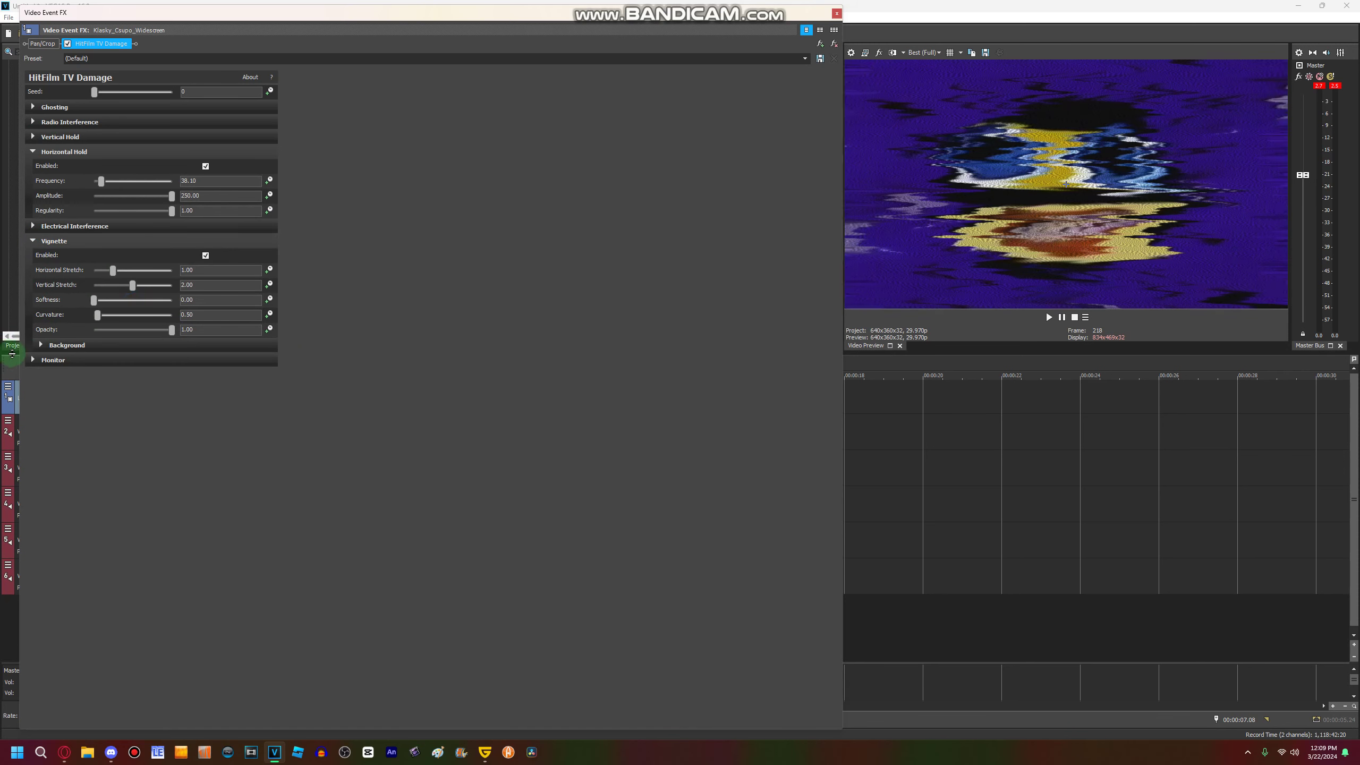
Step: Disable Radio Interference and Vignette in the TV Damage effect, then briefly play the result
left_click(33, 122)
left_click(206, 137)
left_click(206, 138)
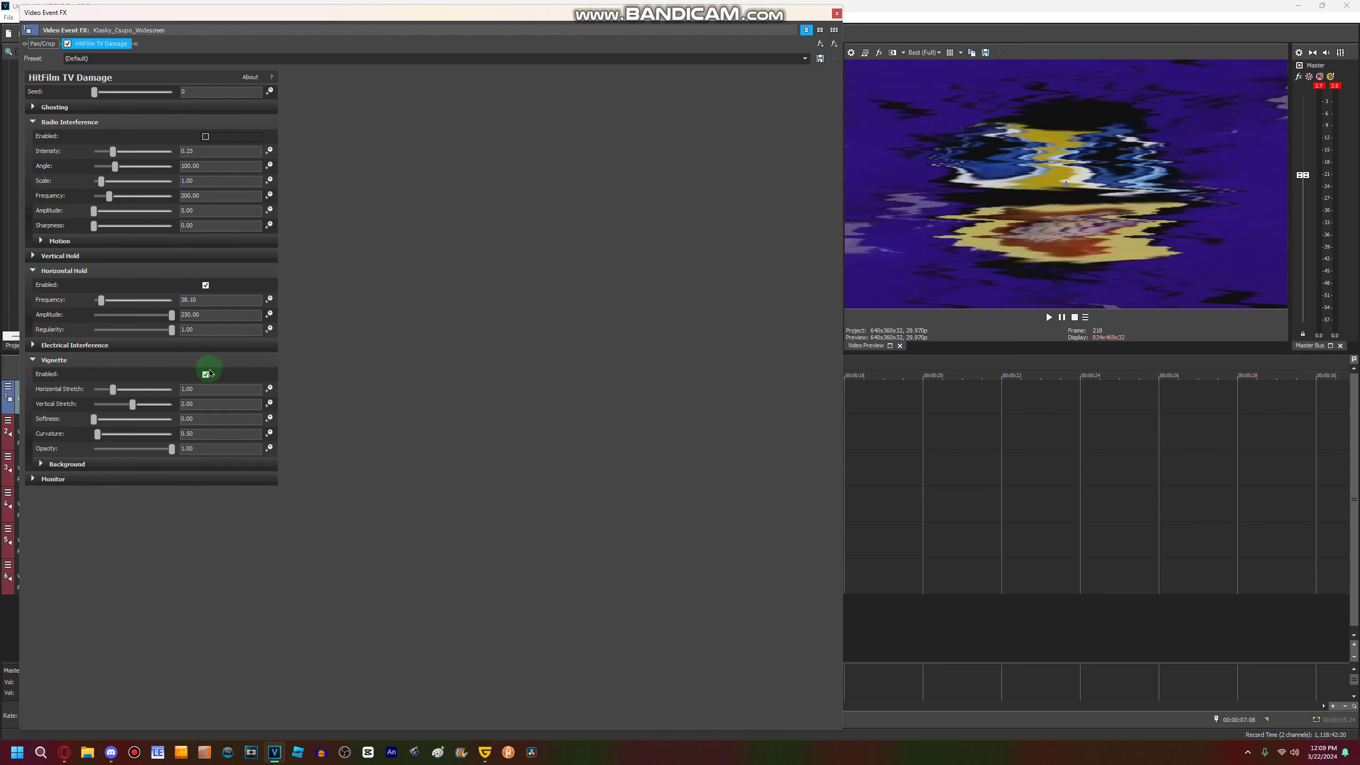
left_click(837, 14)
key("space")
key("space")
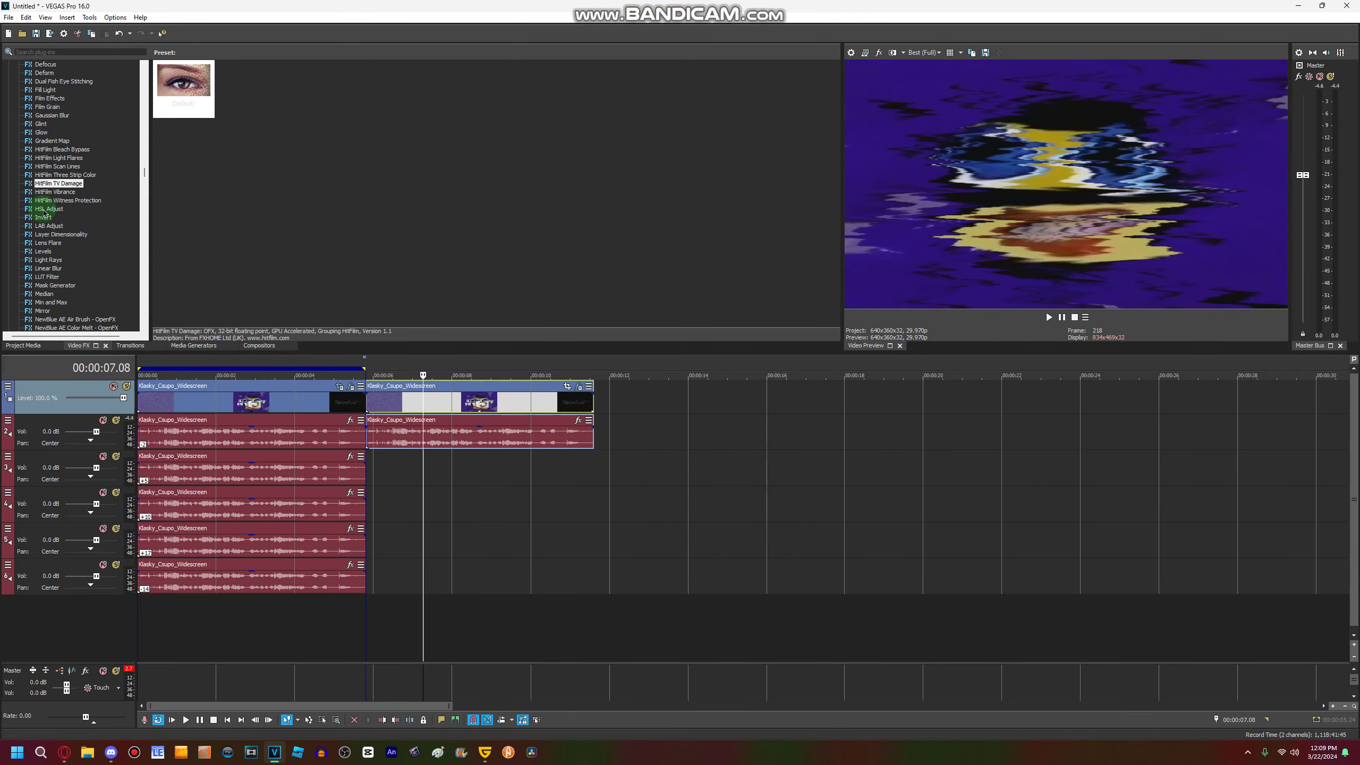
Step: Apply the luminance-inverting LAB Adjust preset, listed between More Blue and Half Saturation, to the second video event
left_click(49, 226)
left_click_drag(614, 81, 566, 395)
left_click(836, 14)
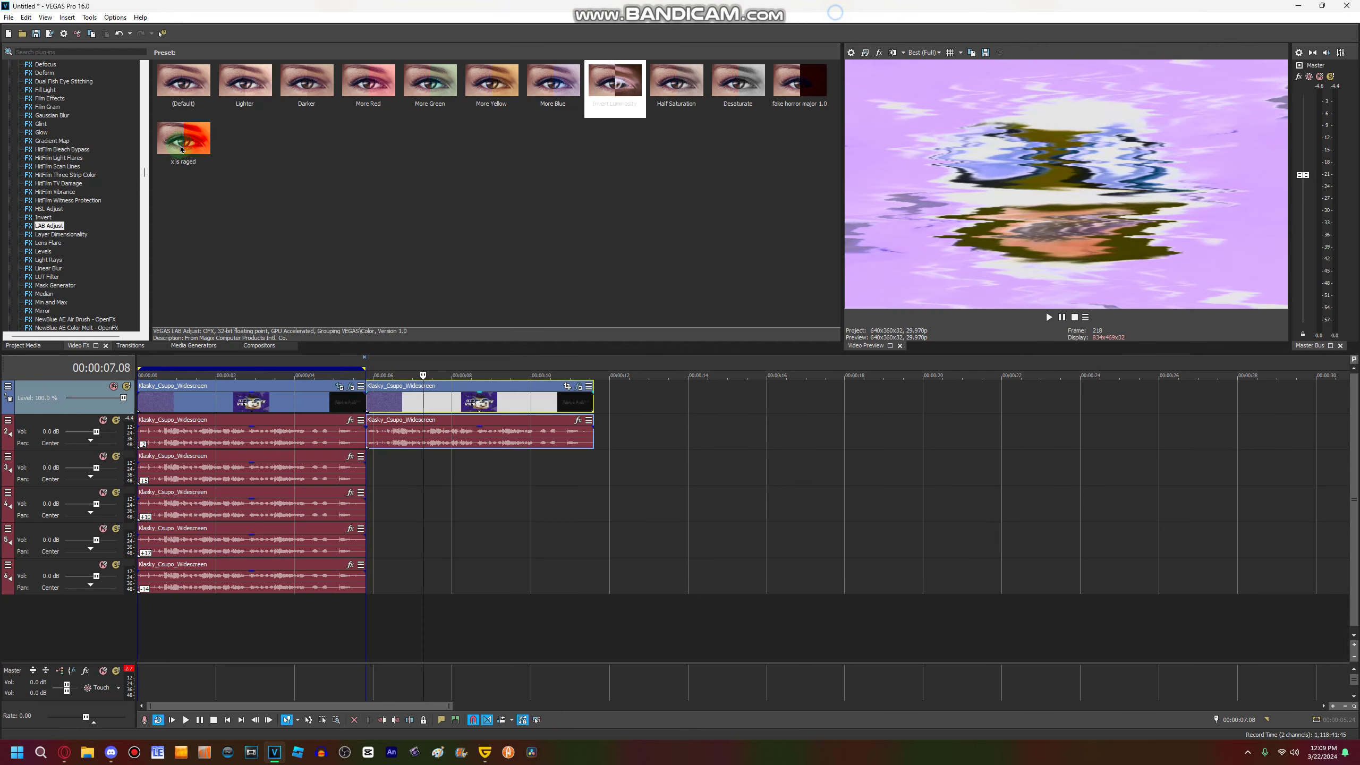
Step: Add the HSL Adjust Invert Color preset and the Color Corrector (Secondary) preset listed after kenny major 0 to the second video event
left_click(52, 141)
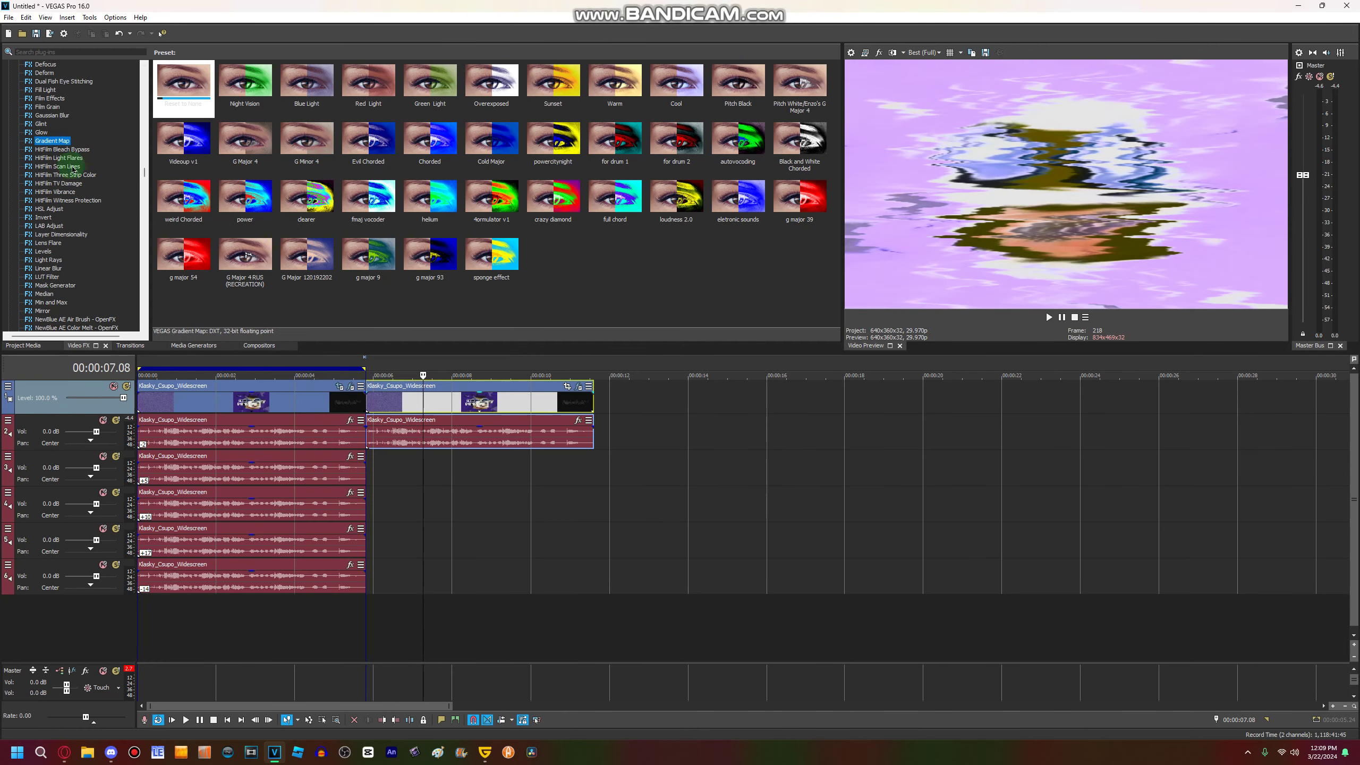
left_click(52, 209)
left_click_drag(306, 86, 391, 396)
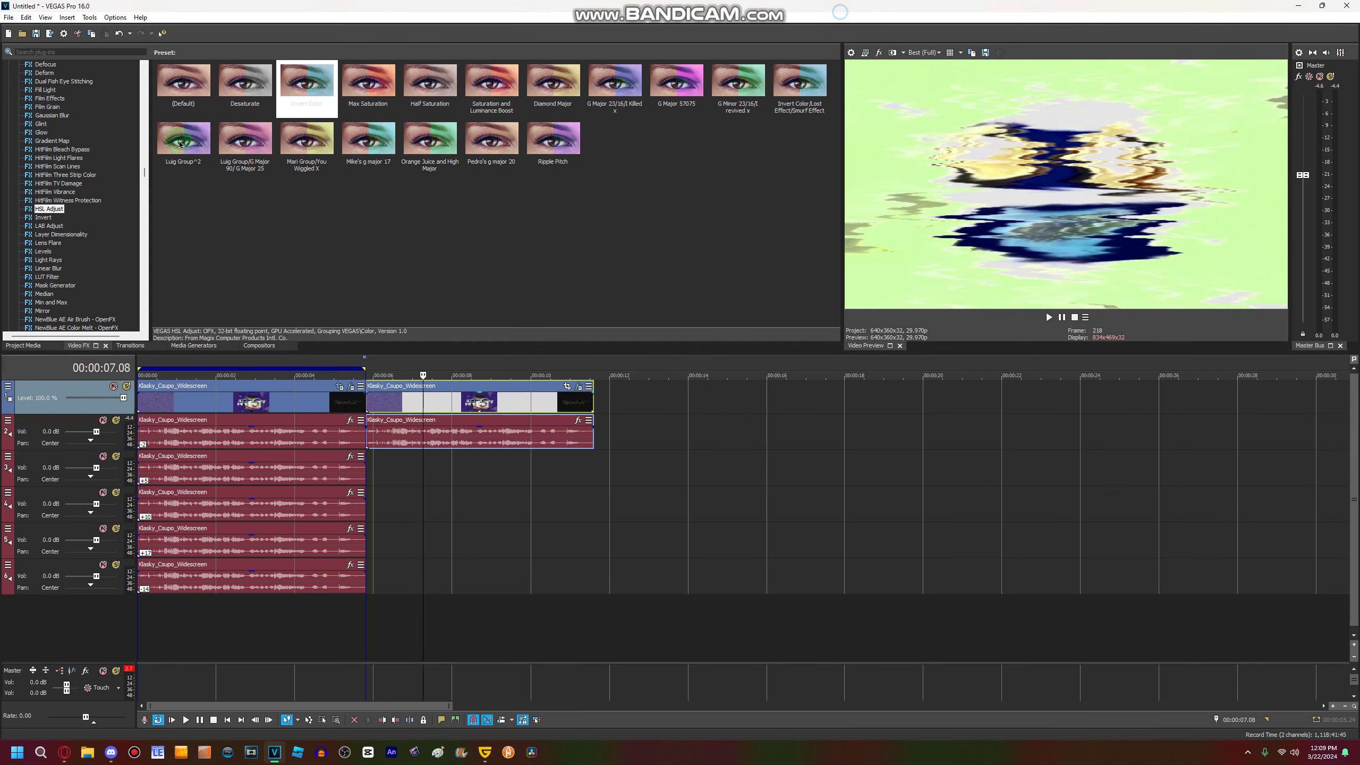
left_click(837, 13)
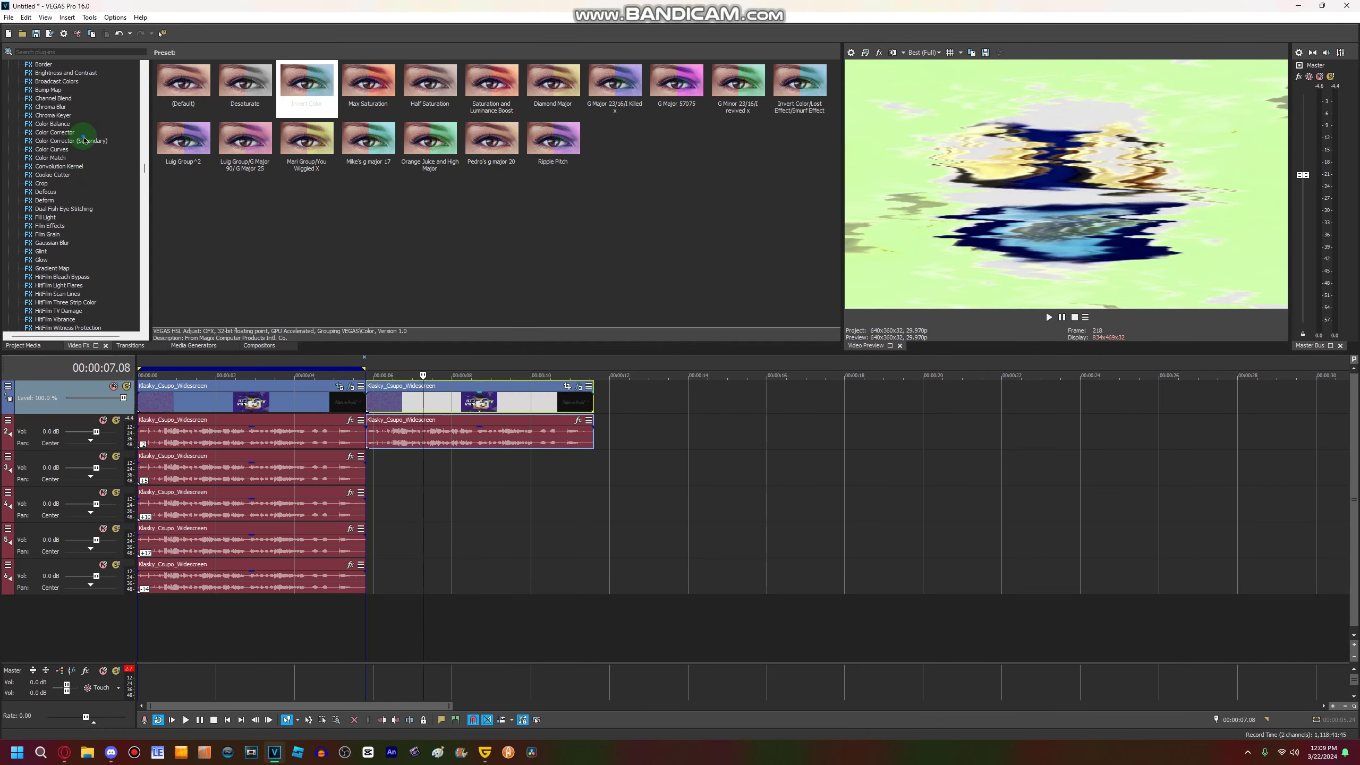
left_click_drag(430, 152, 465, 399)
left_click(837, 13)
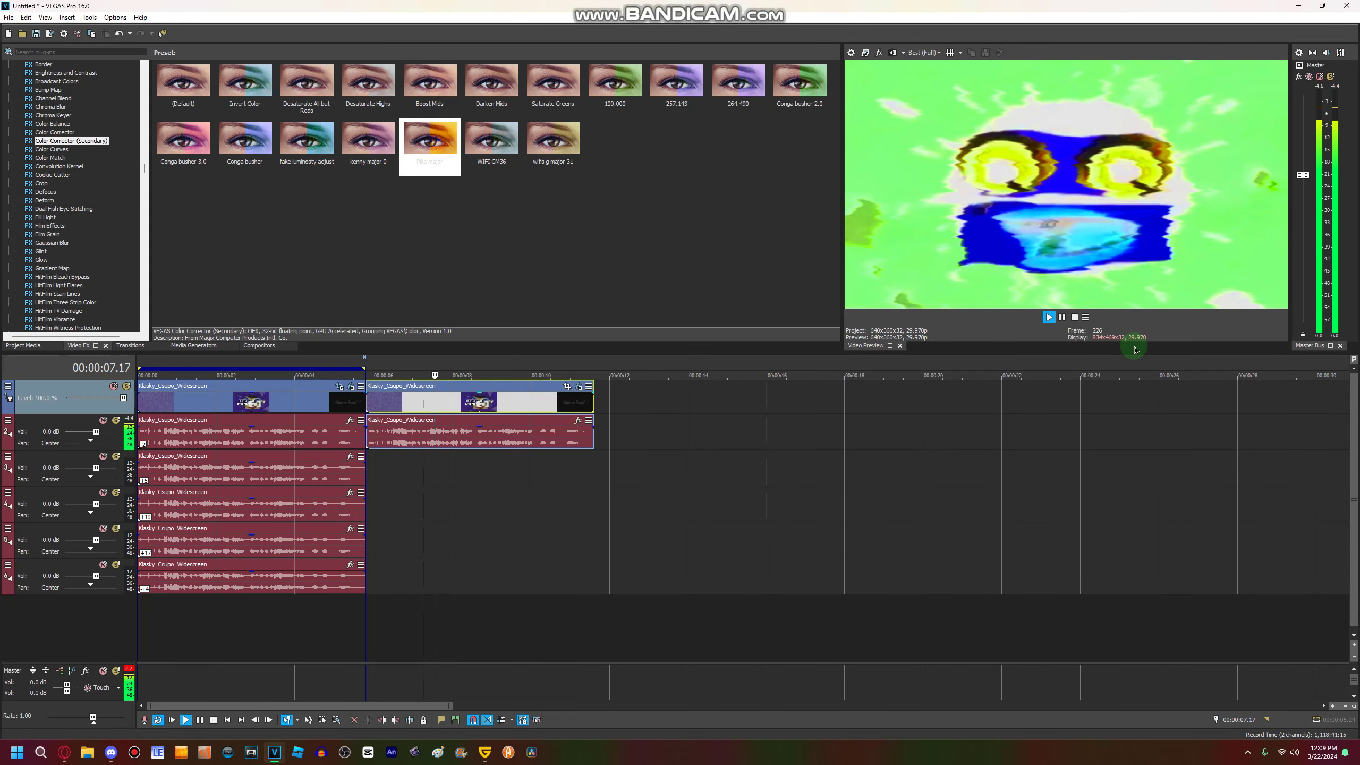
Step: Copy the second clip's audio event from track 2 onto track 3 directly below it
left_click(452, 424)
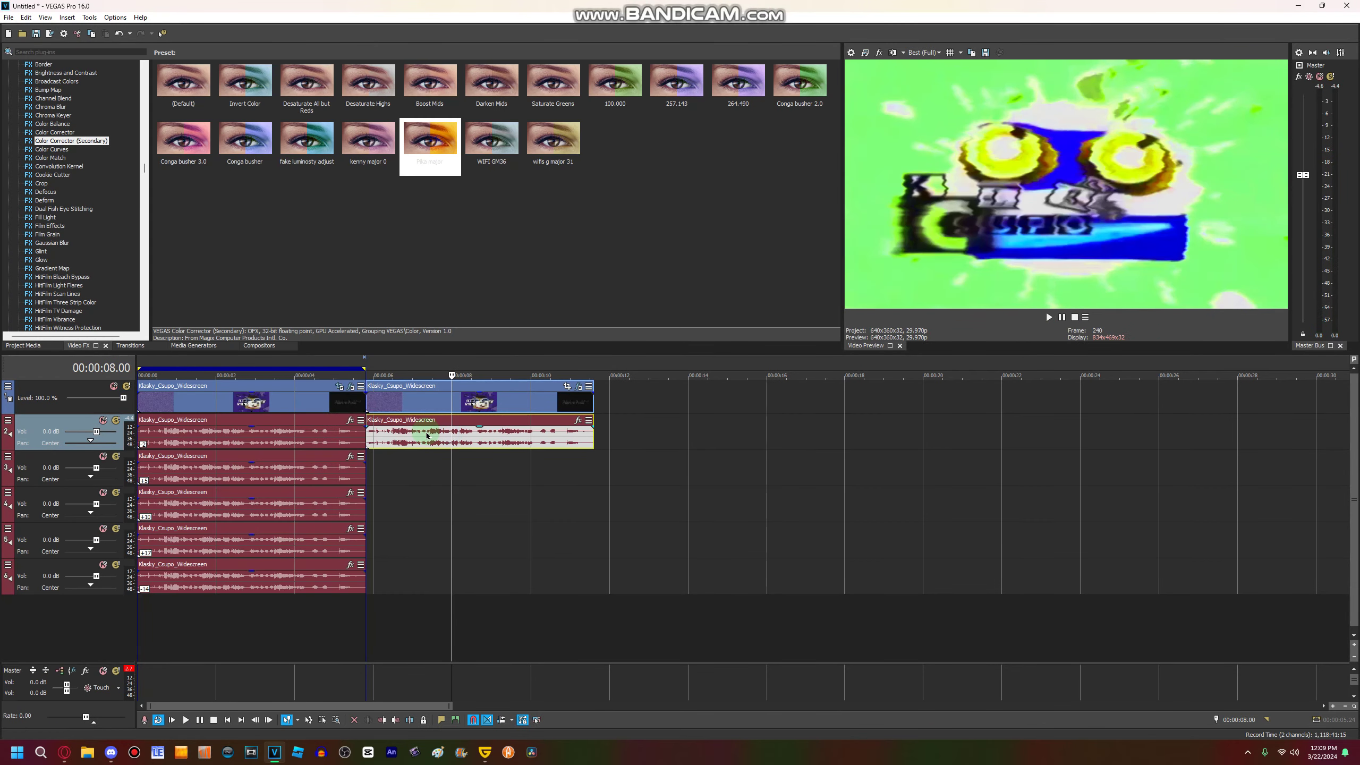
right_click(431, 442)
left_click(424, 442)
left_click_drag(424, 443, 423, 462)
left_click(450, 480)
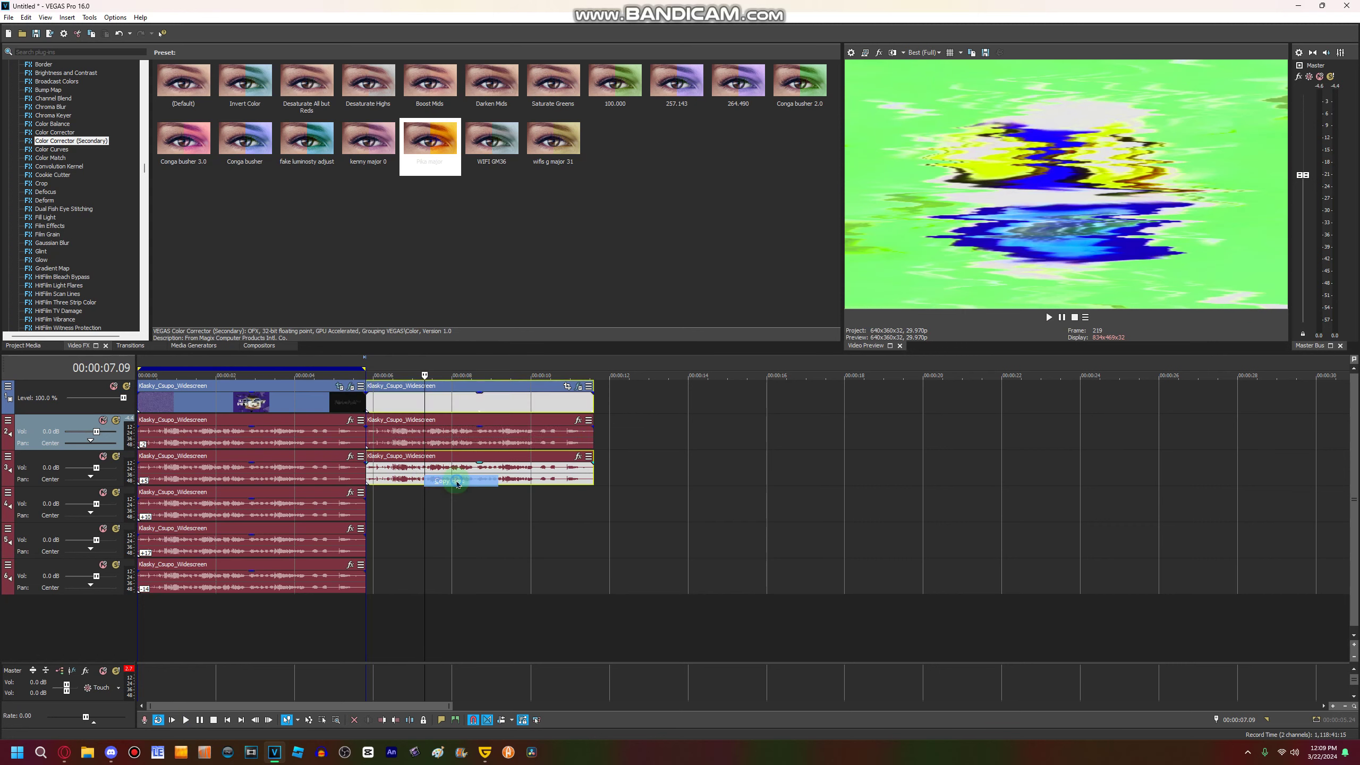
Step: Move the duplicate video event with its track 2 audio away from the second clip, to start at about 00:00:13
left_click(671, 410)
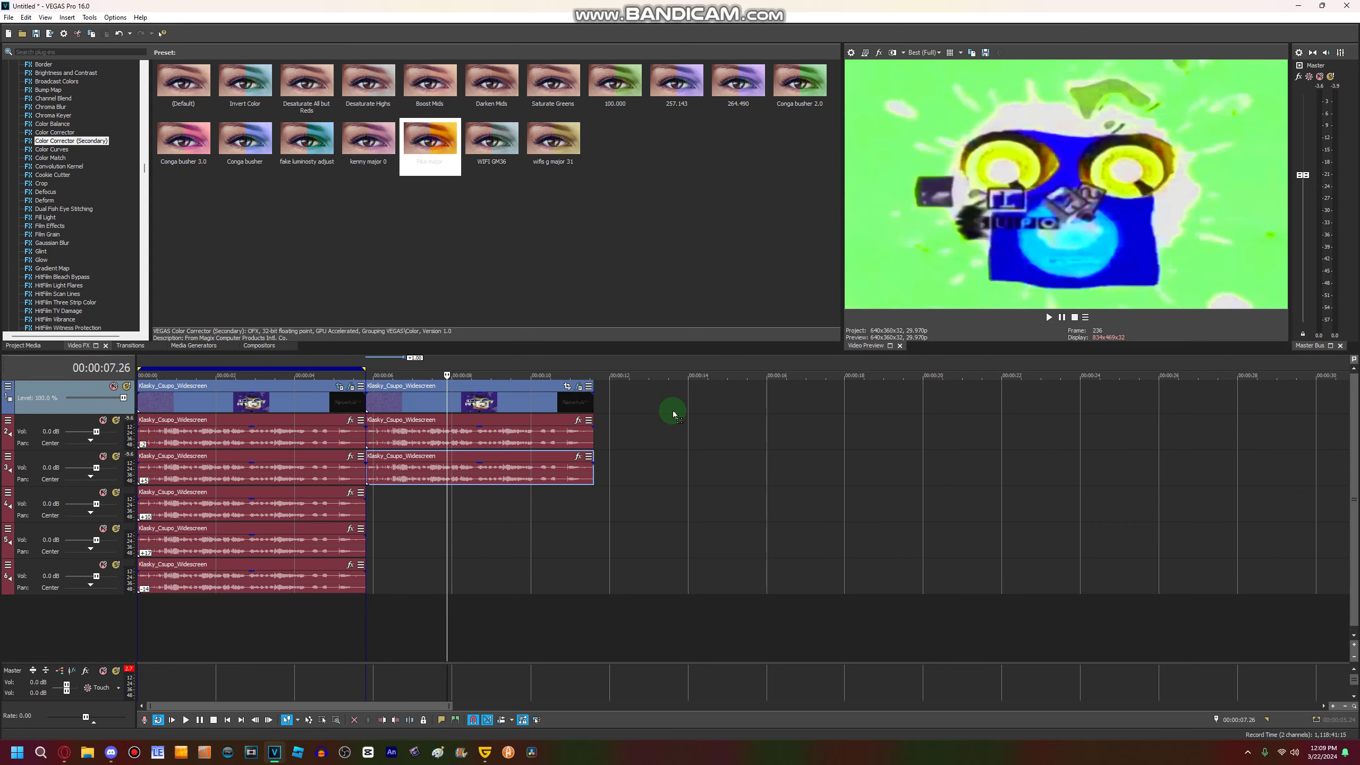
left_click_drag(548, 406, 829, 410)
right_click(489, 400)
left_click(469, 406)
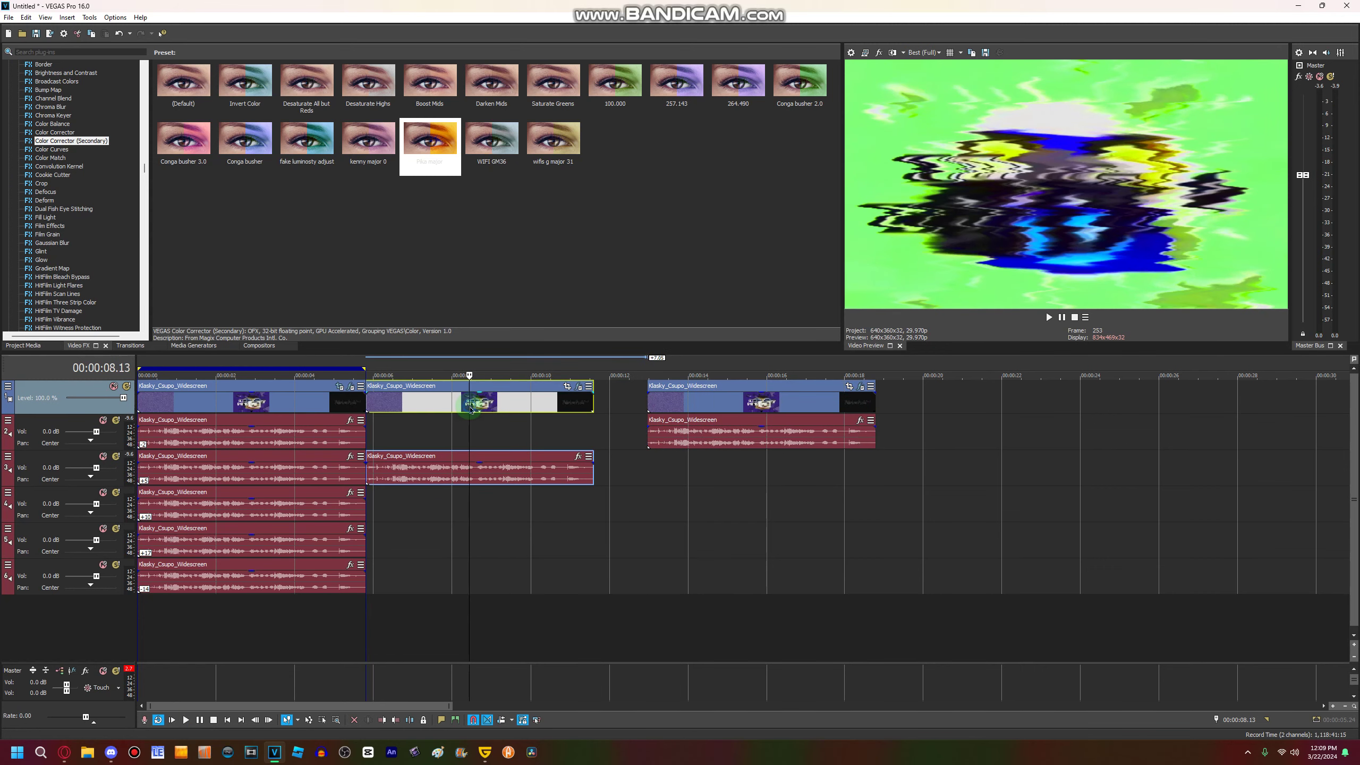
right_click(498, 408)
right_click(494, 406)
left_click(717, 755)
left_click(537, 719)
left_click(495, 641)
right_click(444, 403)
left_click(445, 406)
left_click(690, 417)
left_click(691, 406)
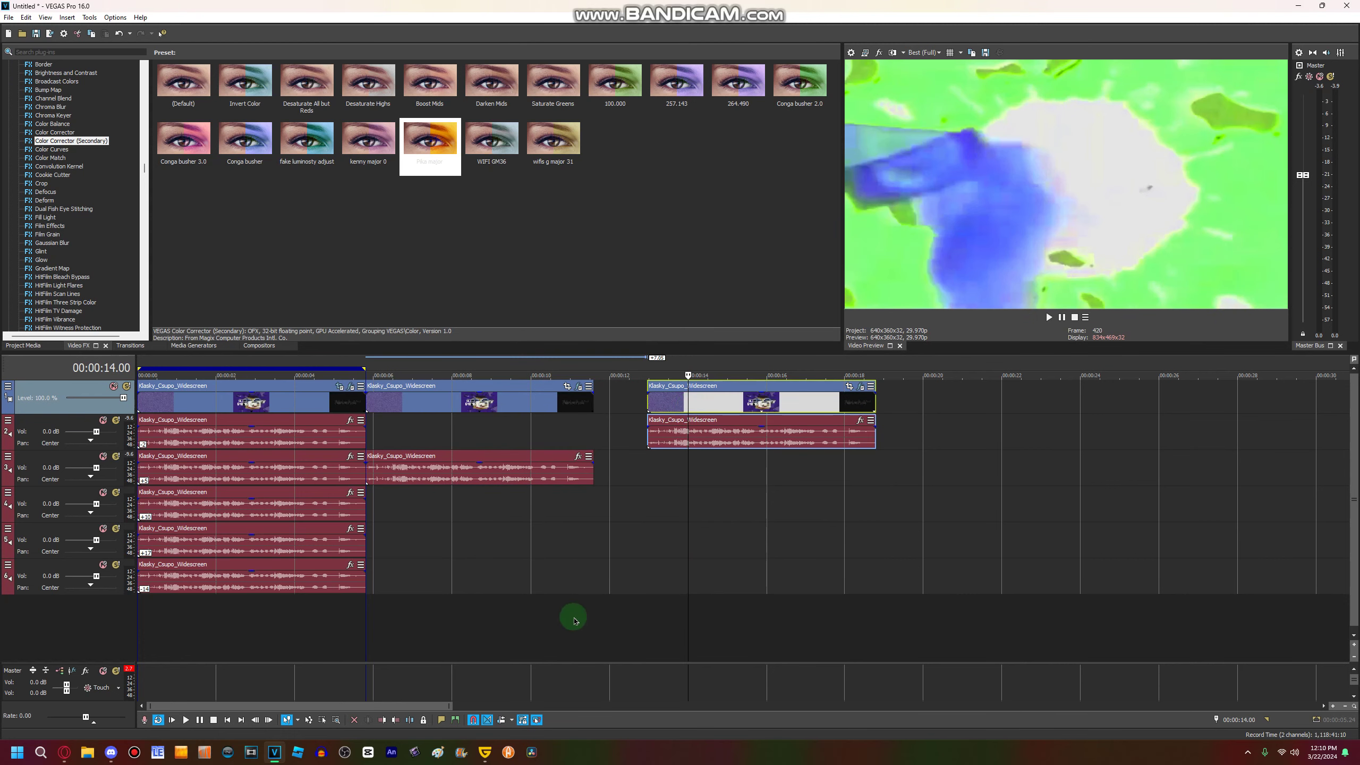
left_click(576, 648)
left_click(688, 407)
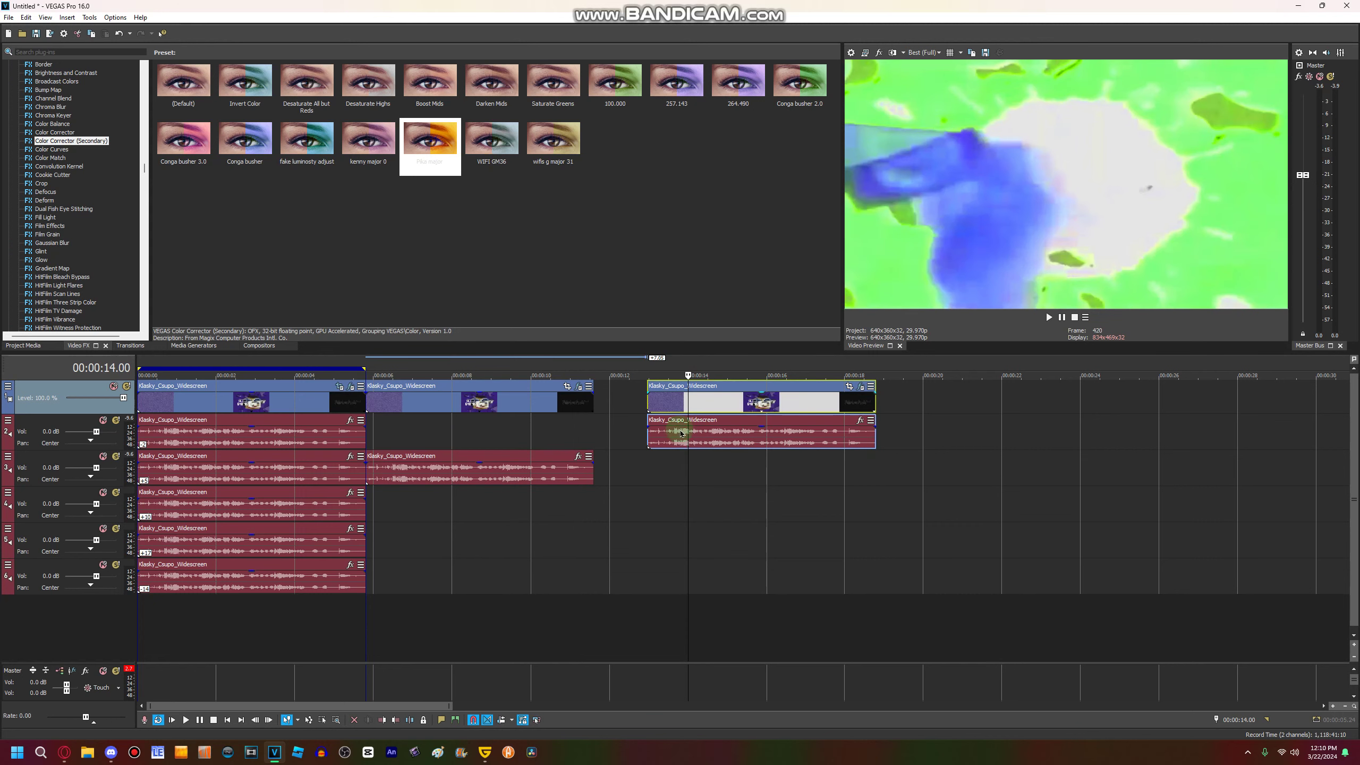
Step: Transfer the separated clip's audio event from track 2 to track 3, leaving track 2 empty beneath its video
left_click(679, 440)
left_click_drag(674, 435, 673, 462)
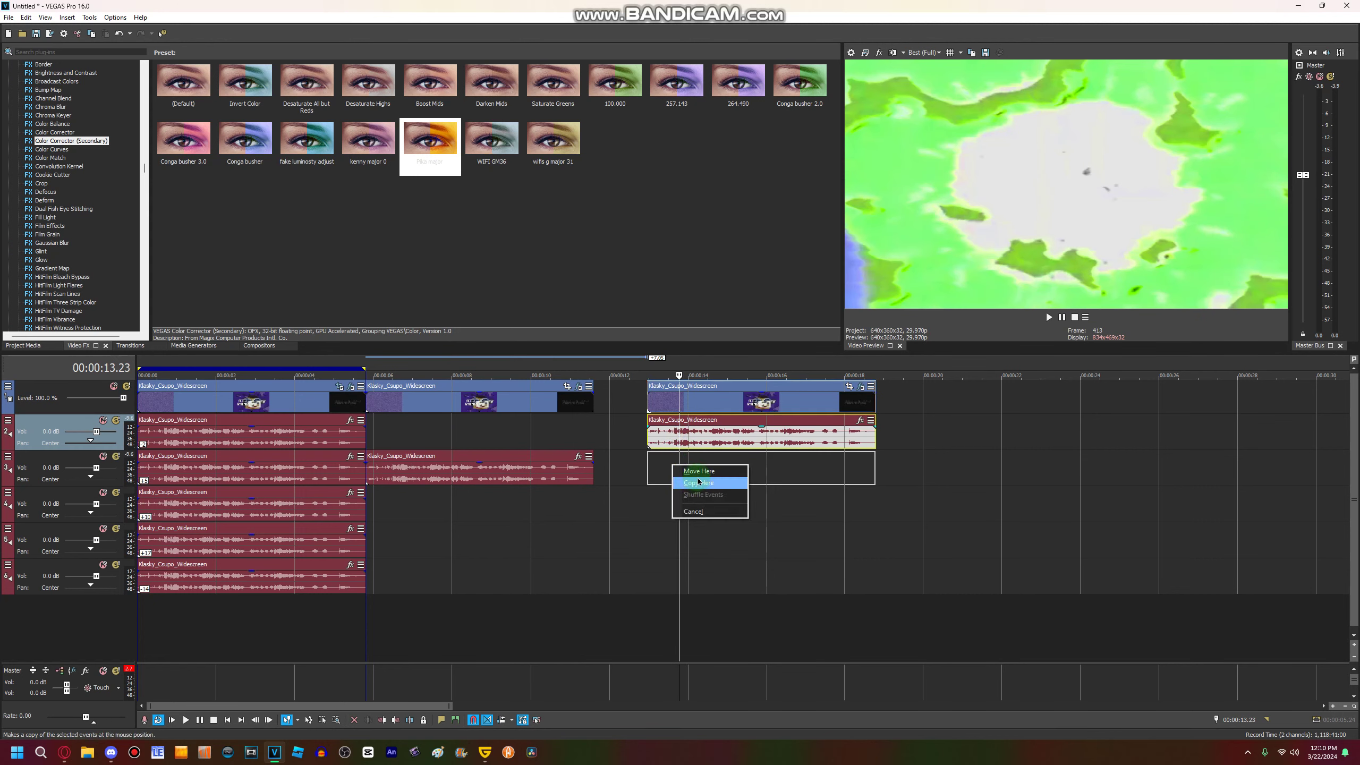
left_click(699, 470)
left_click(696, 440)
key("ctrl+x")
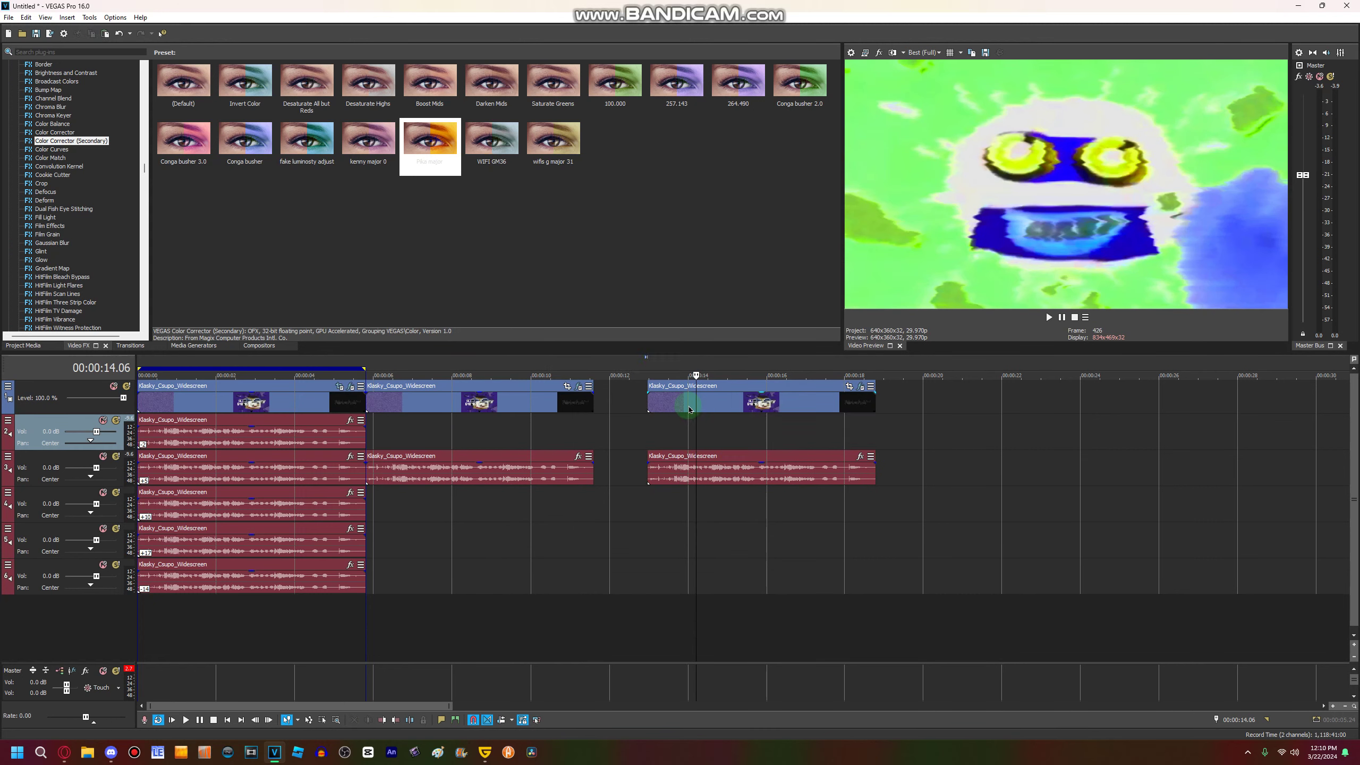
left_click(677, 403)
key("ctrl+x")
key("ctrl+z")
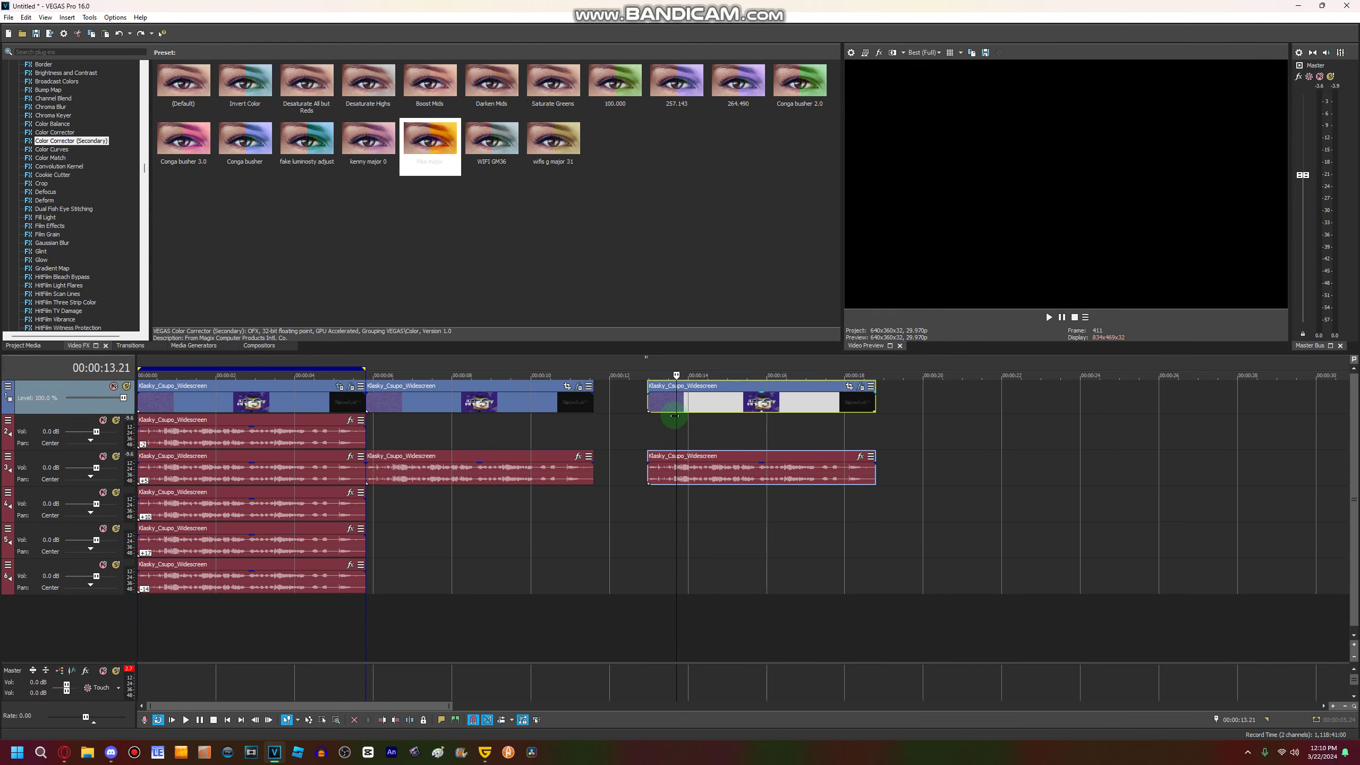
Step: Insert a new video track at the top and move the separated video event up onto it
right_click(48, 406)
left_click(75, 429)
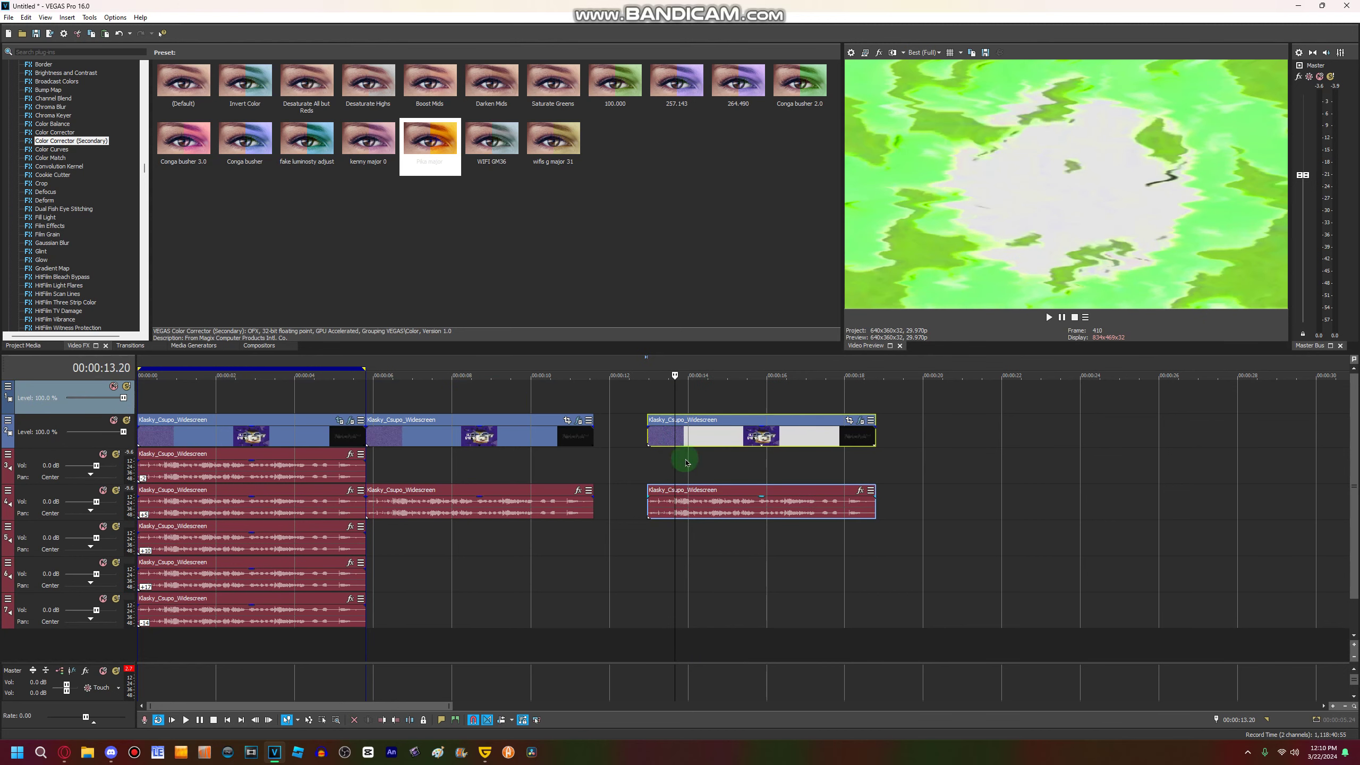
left_click_drag(686, 430, 639, 409)
Step: Delete the new top video track with its event and move the leftover audio event to track 2 under the second clip
right_click(42, 411)
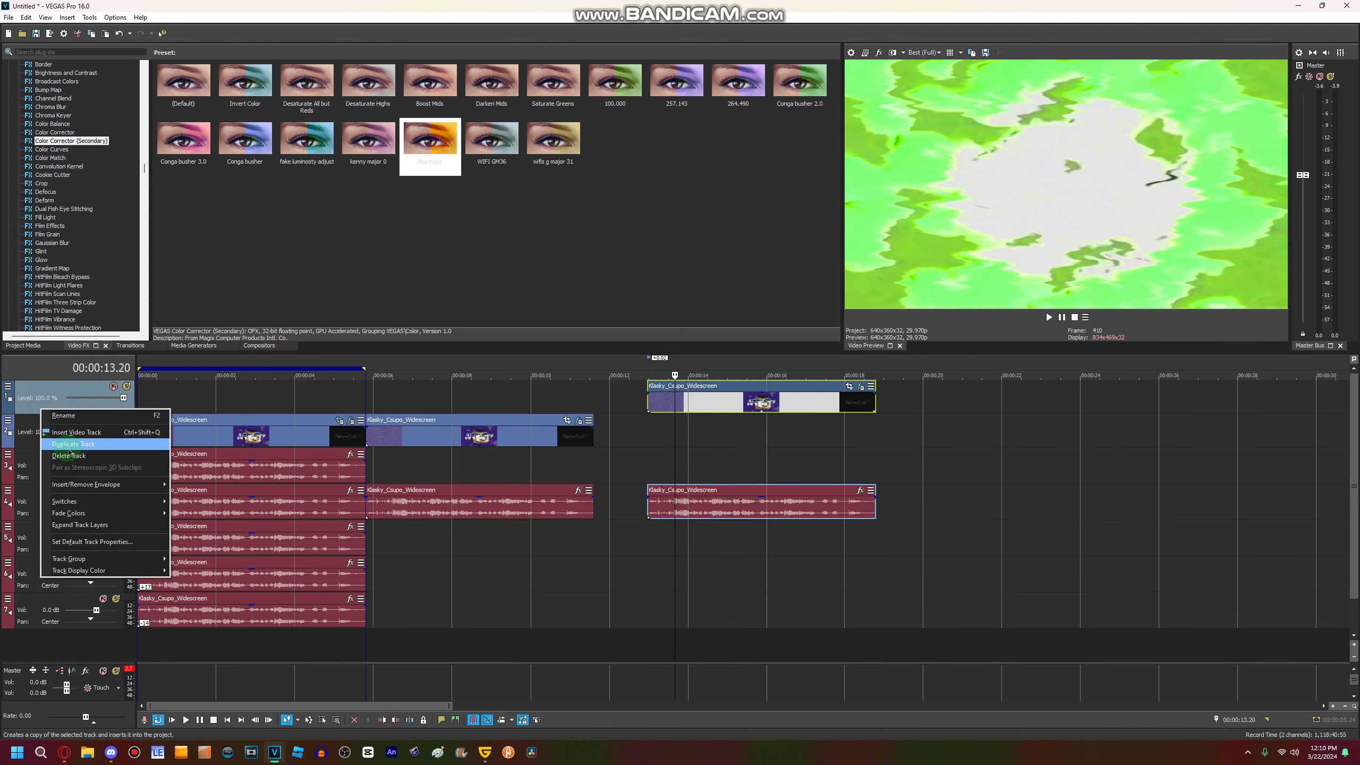
left_click(74, 457)
left_click_drag(664, 480, 396, 434)
Step: Shift the pitch of the second clip's audio events on tracks 2 and 3, playing the clip between adjustments to check the sound
left_click(384, 375)
key("space")
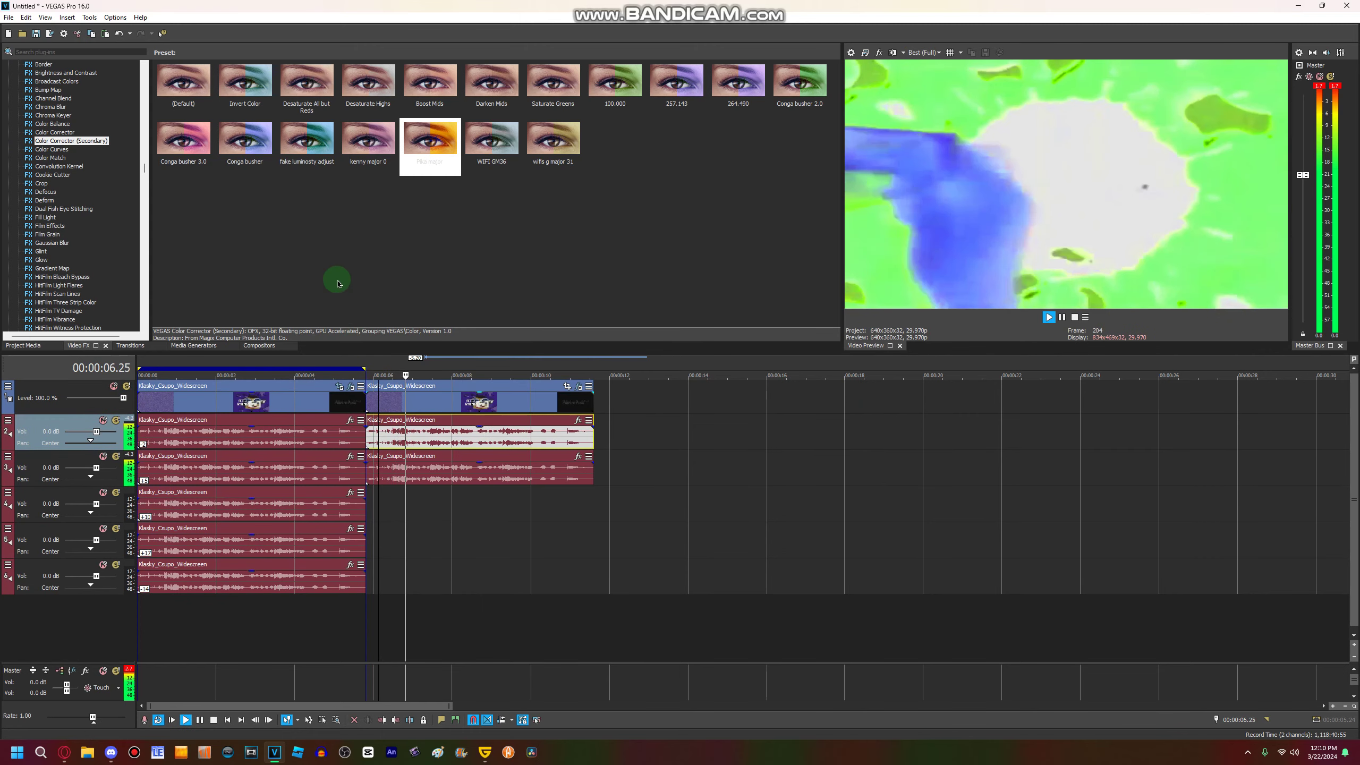
key("space")
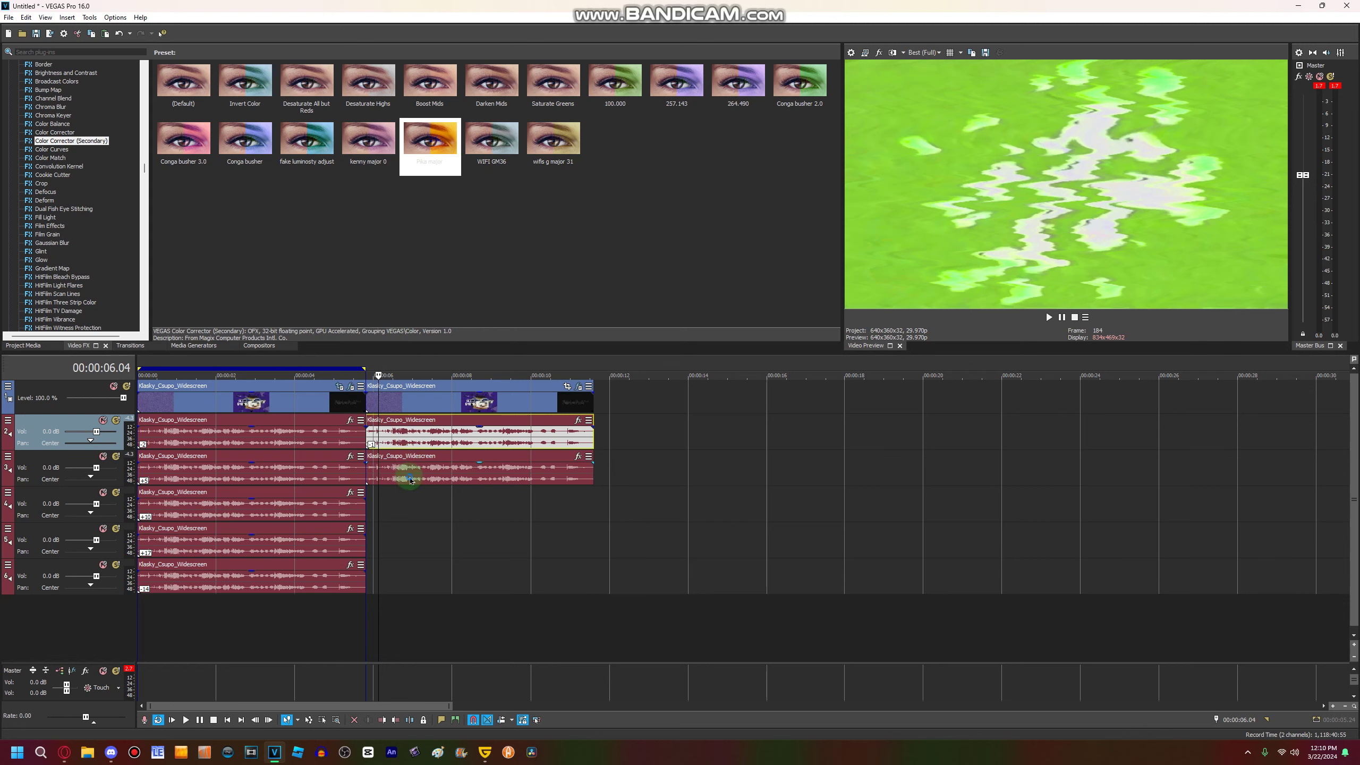
left_click(410, 481)
key("space")
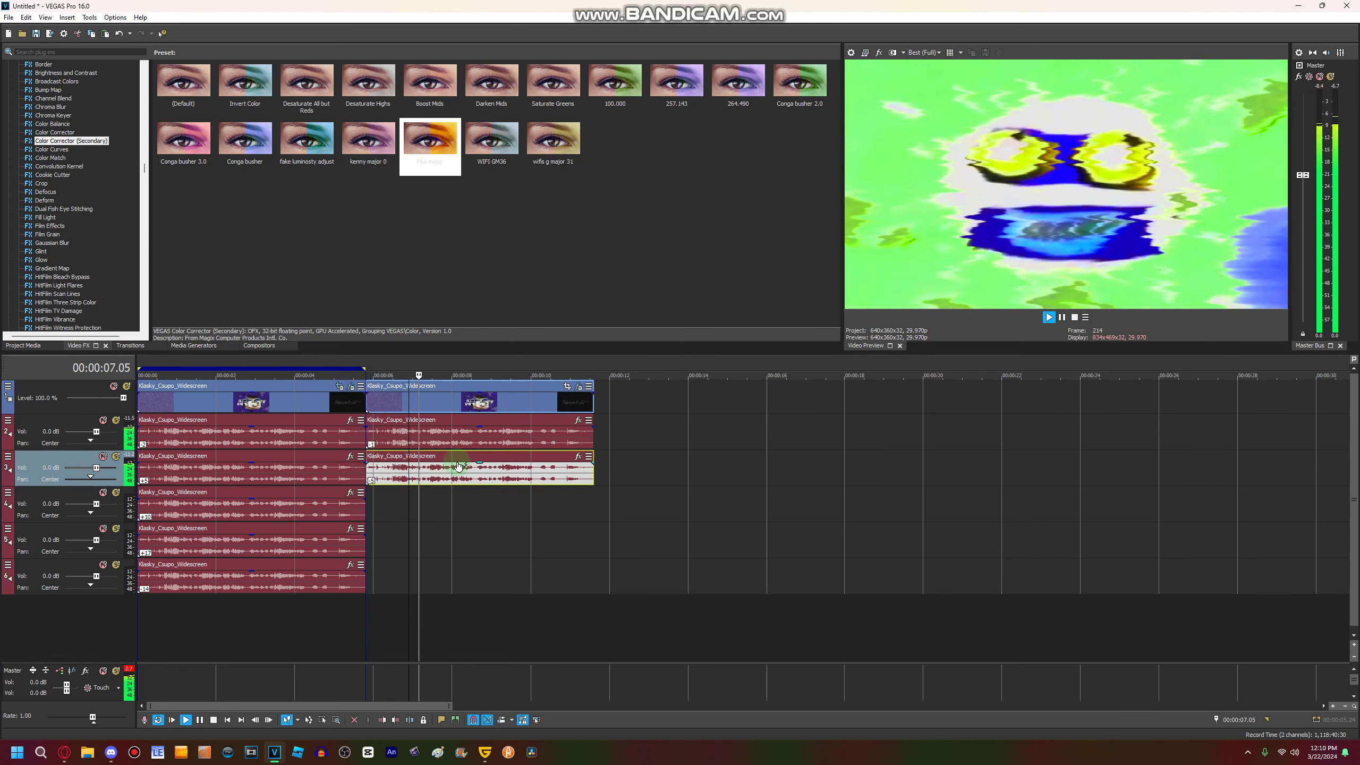
key("space")
left_click(446, 448)
right_click(445, 448)
left_click(418, 448)
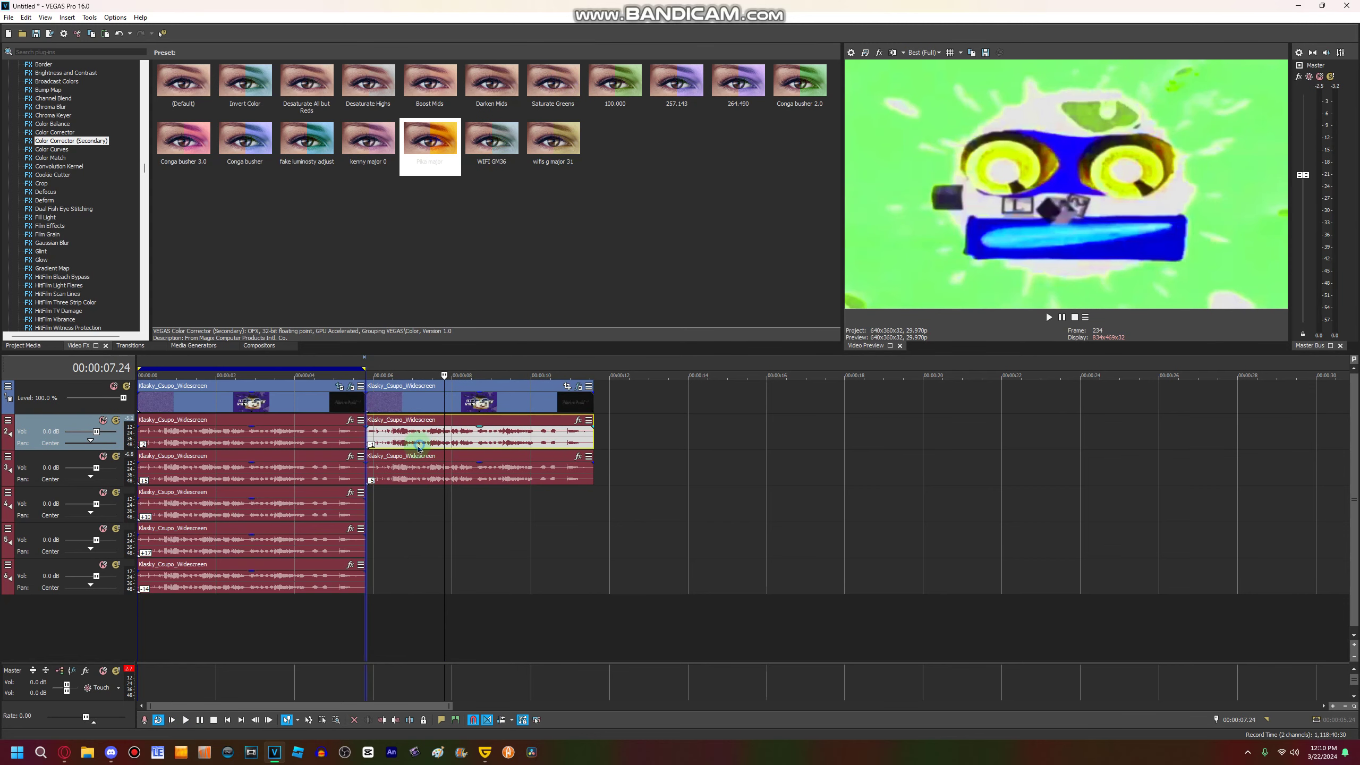
left_click(383, 472)
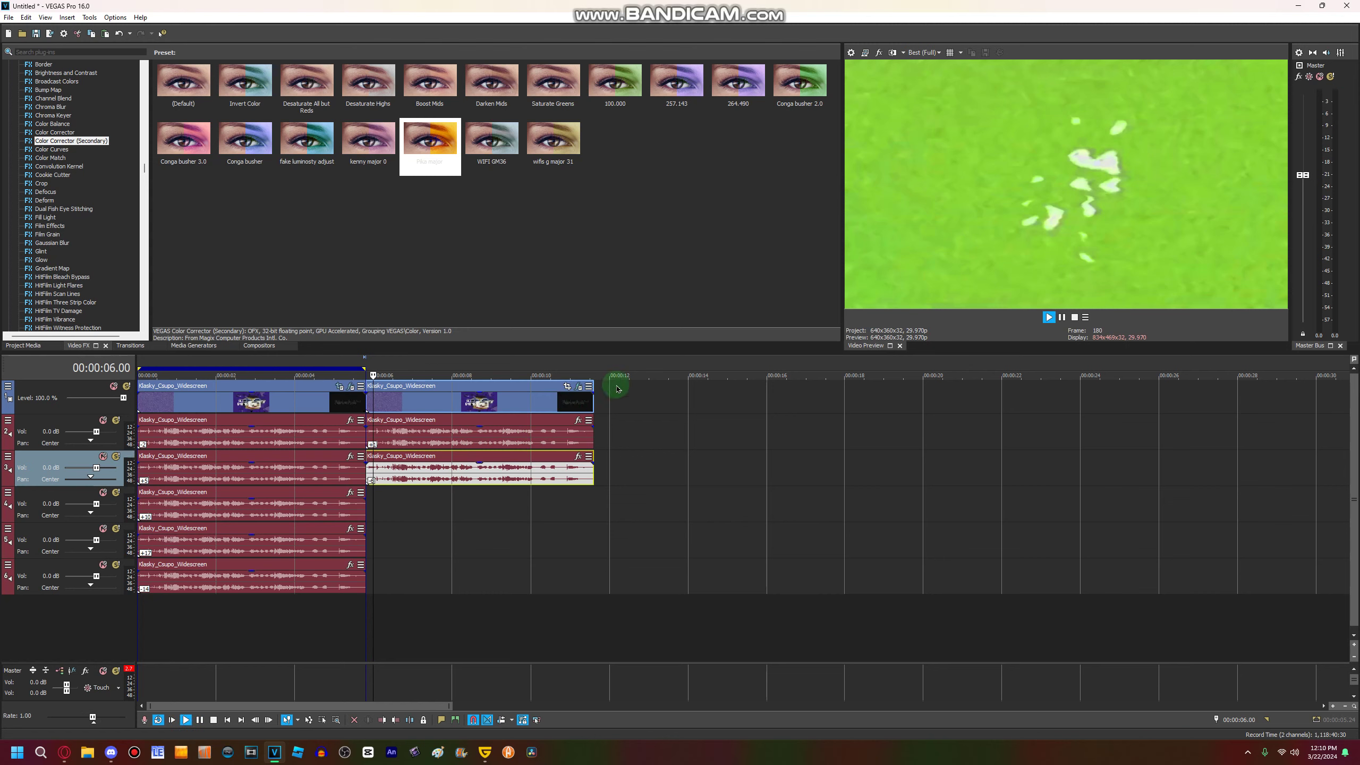
Step: Add a third copy of the Klasky_Csupo_Widescreen media at 00:00:11.18, right after the second clip
left_click(592, 395)
key("space")
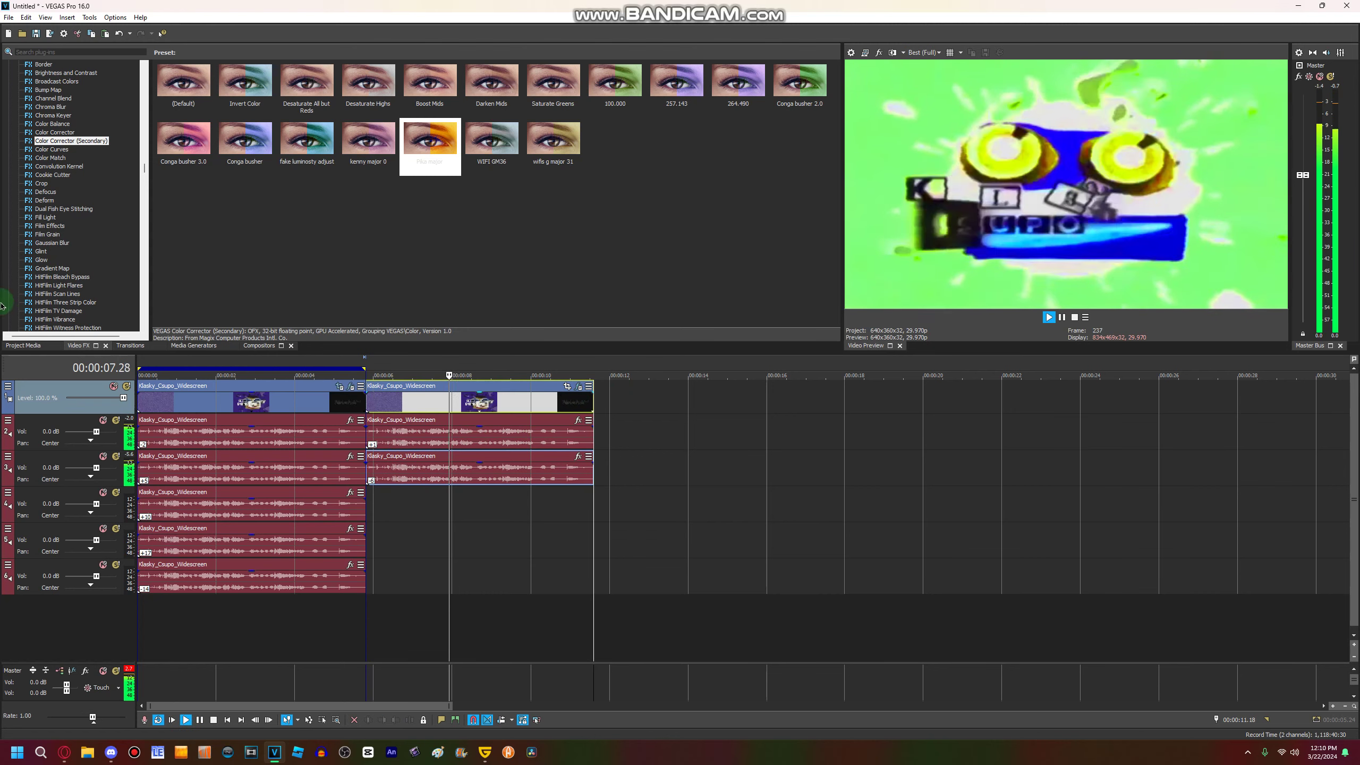
left_click(22, 345)
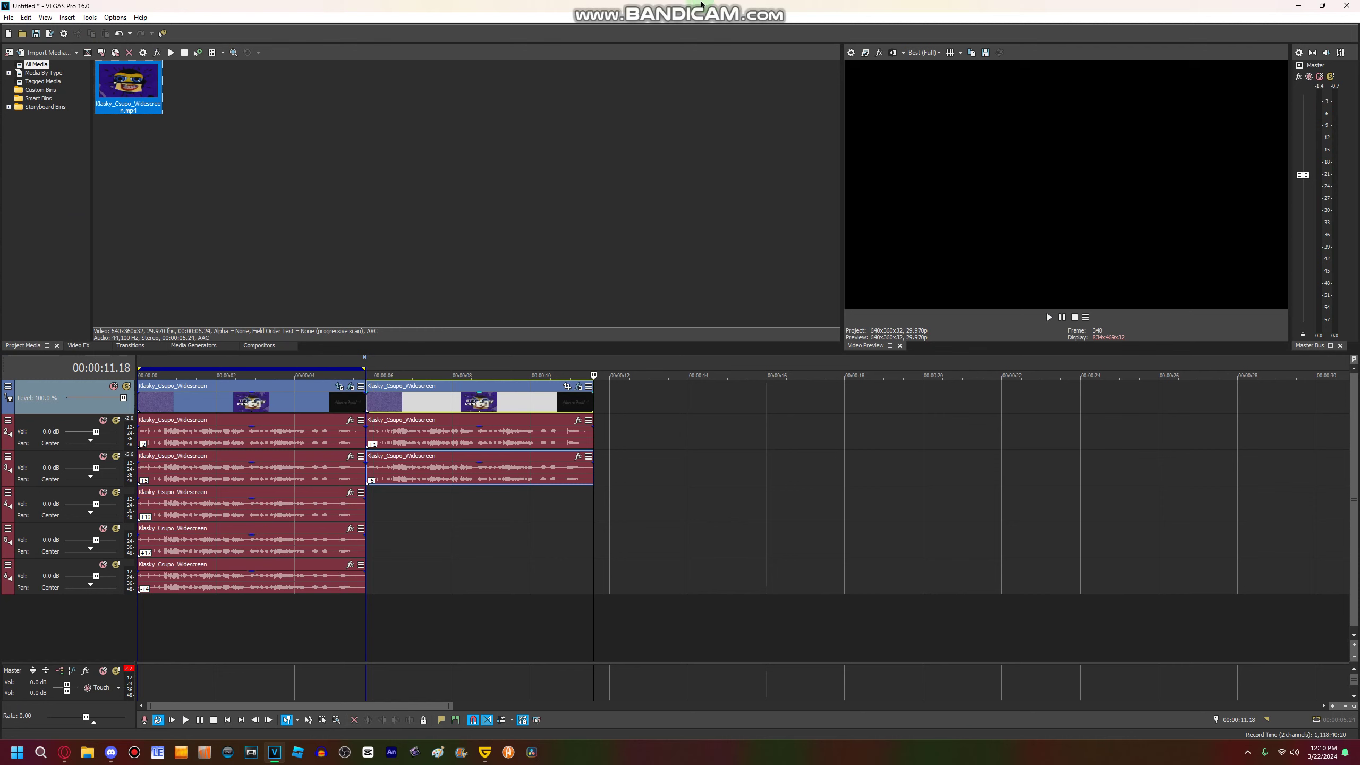
mouse_move(683, 5)
left_click(733, 6)
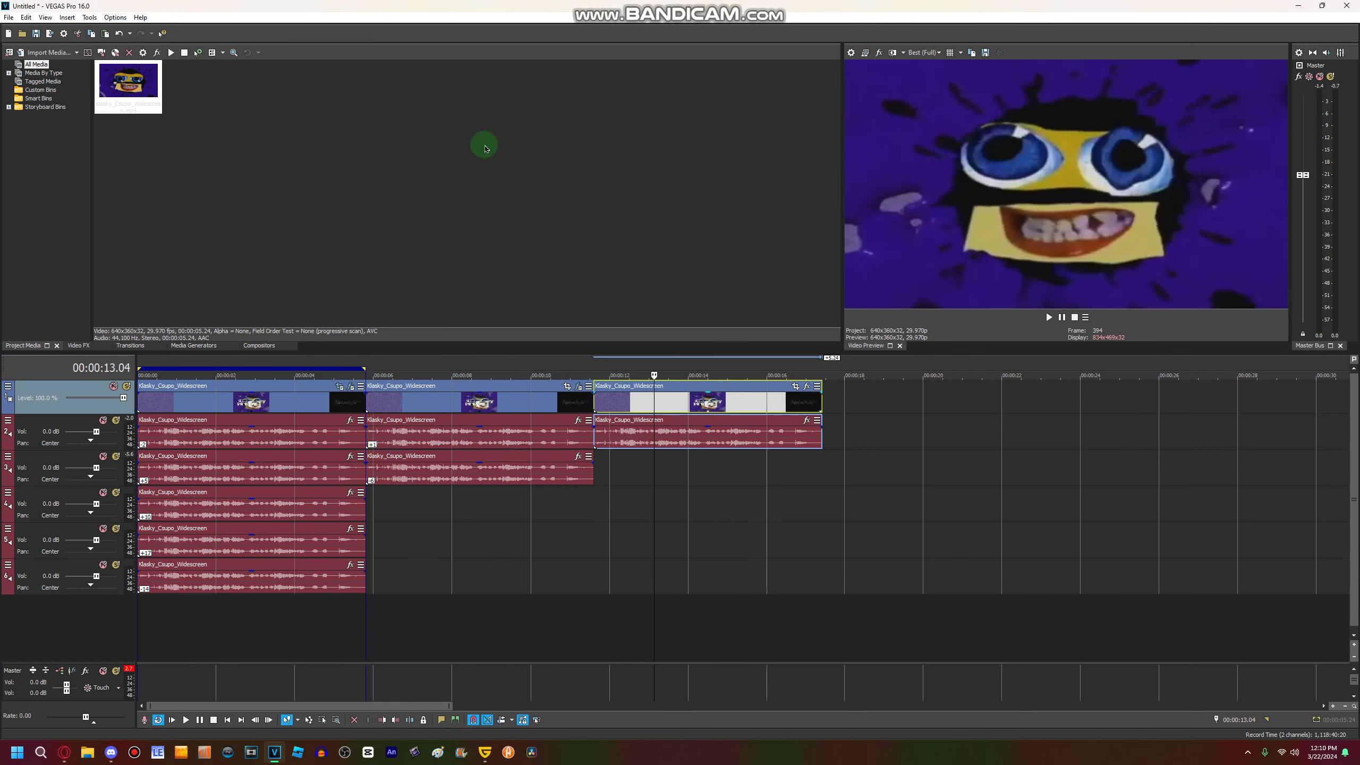
Step: Apply NewBlue AE Colorize with the Earth Tones fixed preset to the third clip and switch its internal preset to People Outdoors
left_click(78, 345)
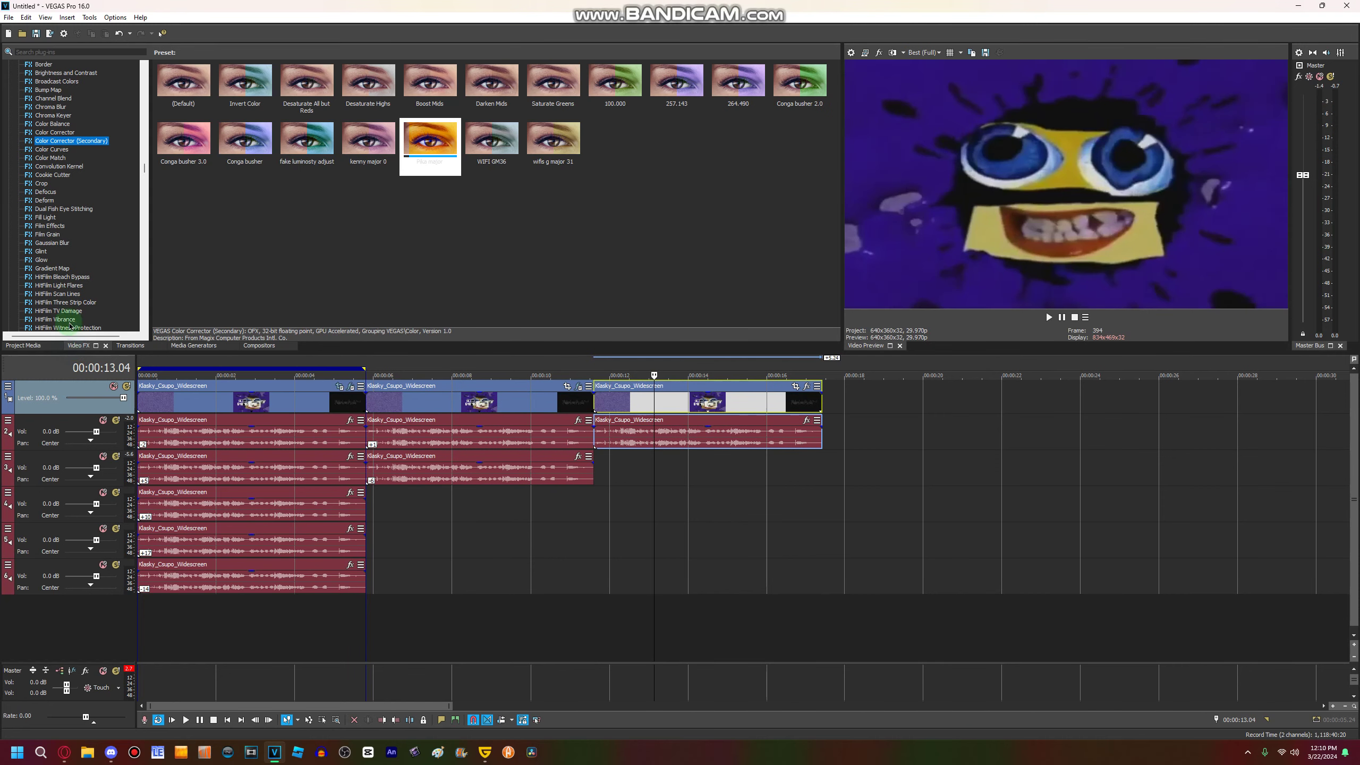
left_click(60, 268)
scroll(59, 263, "down", 4)
left_click(44, 243)
left_click(53, 251)
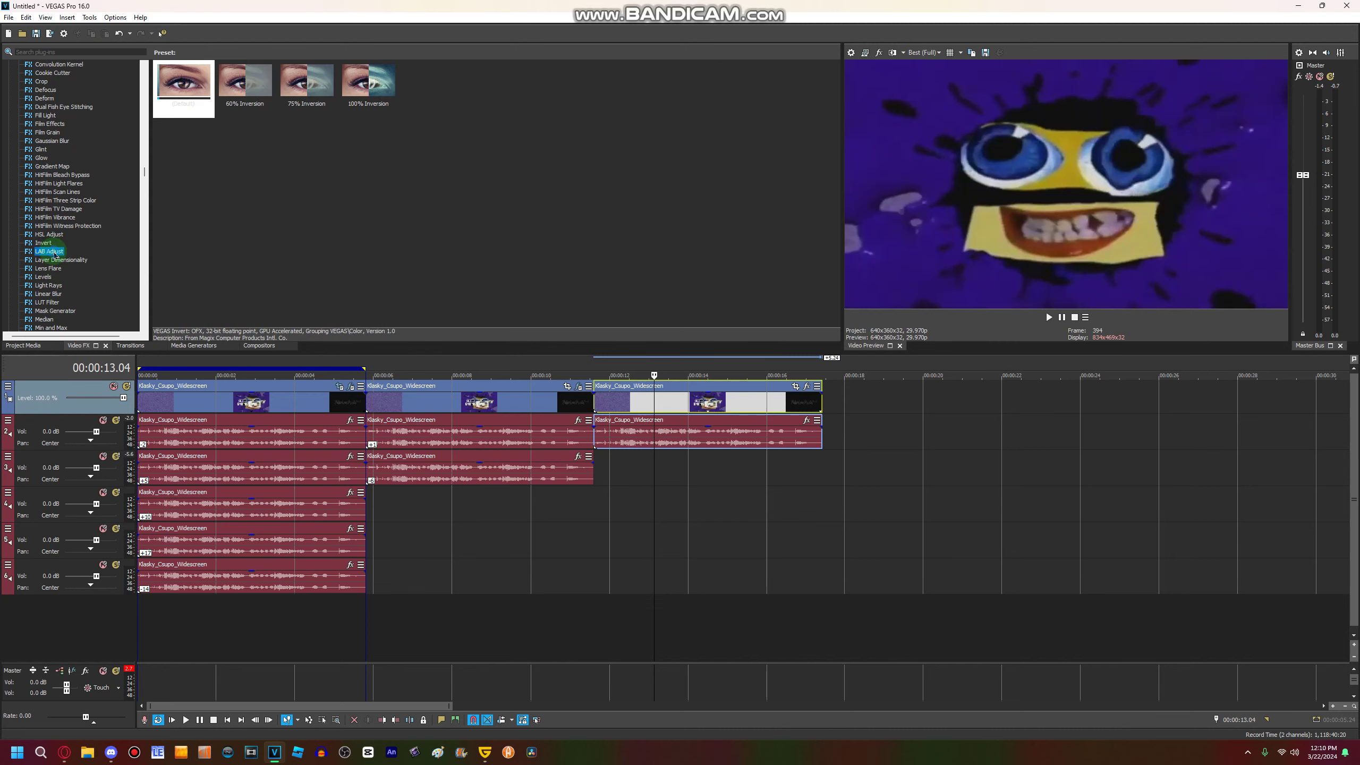
scroll(55, 255, "down", 5)
left_click(74, 234)
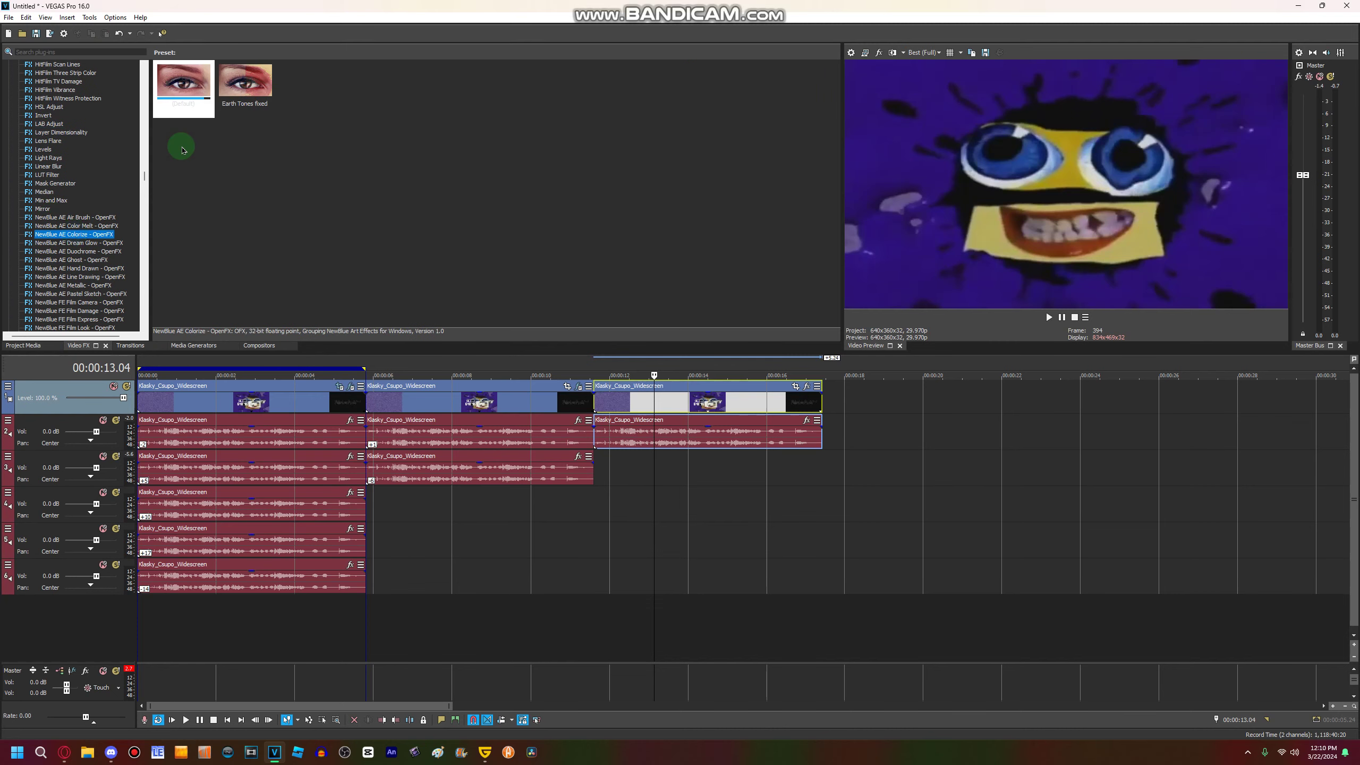
left_click_drag(245, 83, 743, 395)
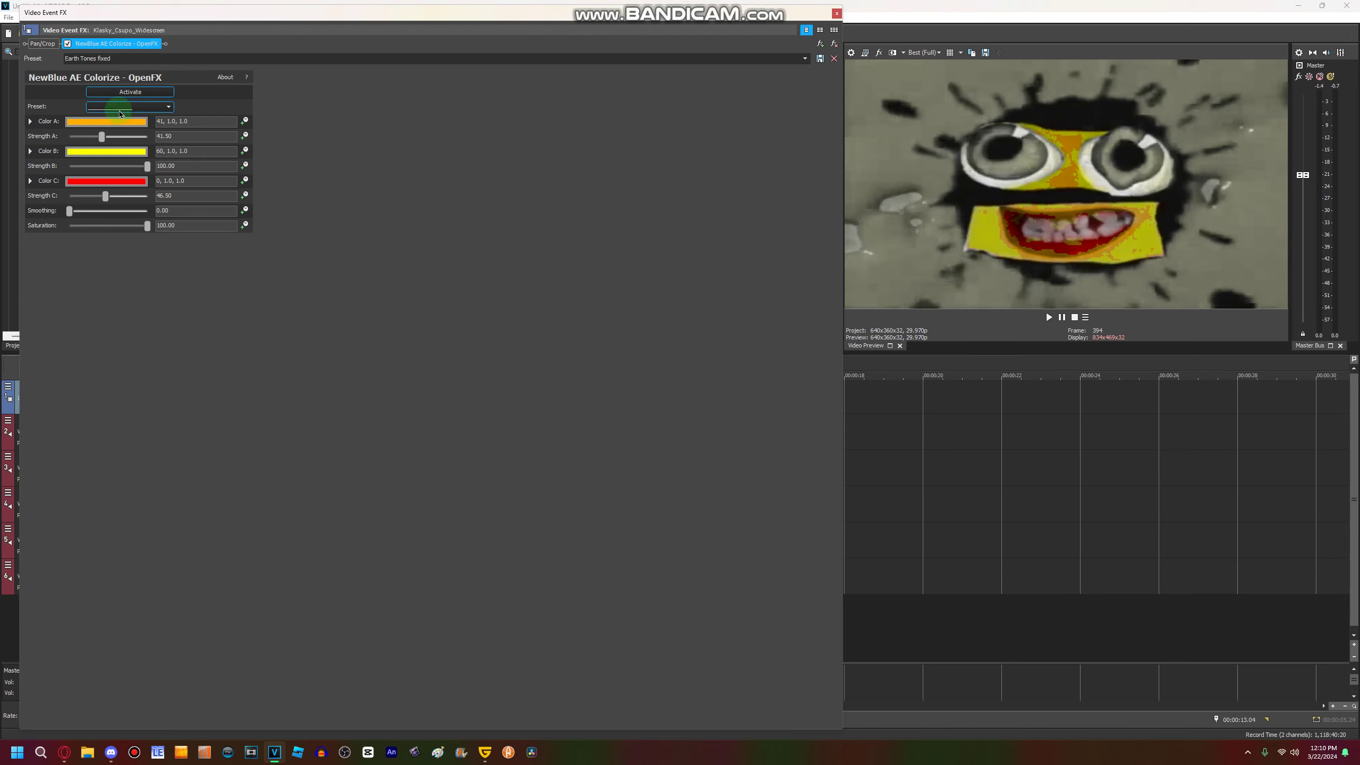
left_click(120, 110)
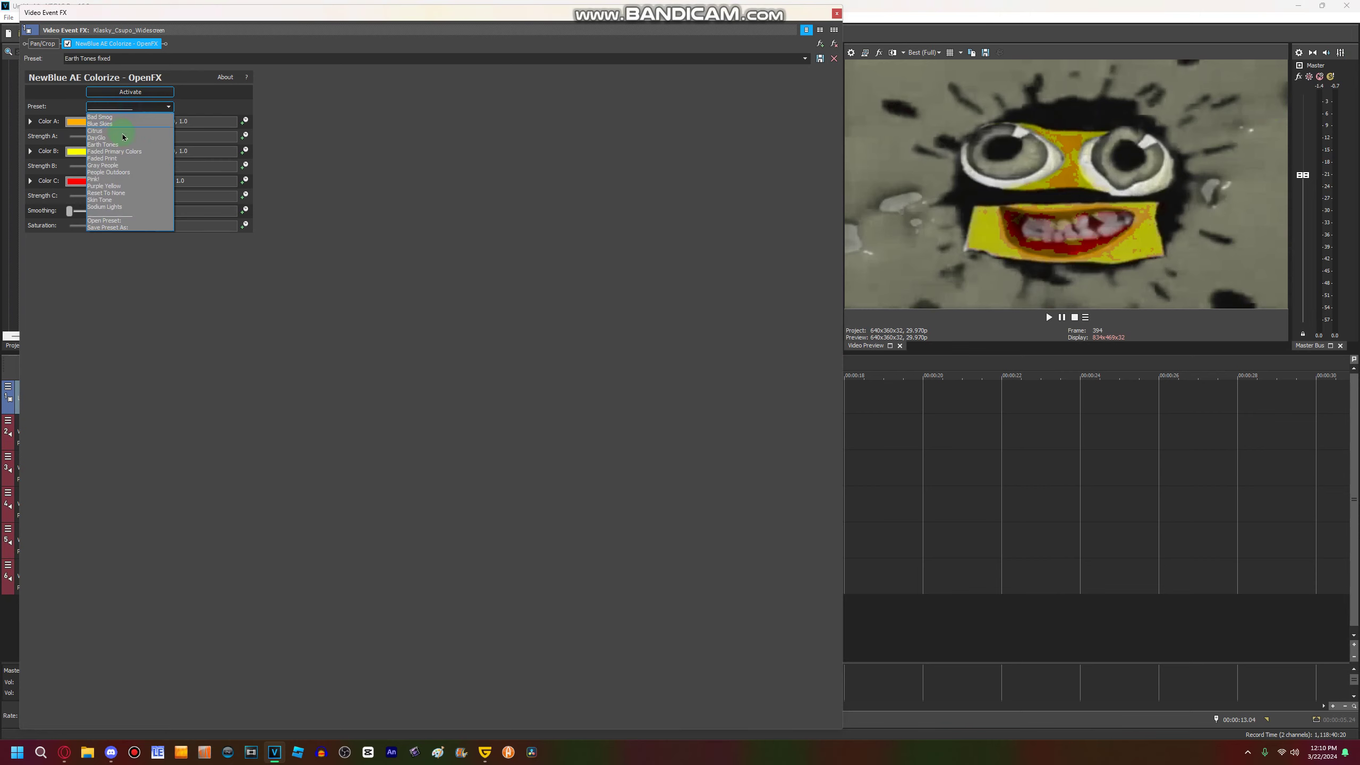
left_click(114, 173)
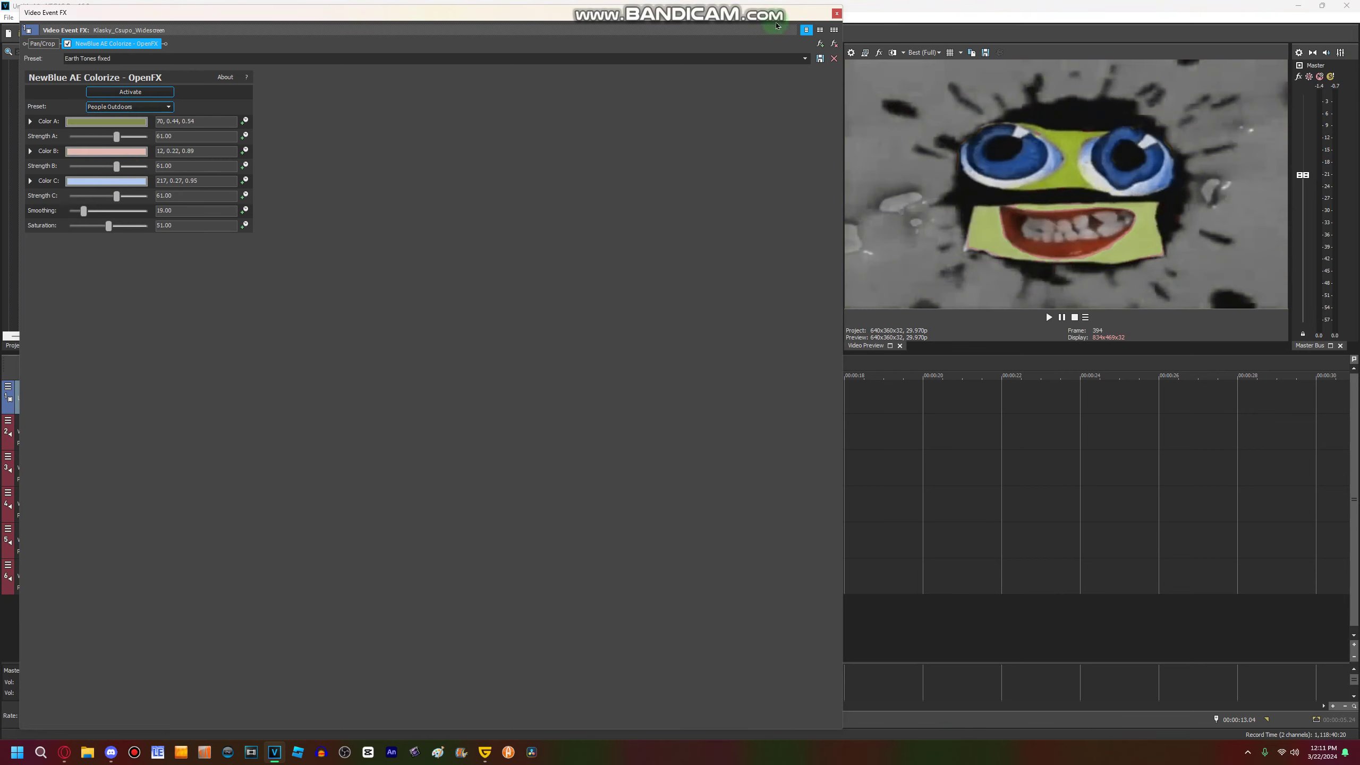
left_click(837, 14)
Step: Add HSL Adjust with the Max Saturation preset to the third clip and order it ahead of Colorize in the effect chain
left_click(37, 107)
left_click_drag(364, 86, 657, 414)
left_click_drag(112, 43, 204, 43)
left_click(836, 13)
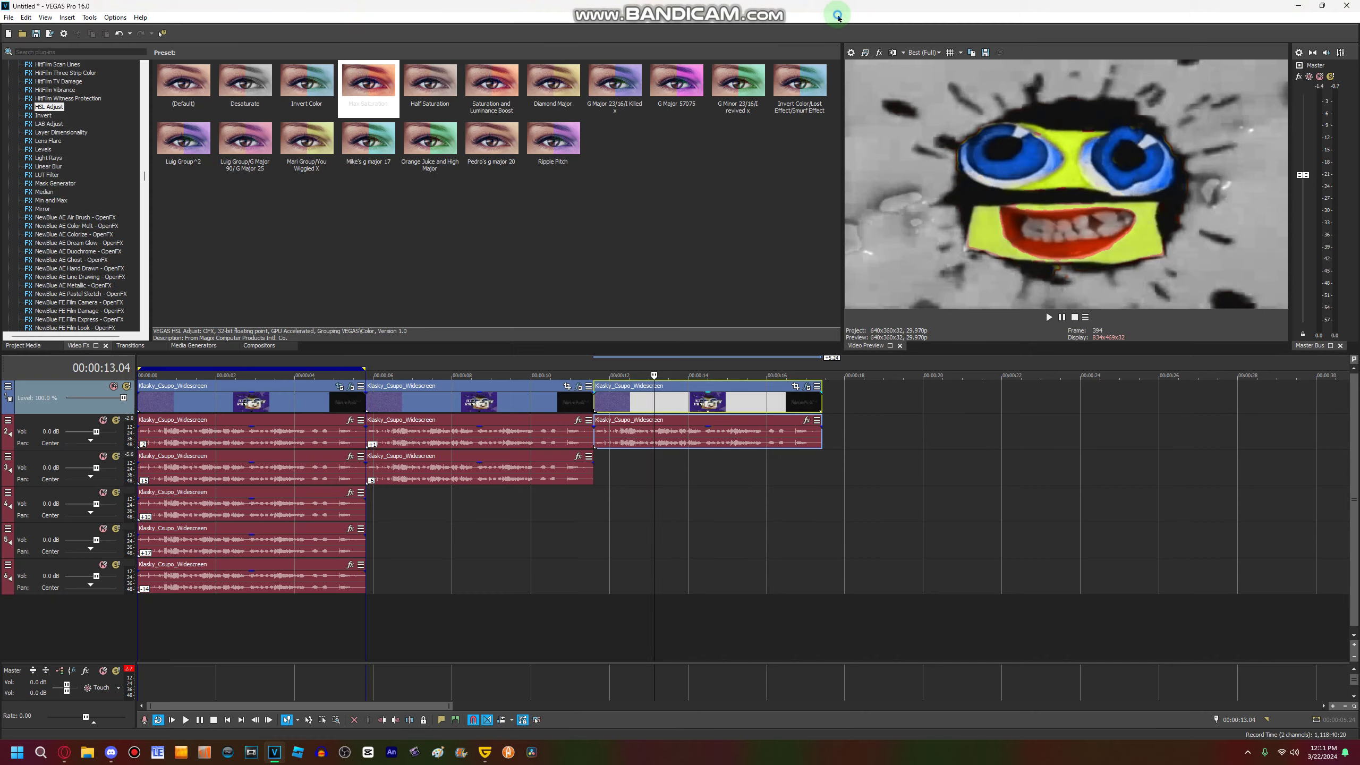
Step: Apply the Gradient Map effect with the G Major 4 preset to the third video clip
left_click(52, 115)
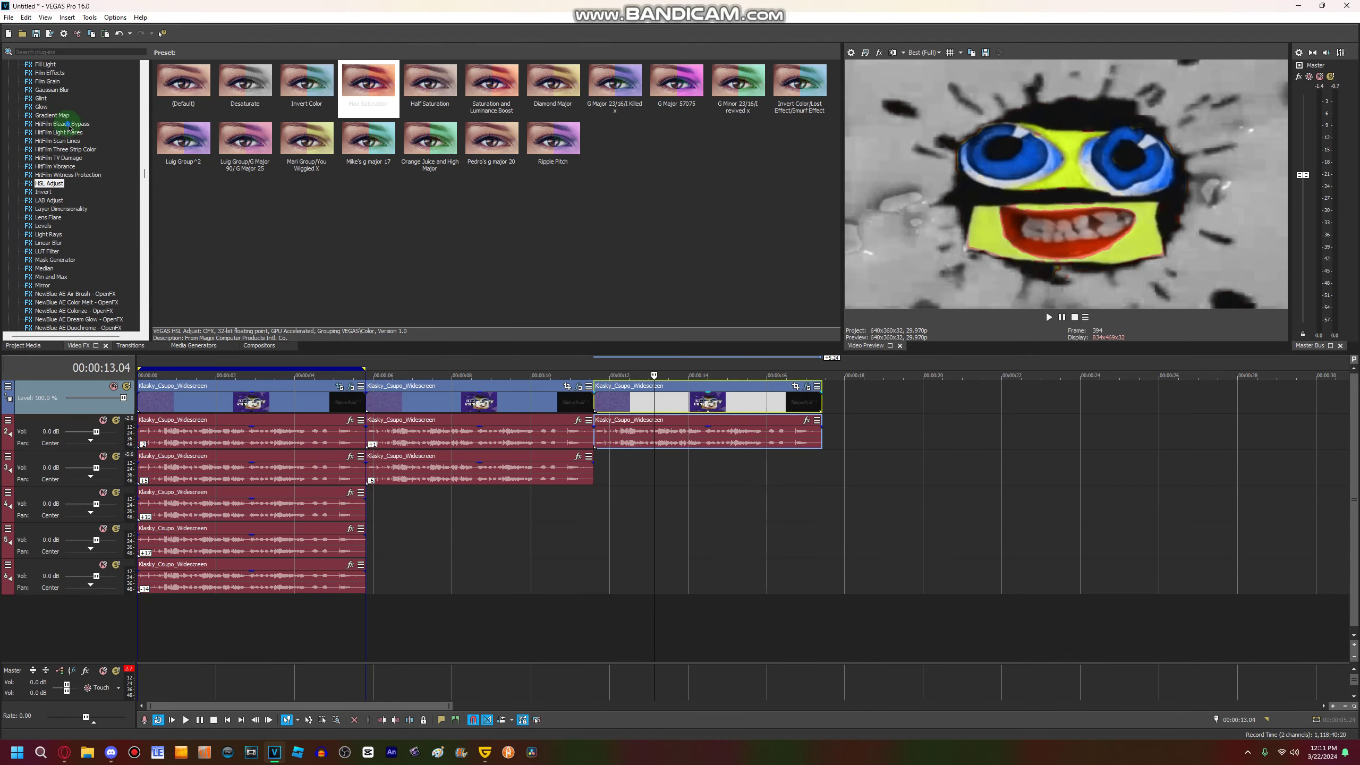
left_click(242, 134)
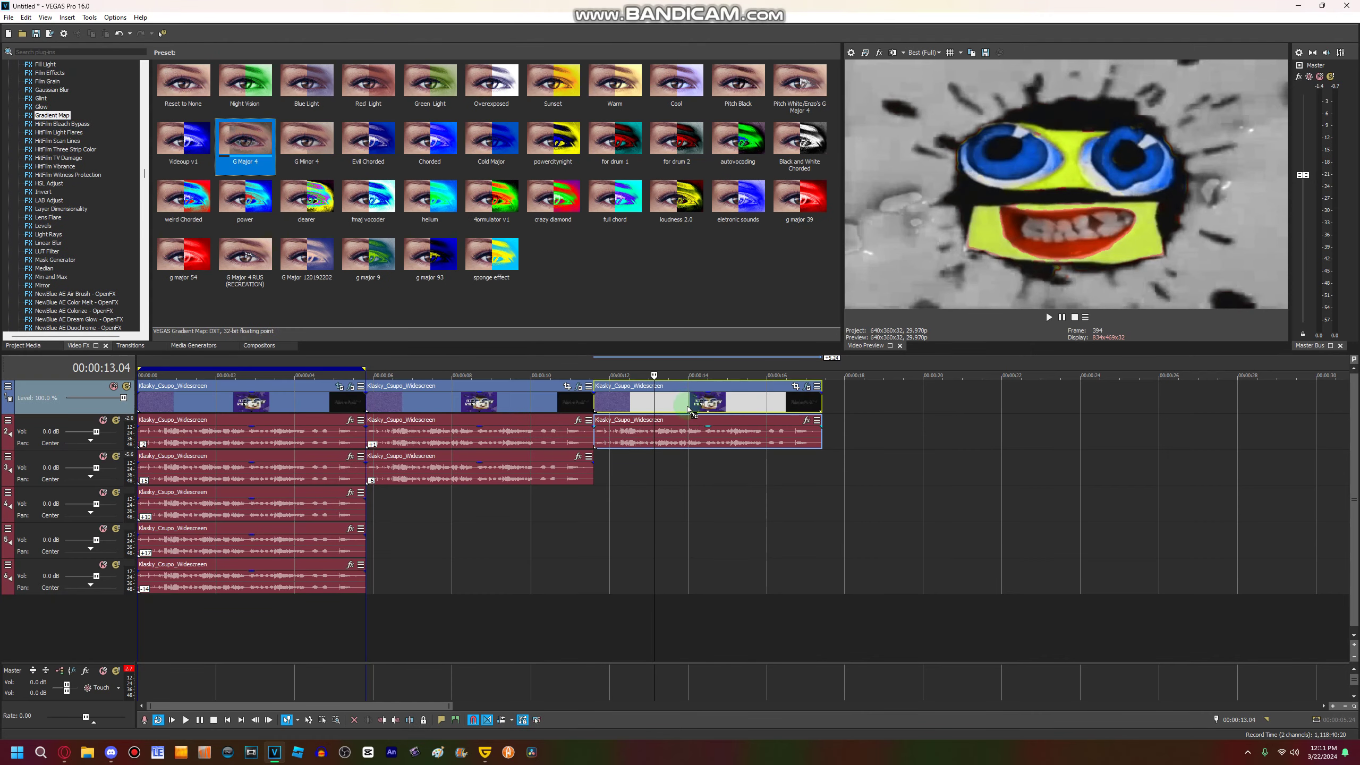
left_click_drag(691, 415, 690, 415)
left_click(836, 13)
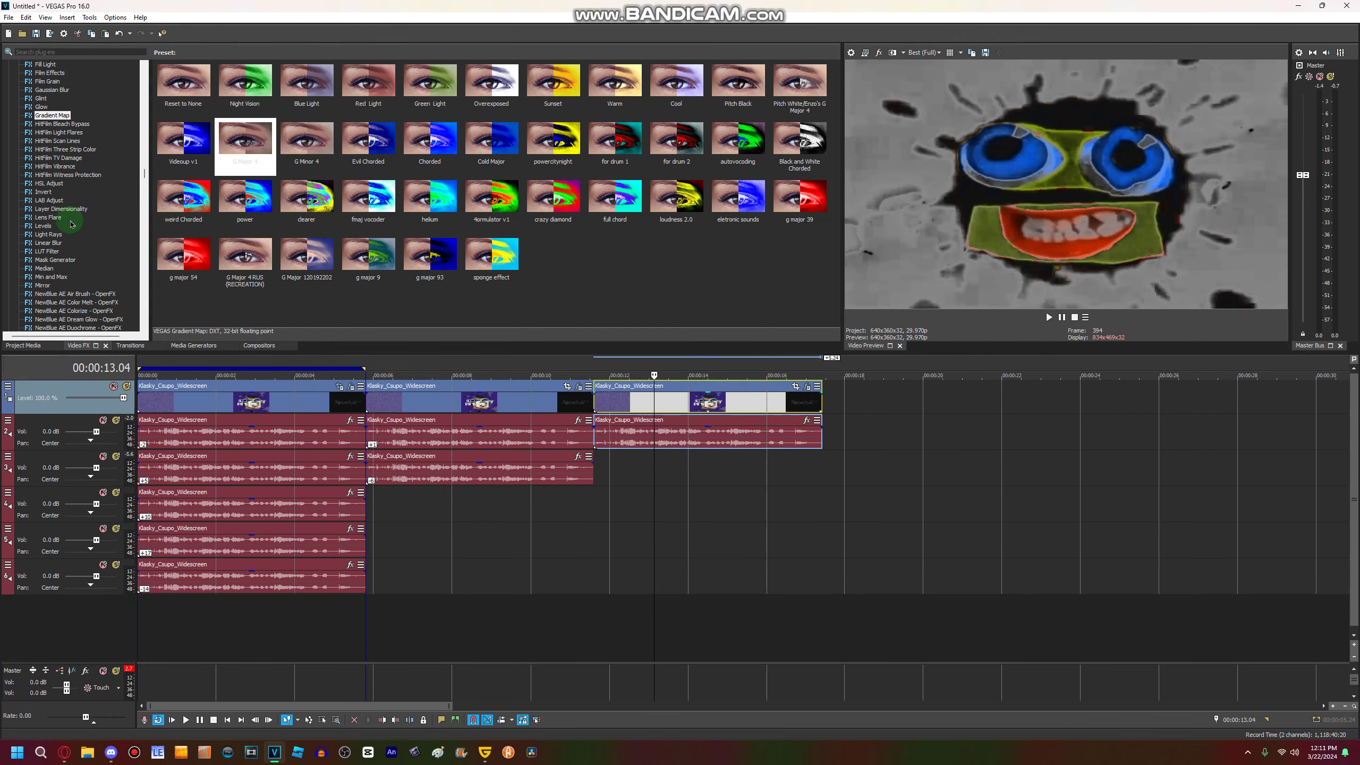
Step: Apply the Wave effect with the Vertical Only preset to the third video clip
left_click(48, 184)
scroll(49, 214, "up", 8)
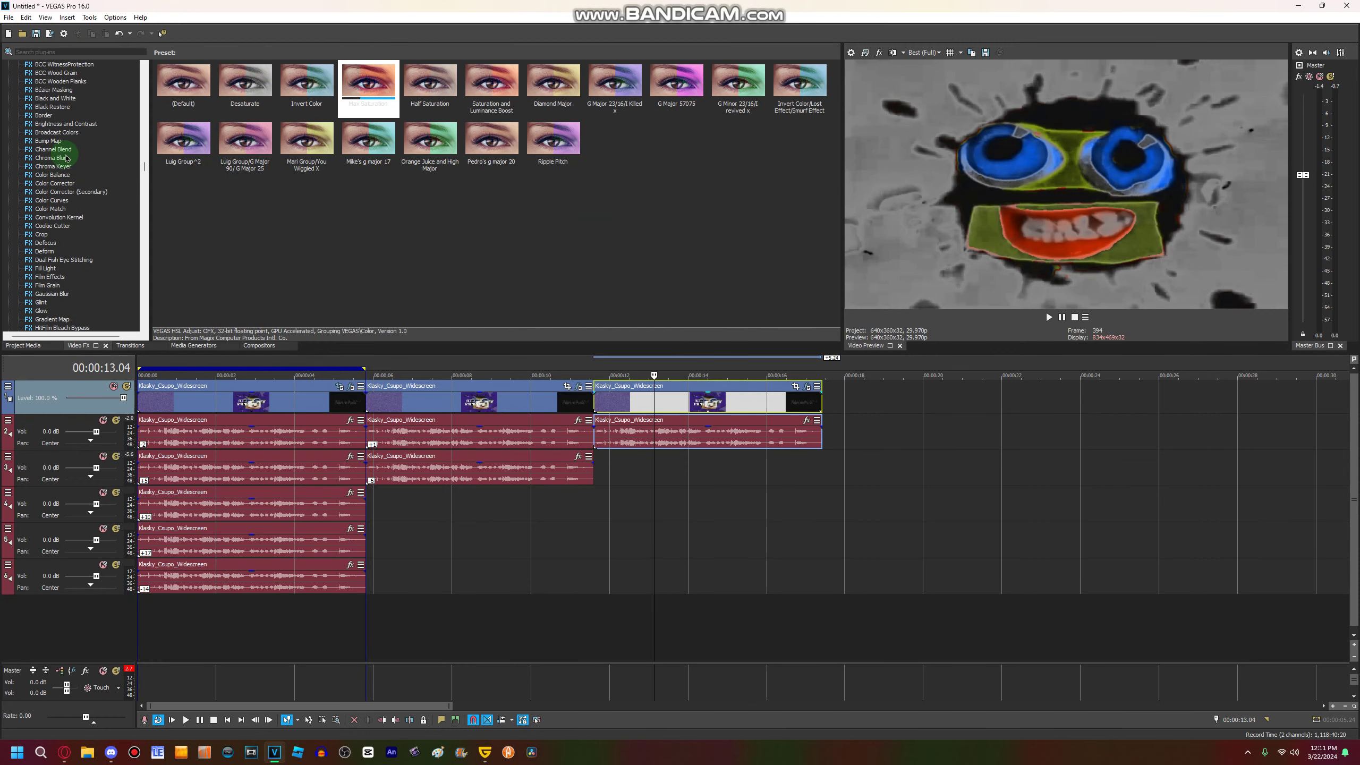
left_click(45, 251)
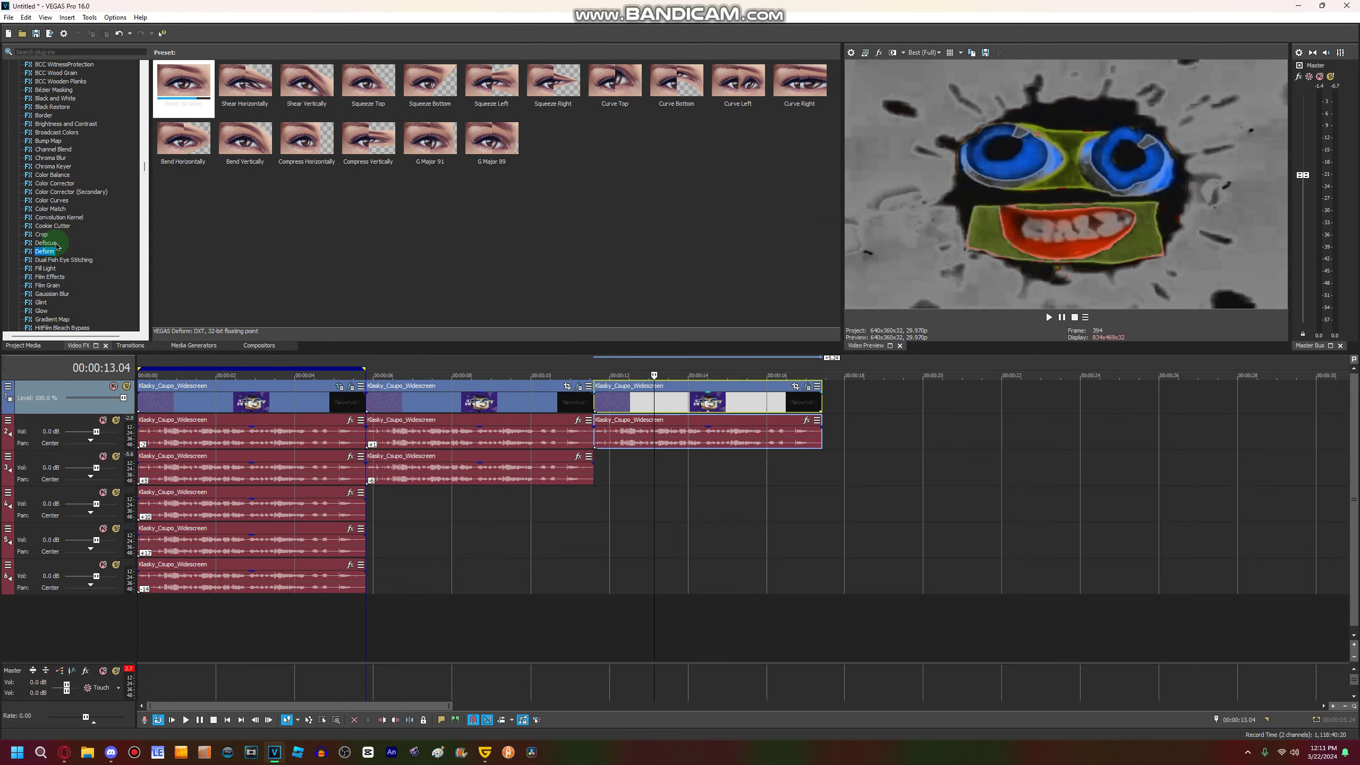
key("w")
left_click_drag(430, 82, 640, 392)
left_click(836, 13)
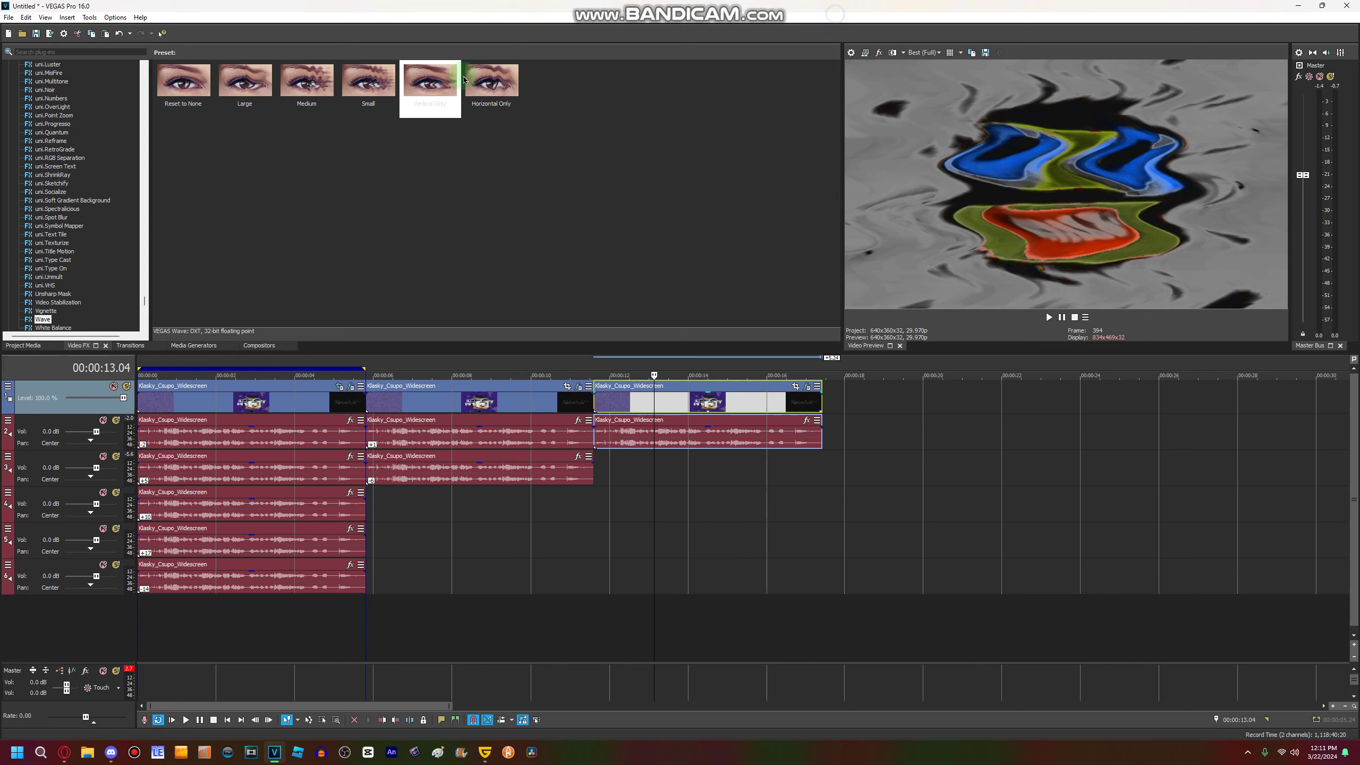
Step: Add a second Wave effect with the Horizontal Only preset to the third clip and order it before the Vertical Only Wave
left_click(508, 111)
left_click_drag(678, 387, 678, 388)
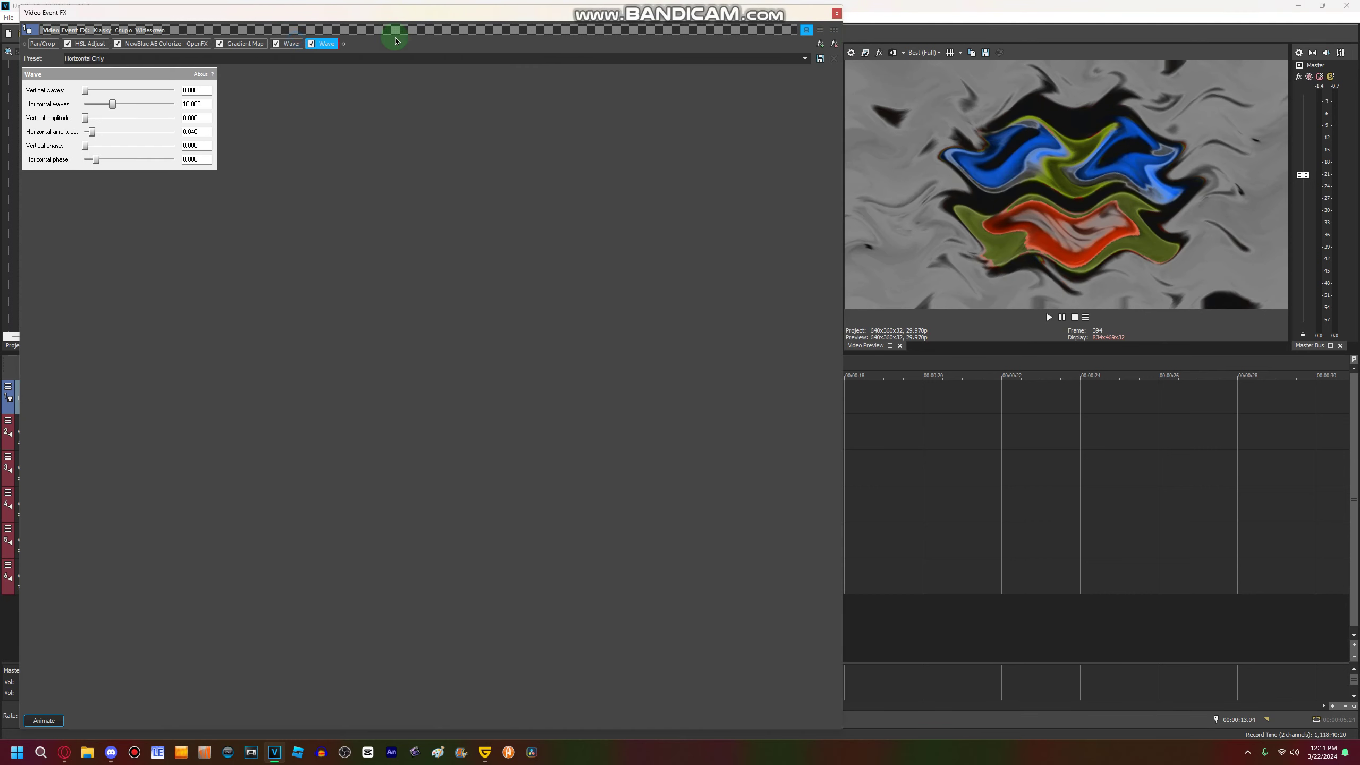
left_click_drag(295, 43, 397, 41)
left_click(837, 14)
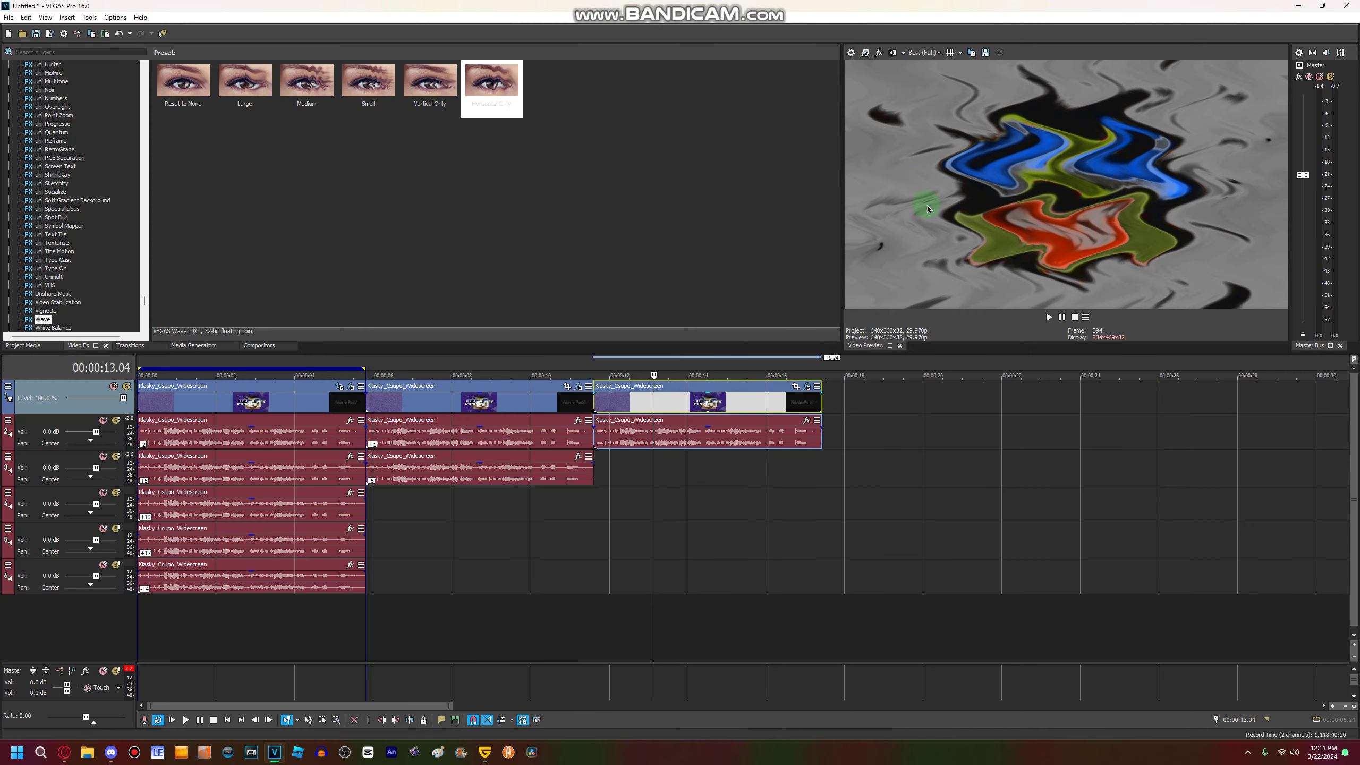
Step: Paste a copy of the clip's audio event onto track 3 under the third clip
left_click(428, 471)
left_click(577, 461)
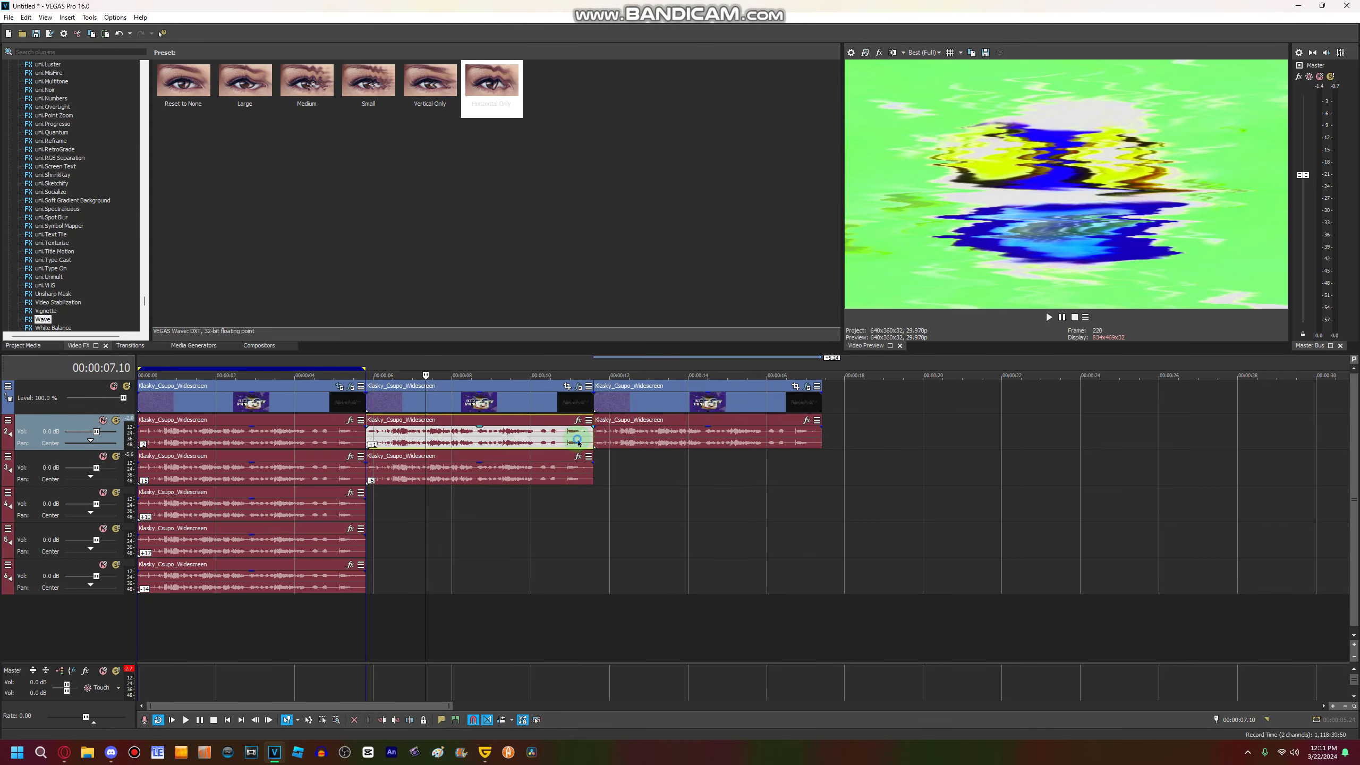
left_click(595, 470)
left_click(594, 470)
key("ctrl+v")
Step: Shift the pitch of the third clip's audio events on tracks 3 and 2, and play the clip to check the sound
left_click(634, 475)
key("equal")
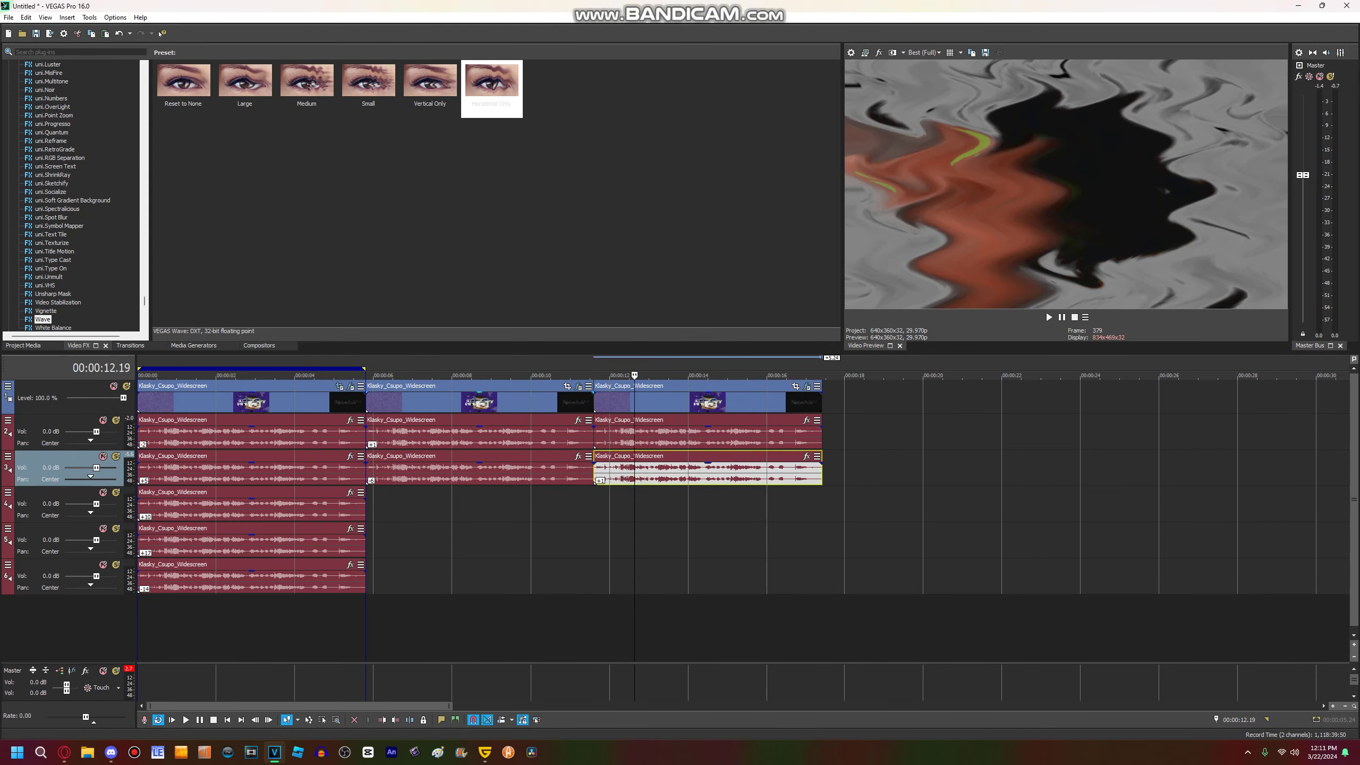
left_click(468, 202)
left_click(699, 443)
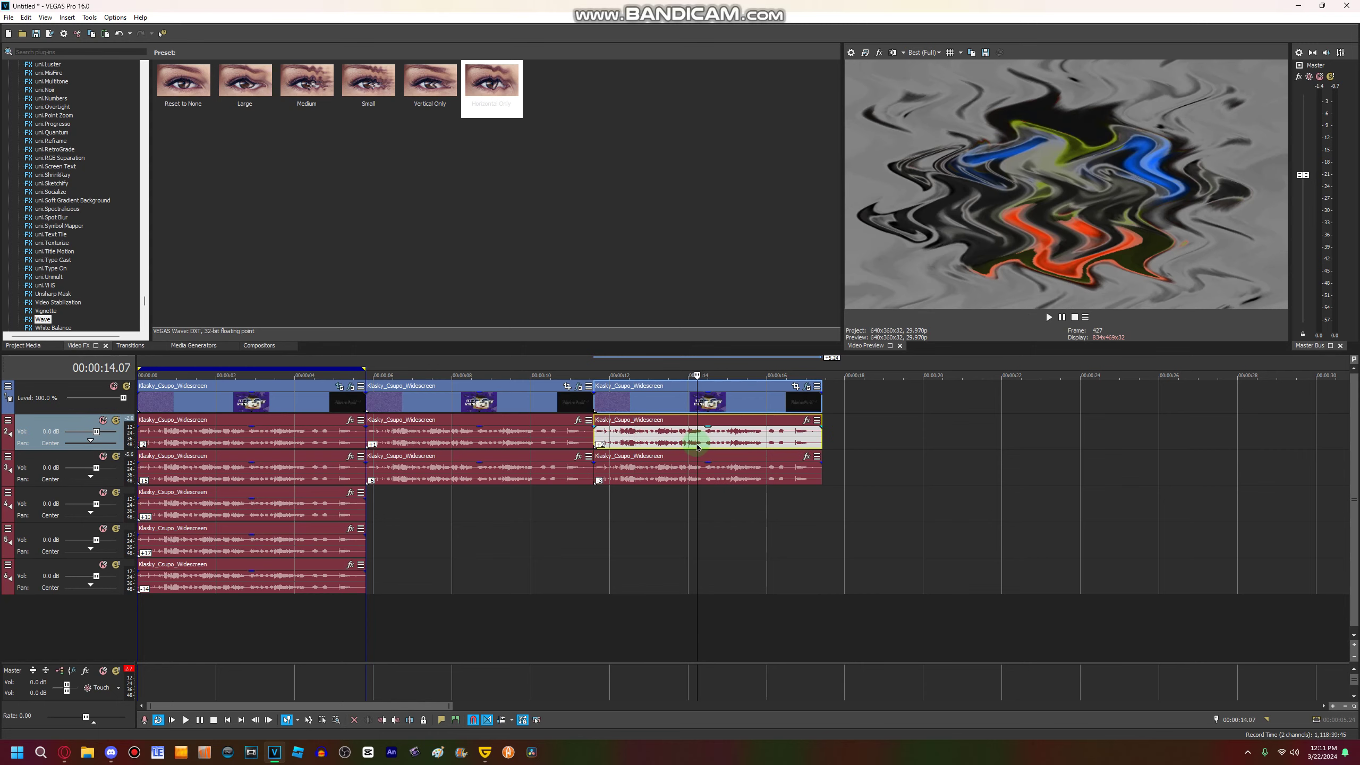
key("space")
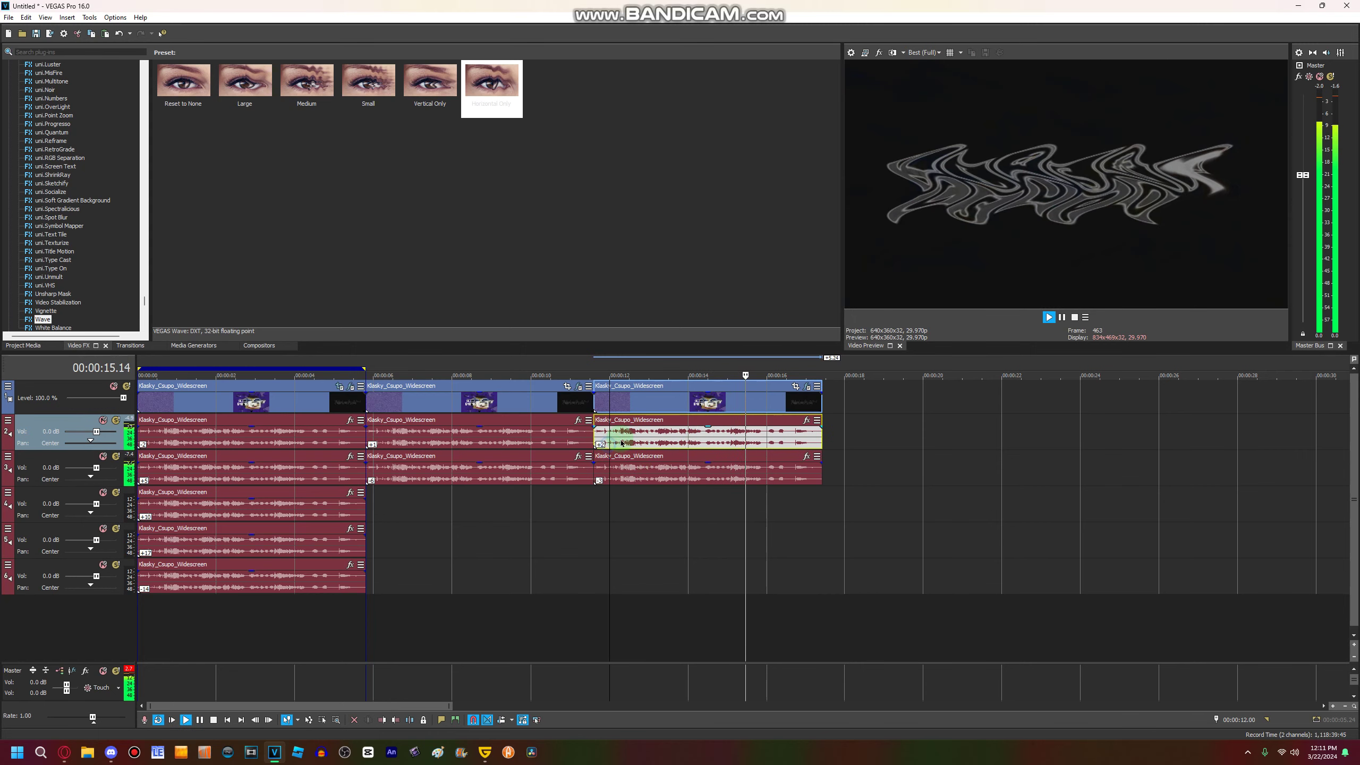
left_click(610, 444)
left_click(1062, 317)
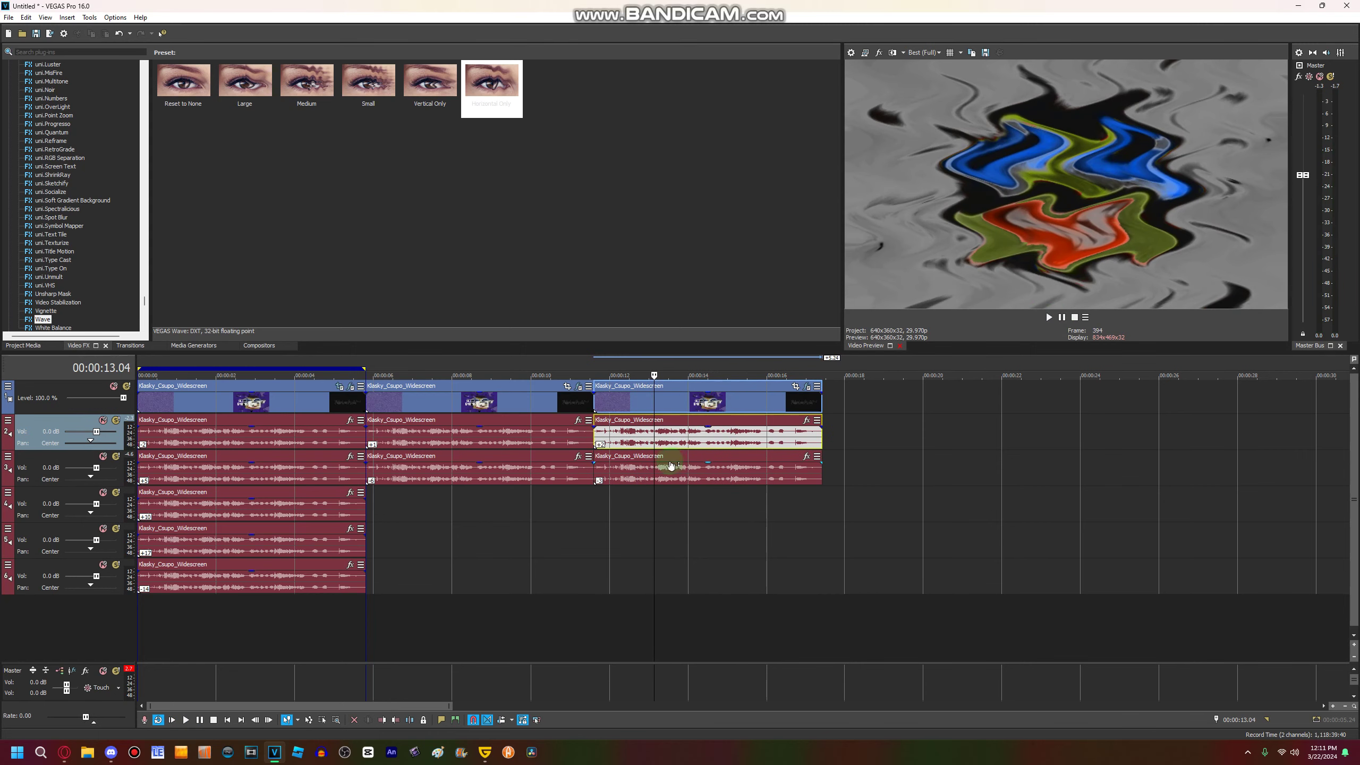
Step: Readjust the pitch of both audio events under the third clip, replaying it between changes
left_click(675, 480)
left_click(661, 441)
key("space")
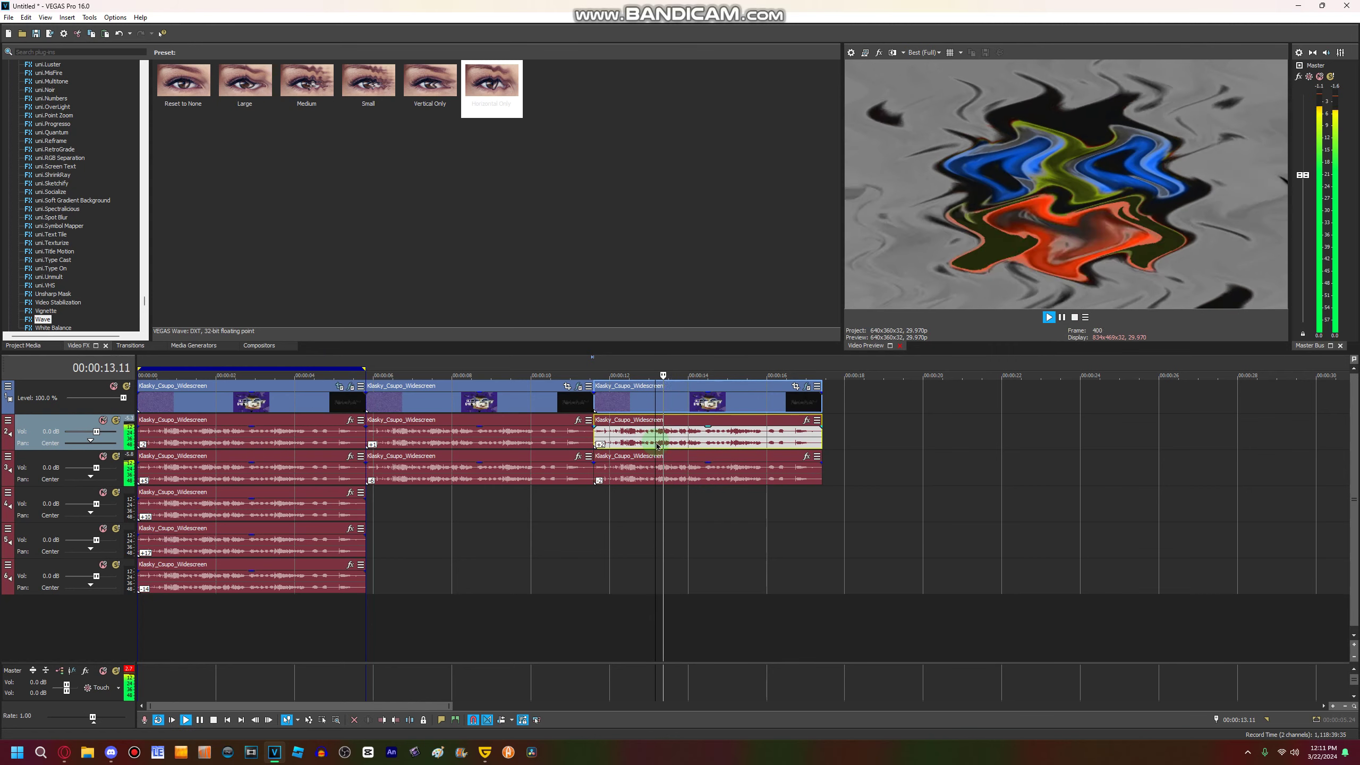
key("space")
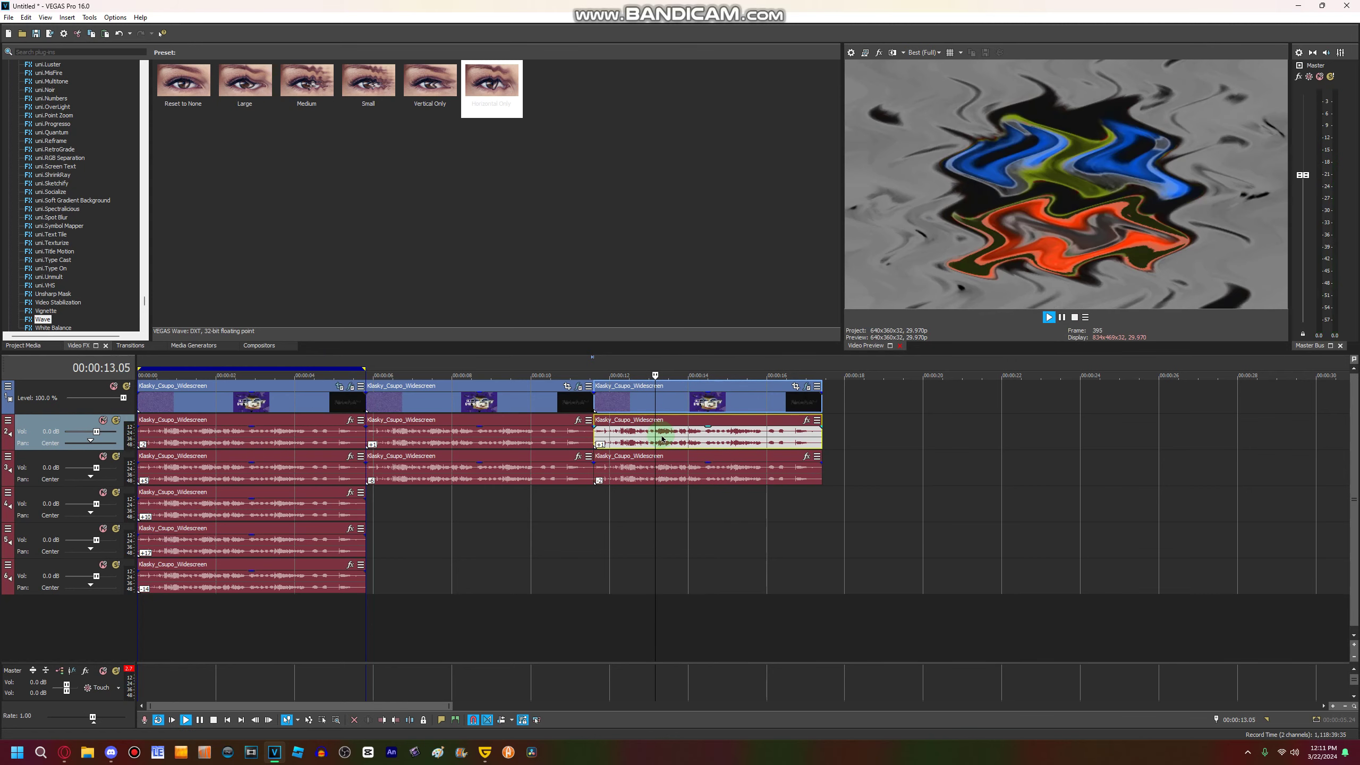
right_click(653, 481)
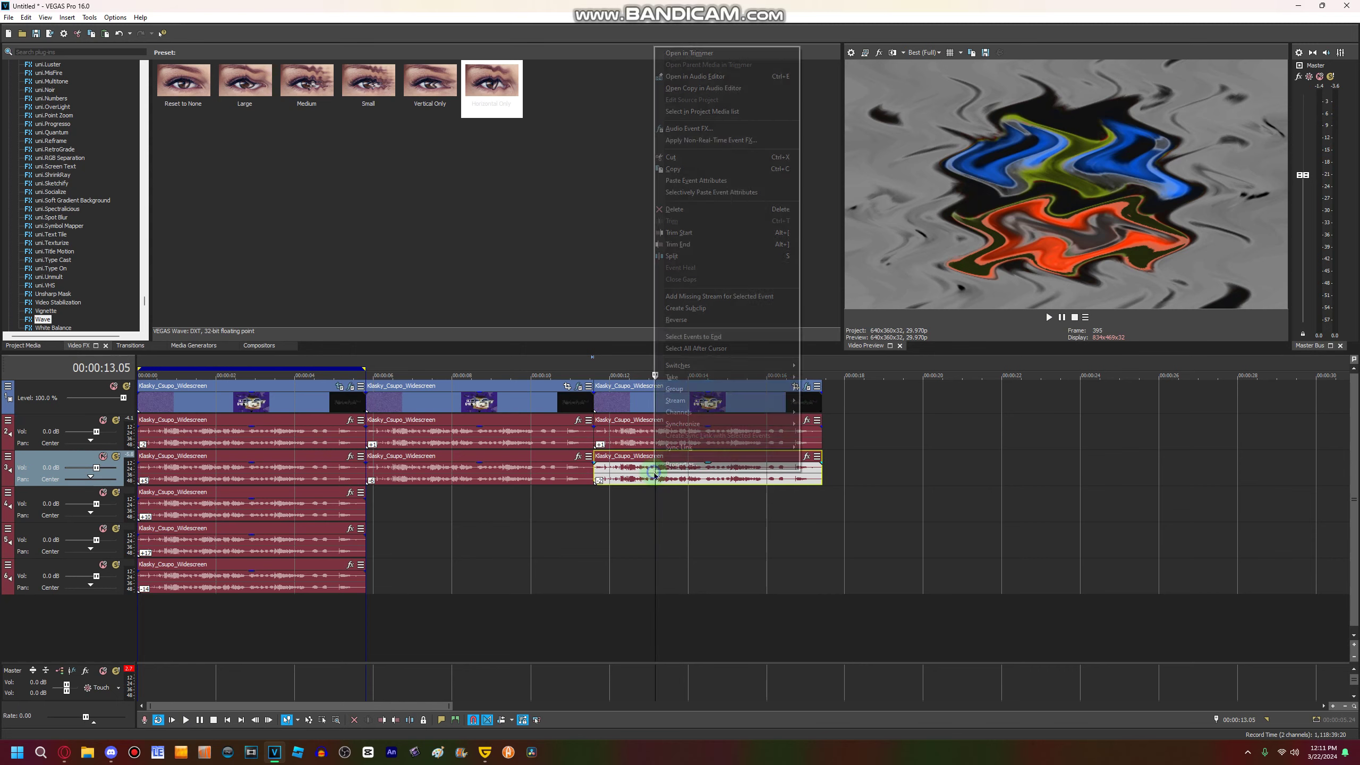
left_click(641, 481)
key("space")
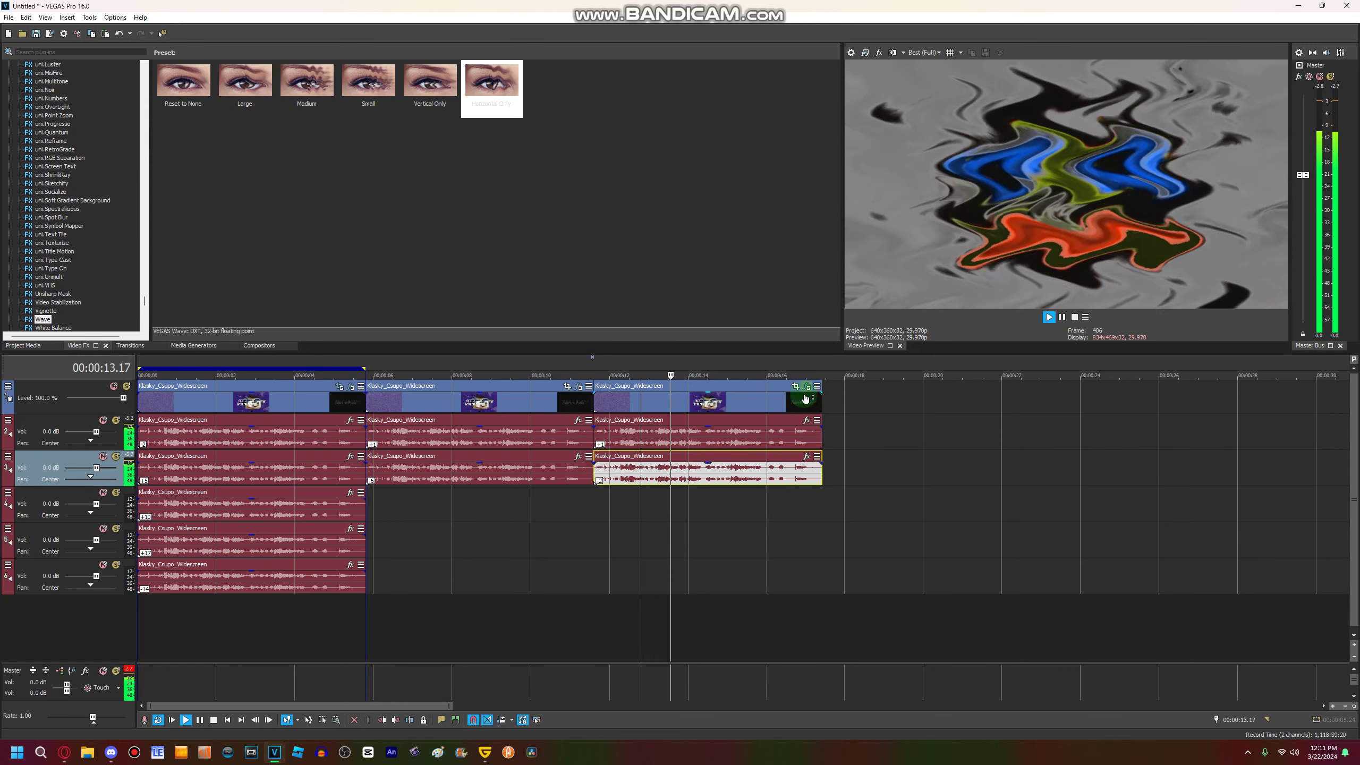
key("space")
Step: Add a fourth copy of the Klasky_Csupo_Widescreen media at 00:00:17.13, right after the third clip
left_click(821, 405)
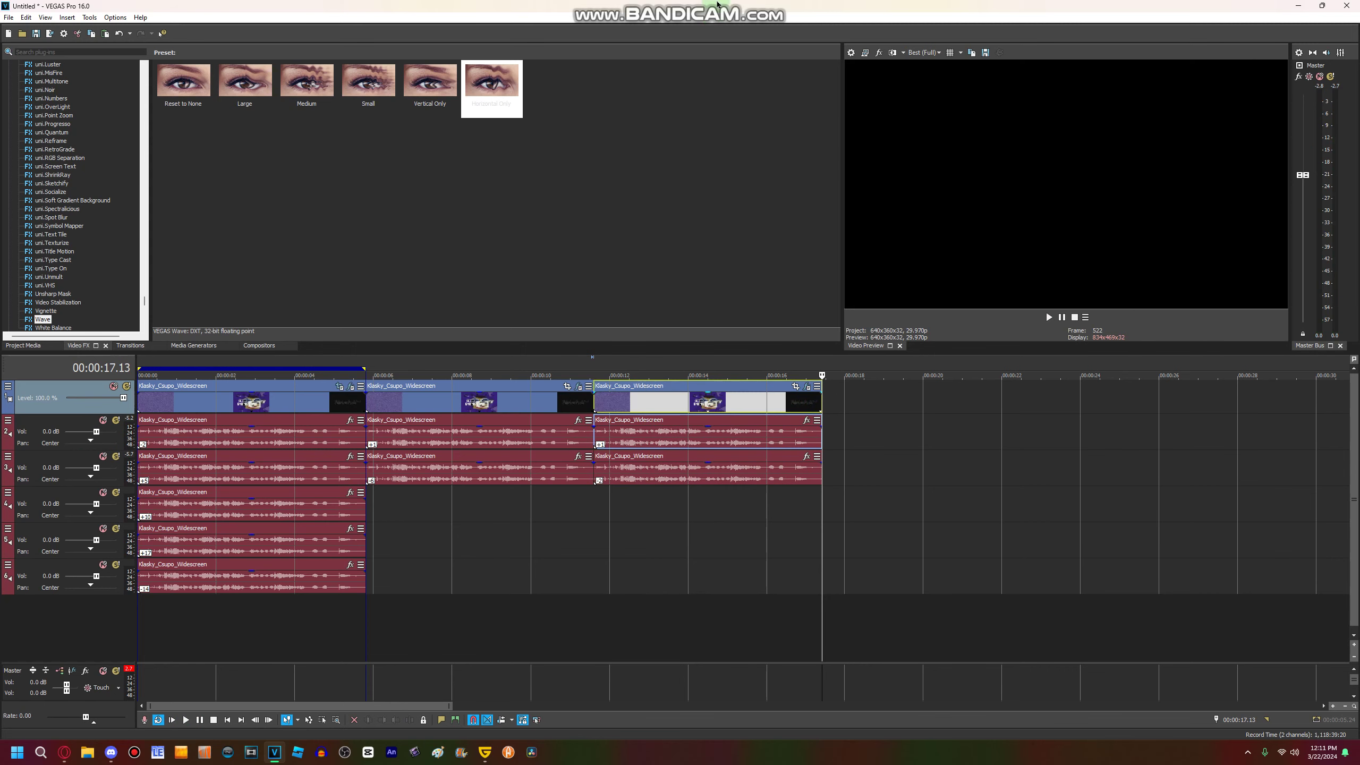
mouse_move(718, 4)
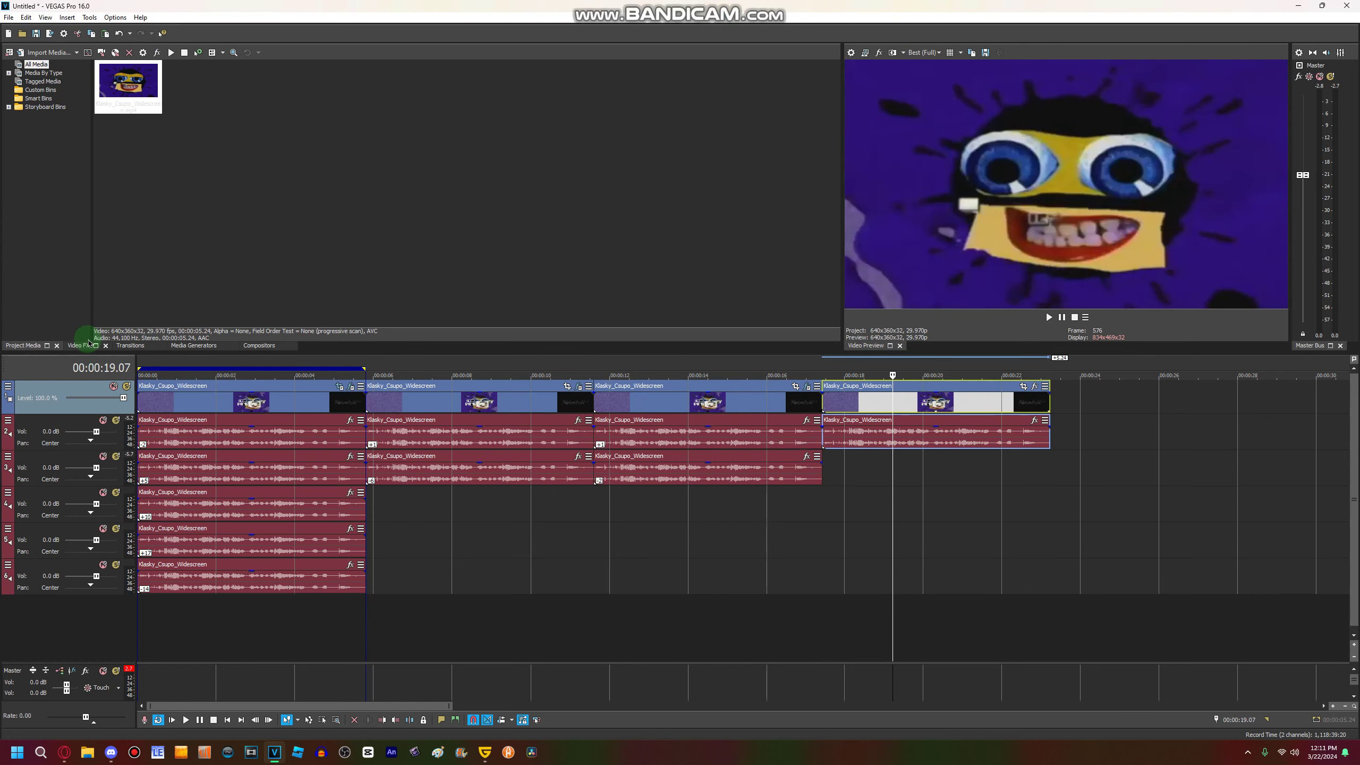
Step: Apply the uni.Unmult effect to the fourth clip with Invert enabled and Tolerance set to 29.20
left_click(78, 344)
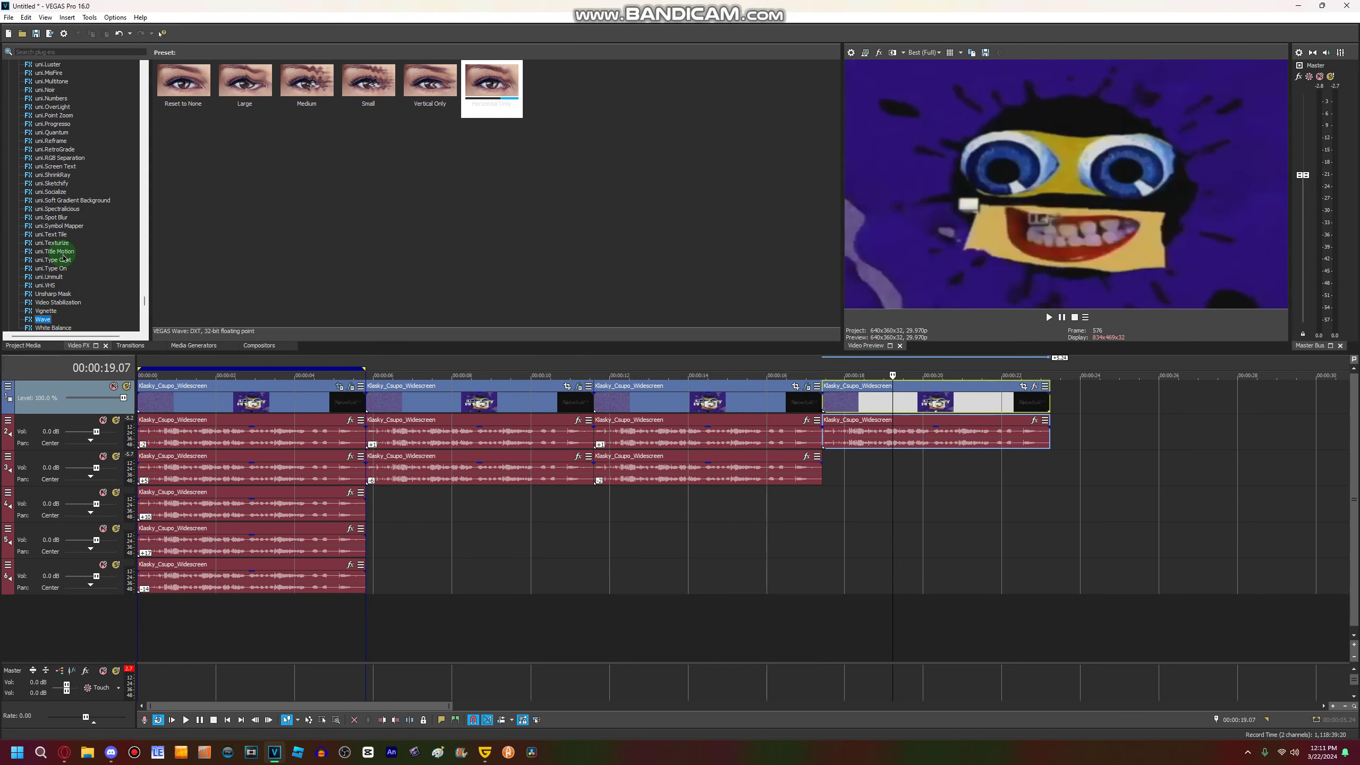
left_click(56, 277)
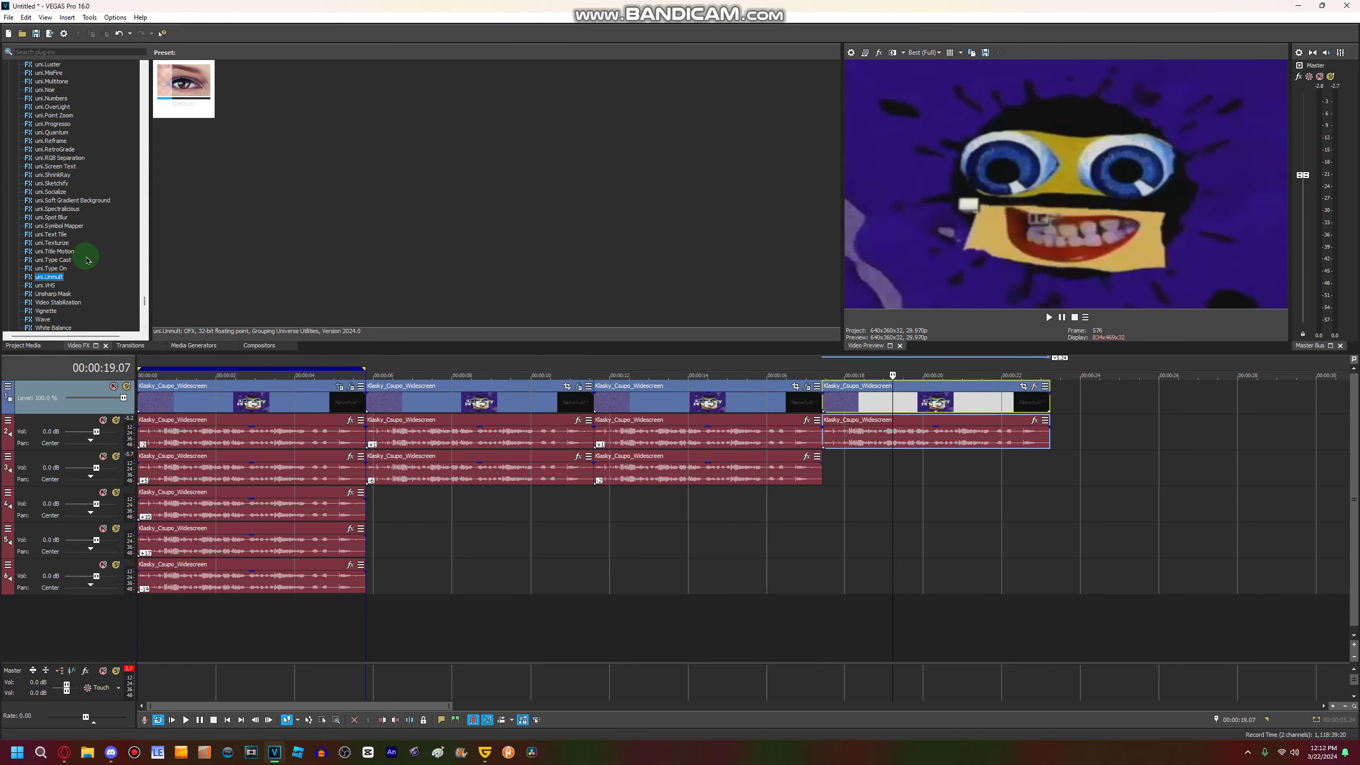
left_click_drag(186, 113, 903, 407)
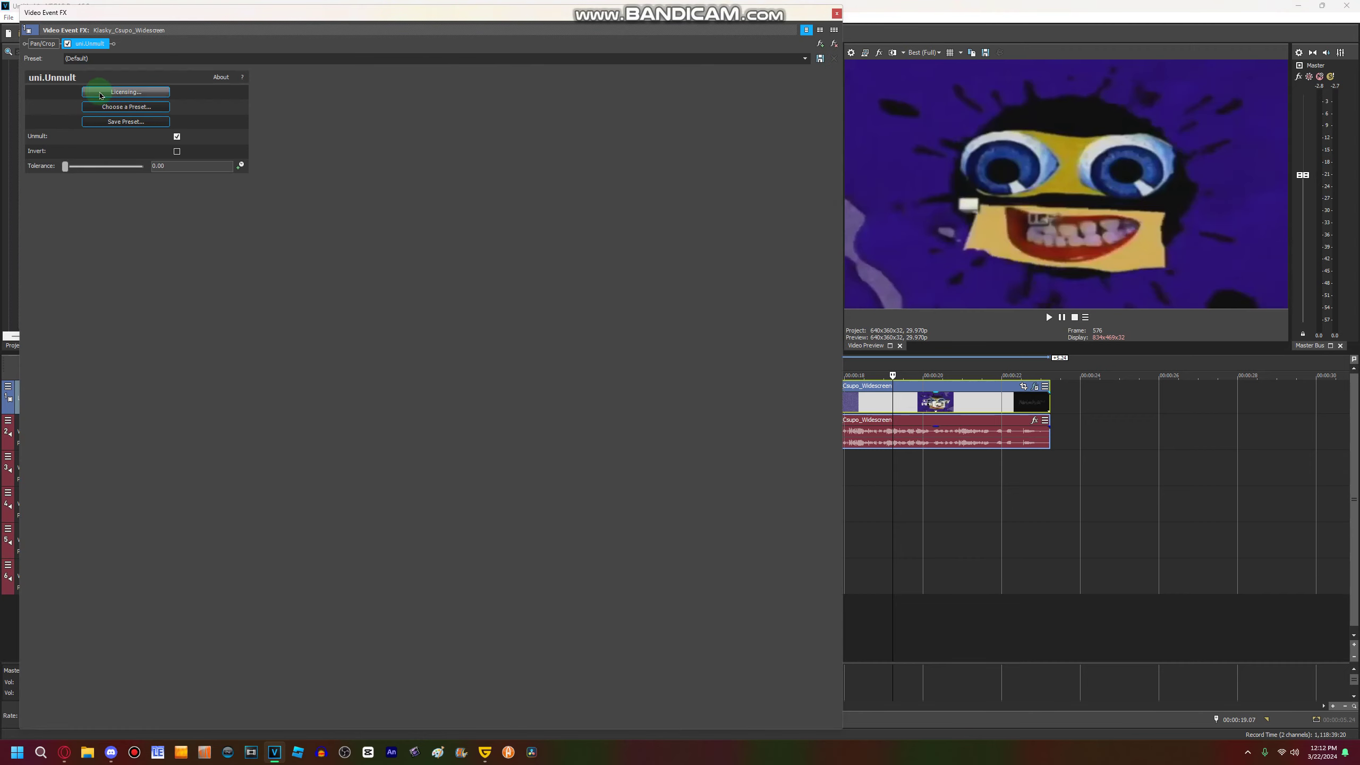
left_click(177, 151)
left_click_drag(65, 166, 92, 166)
left_click_drag(181, 167, 32, 226)
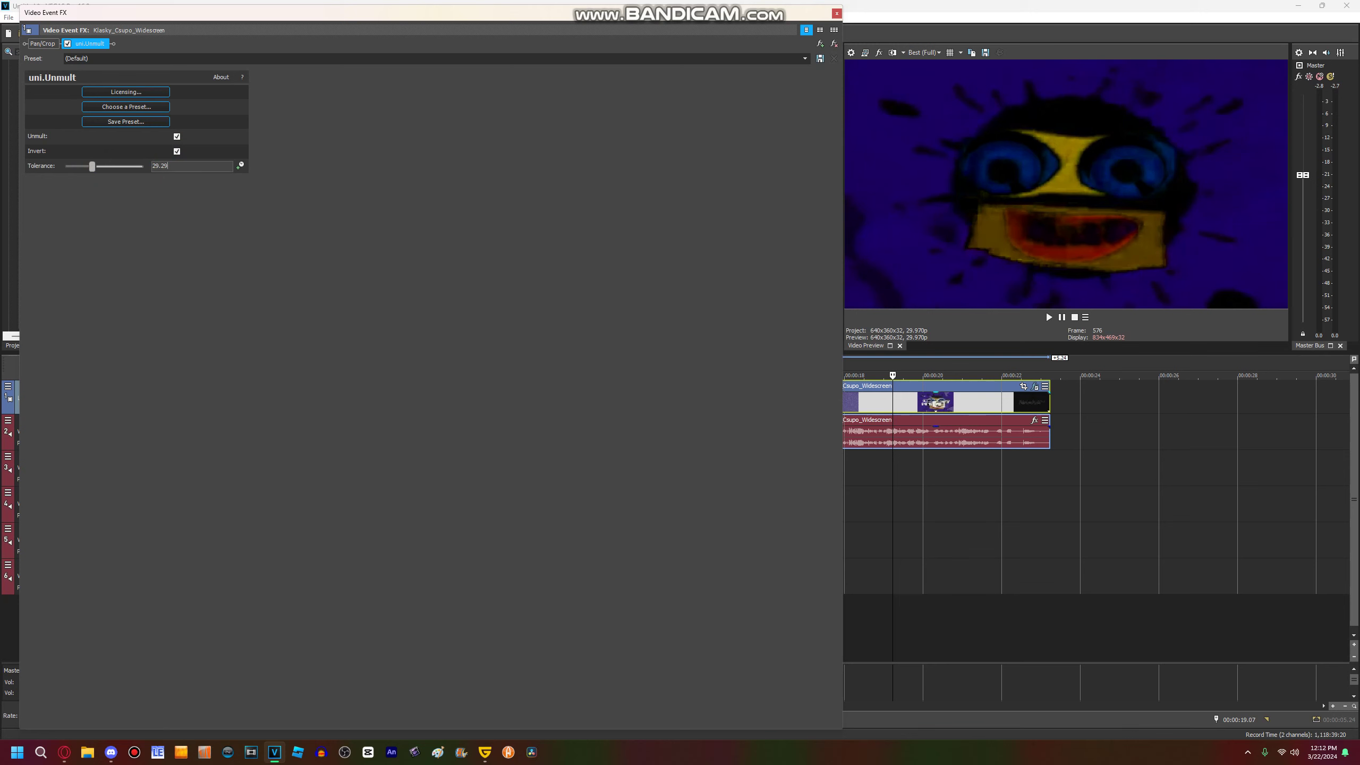
left_click(836, 13)
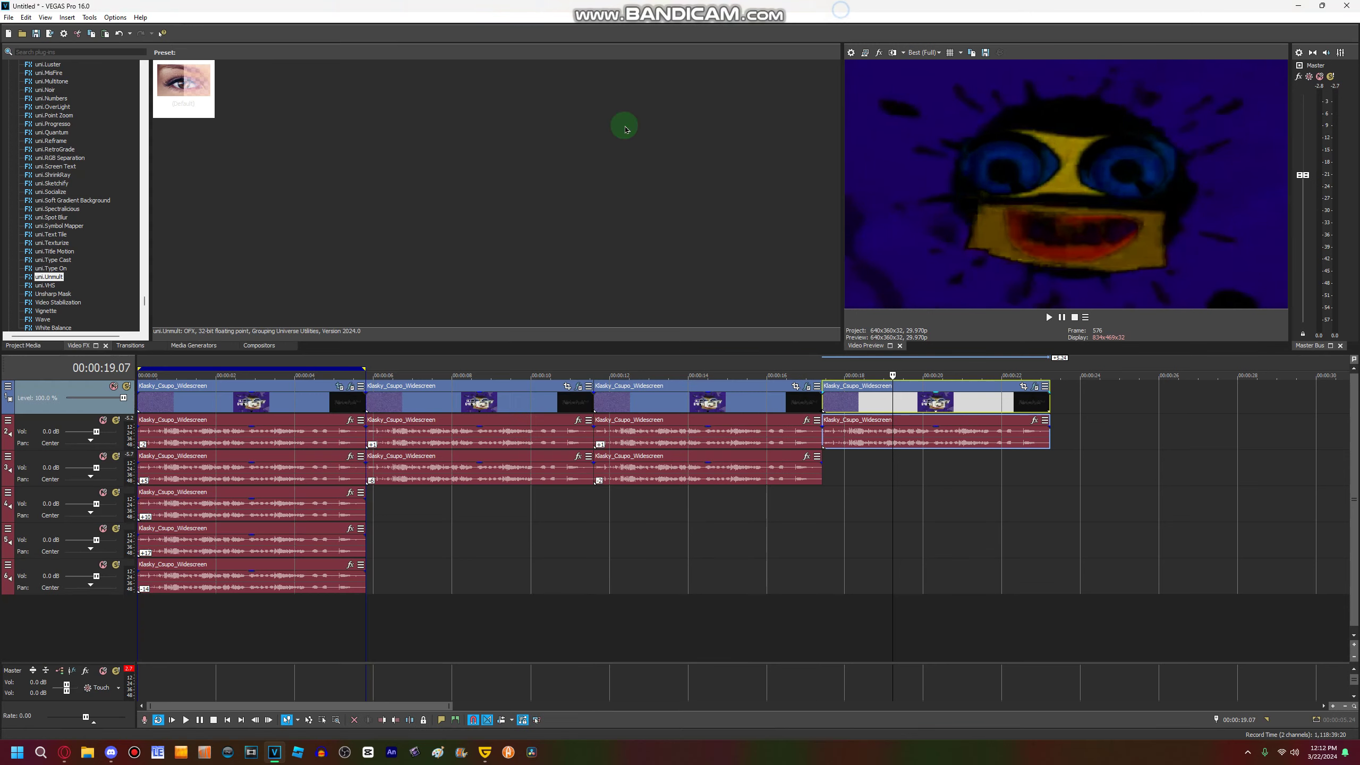
Step: Add HSL Adjust with the default preset to the fourth clip and set Add to hue to 0.292
left_click(47, 321)
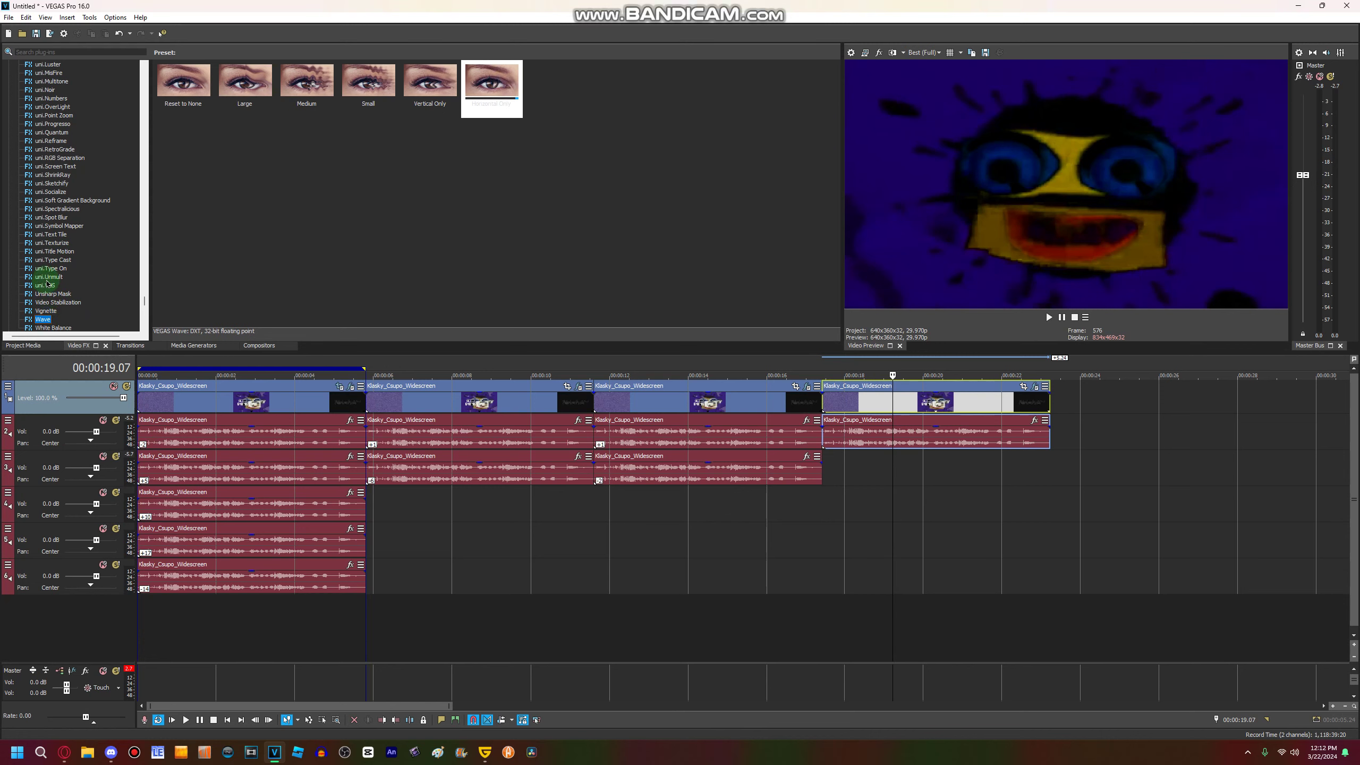
key("h")
key("h")
key("h")
key("h")
key("h")
key("h")
key("h")
key("h")
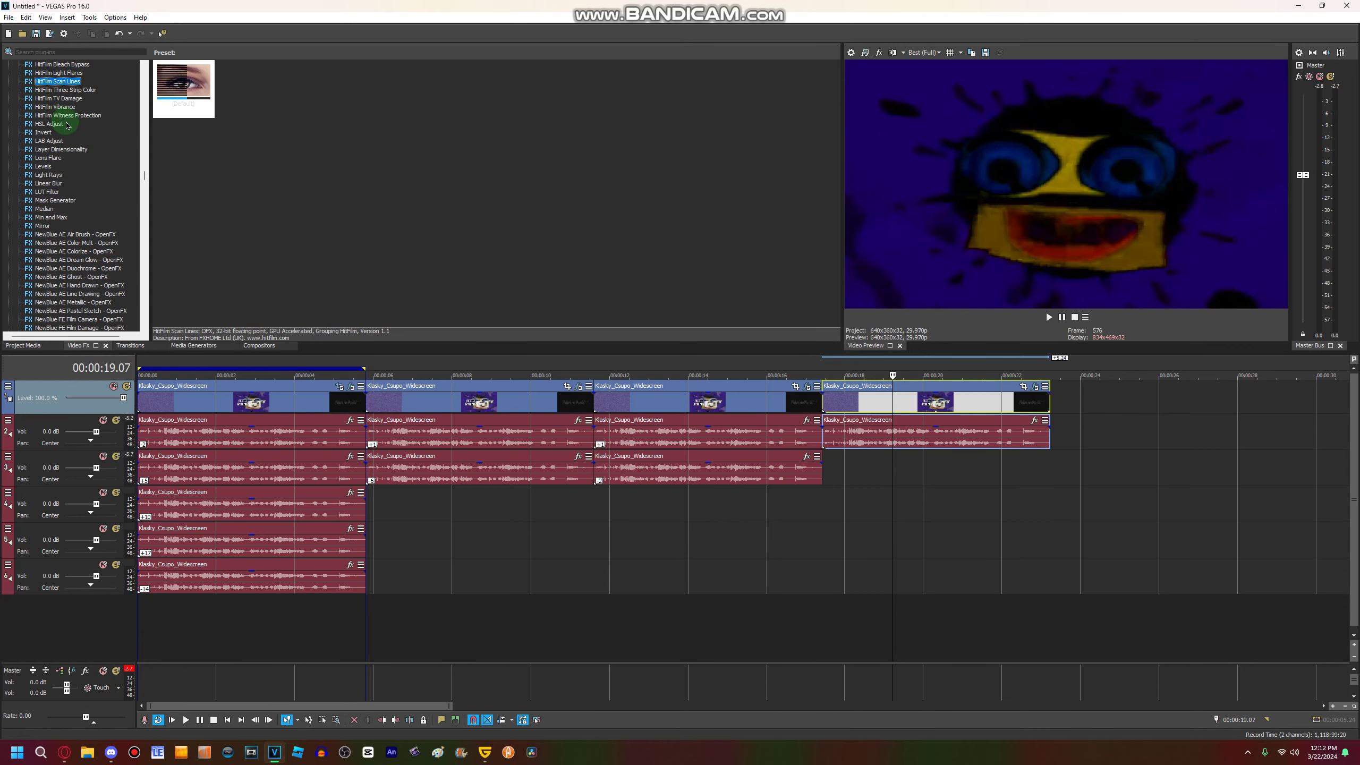
left_click_drag(351, 102, 894, 397)
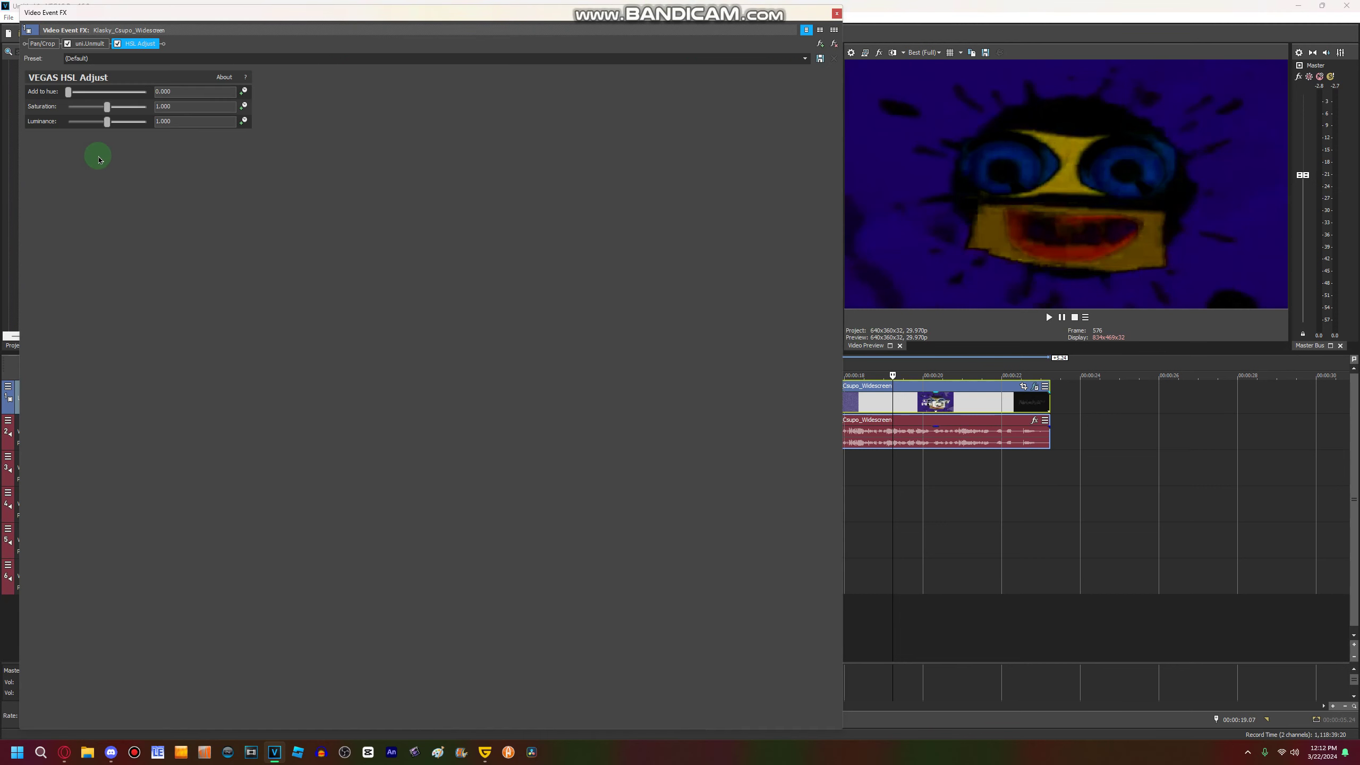
double_click(161, 92)
type("0.292")
key("Return")
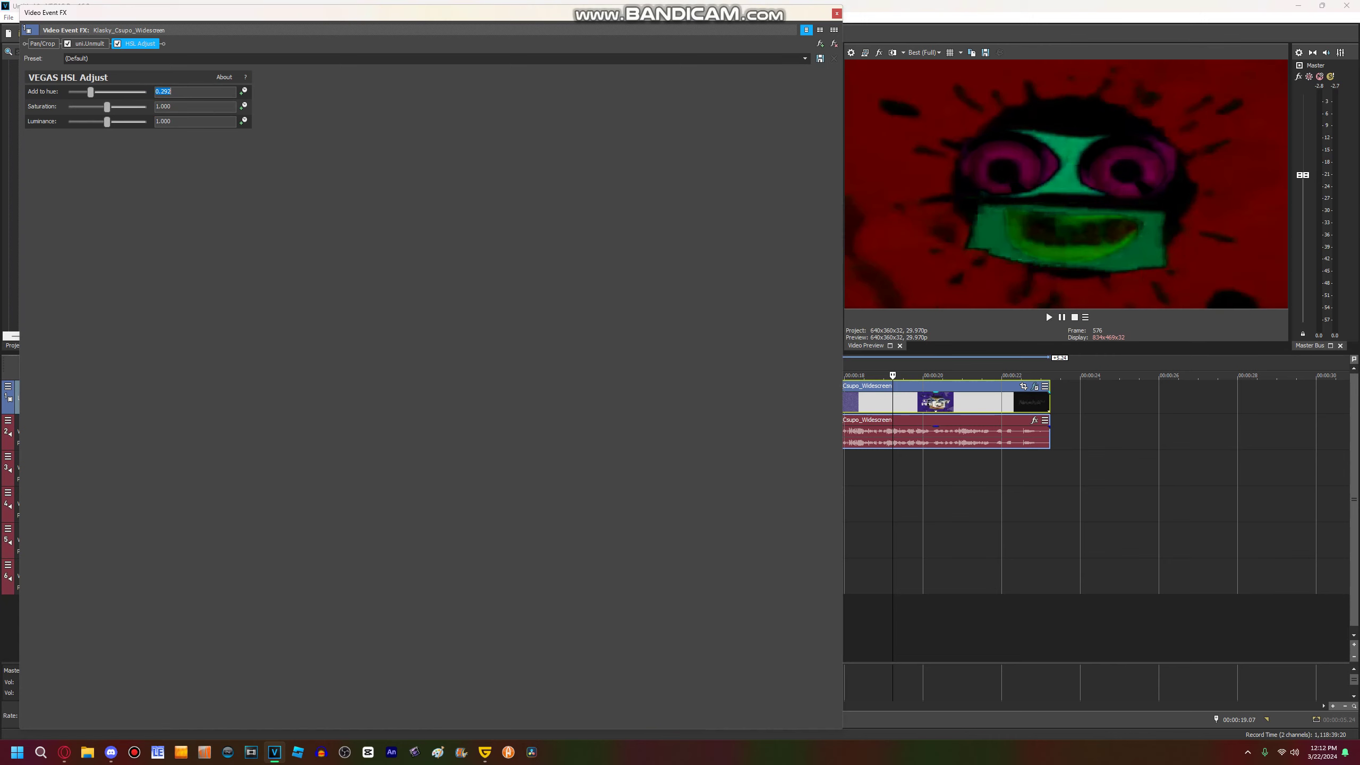
Step: Add Invert with the default preset and LAB Adjust with the Invert Luminosity preset to the fourth clip
left_click(837, 14)
left_click(47, 141)
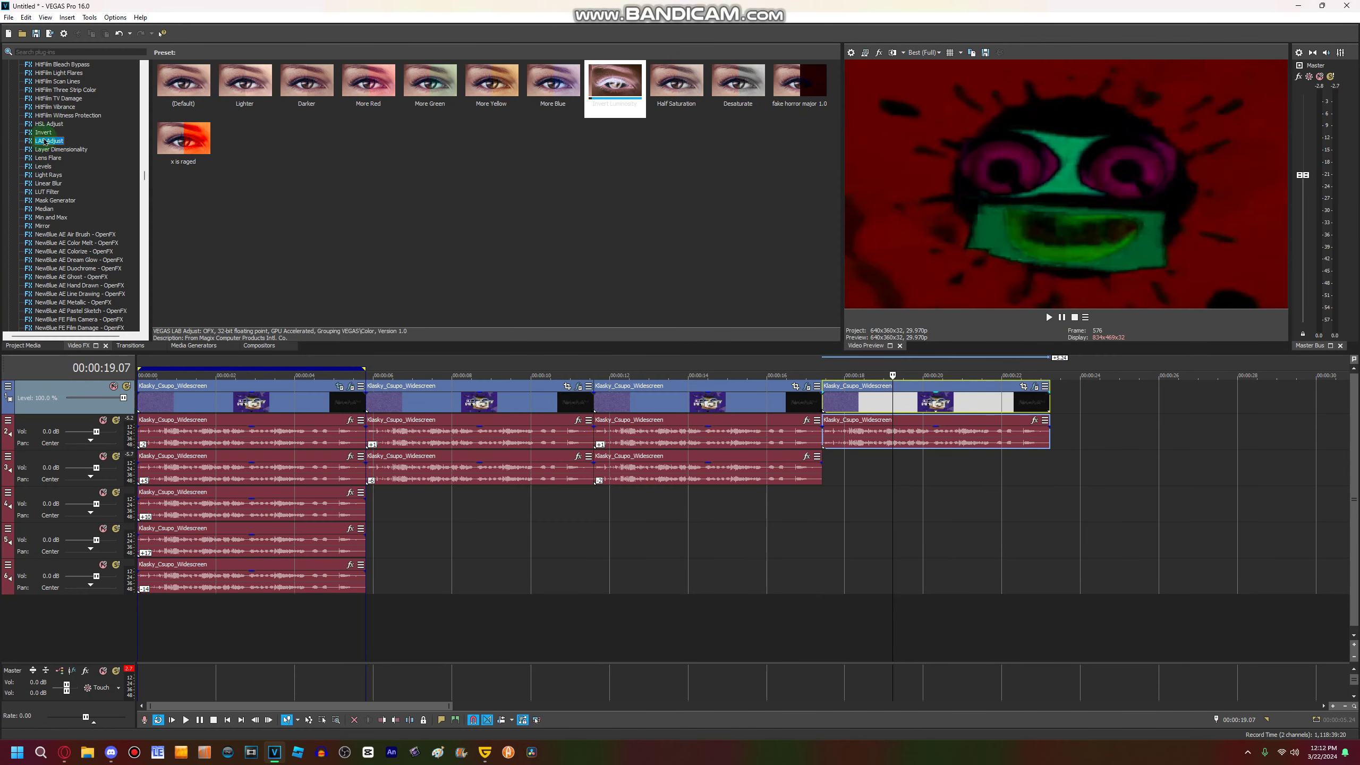
left_click(45, 133)
left_click_drag(183, 81, 988, 402)
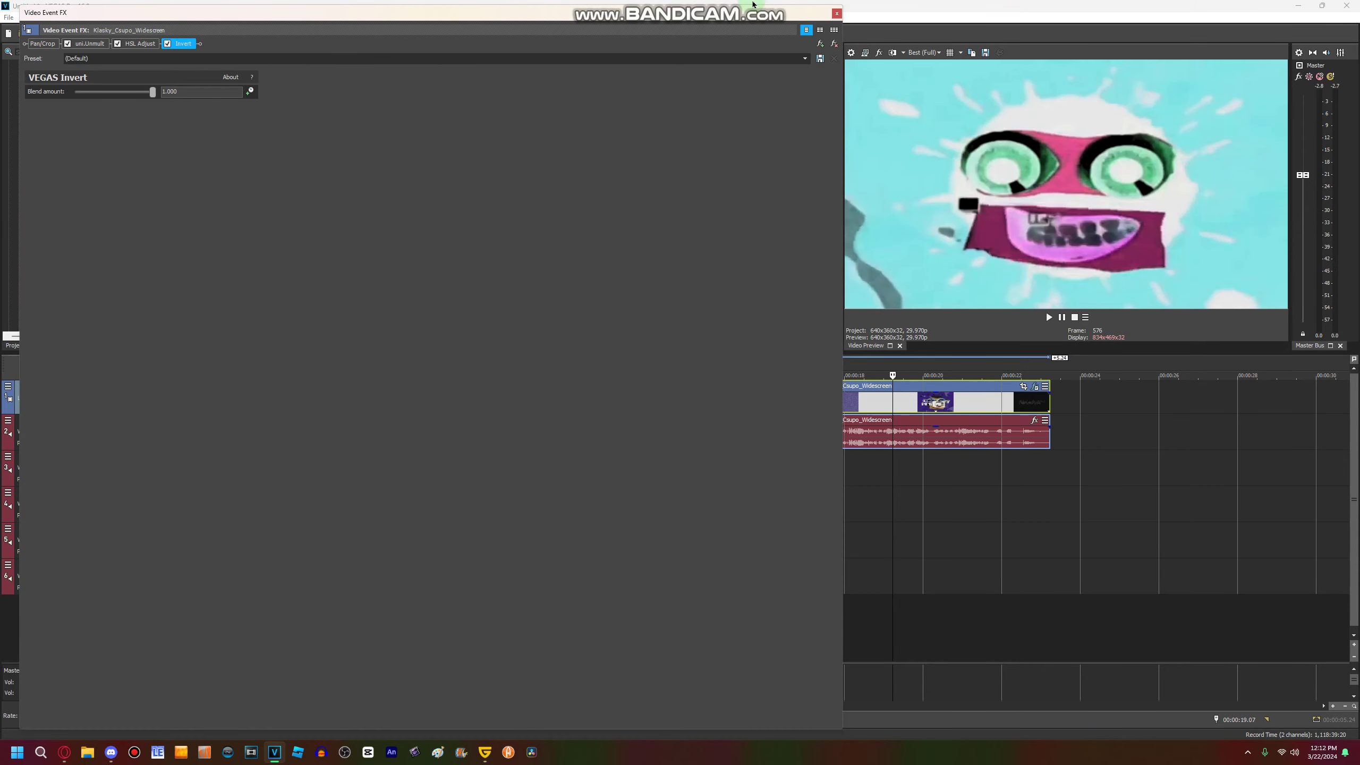
left_click(837, 14)
left_click(75, 140)
left_click_drag(614, 80, 900, 402)
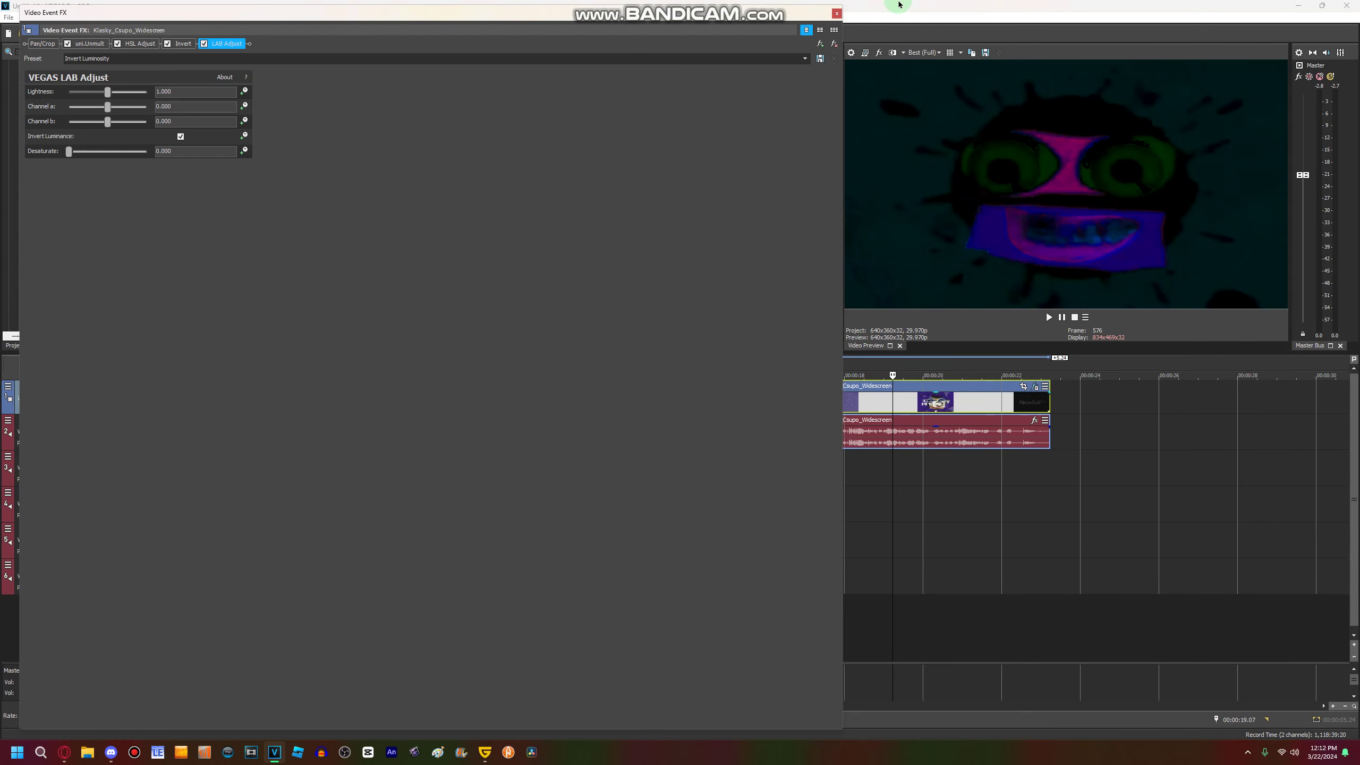
left_click(837, 14)
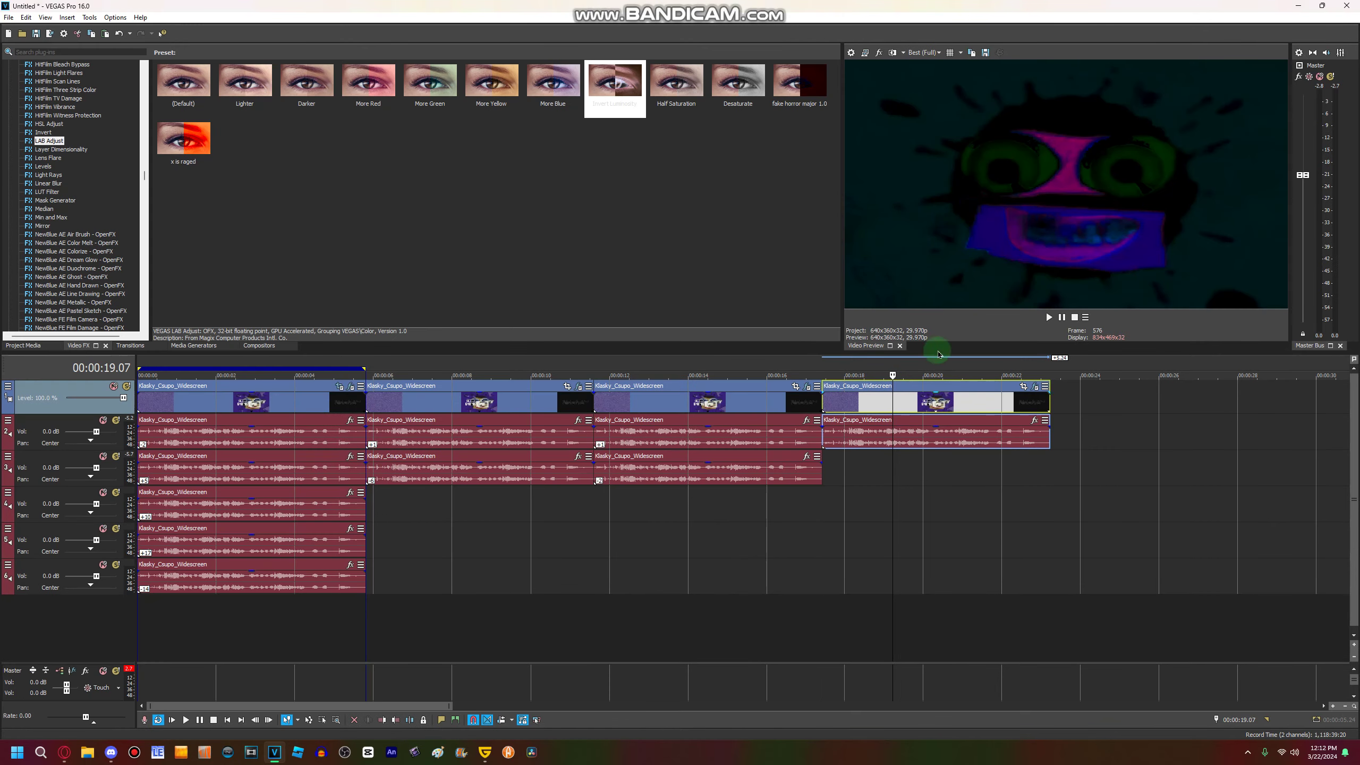
Step: Flip the fourth clip vertically in its Event Pan/Crop settings
left_click(1024, 387)
right_click(642, 339)
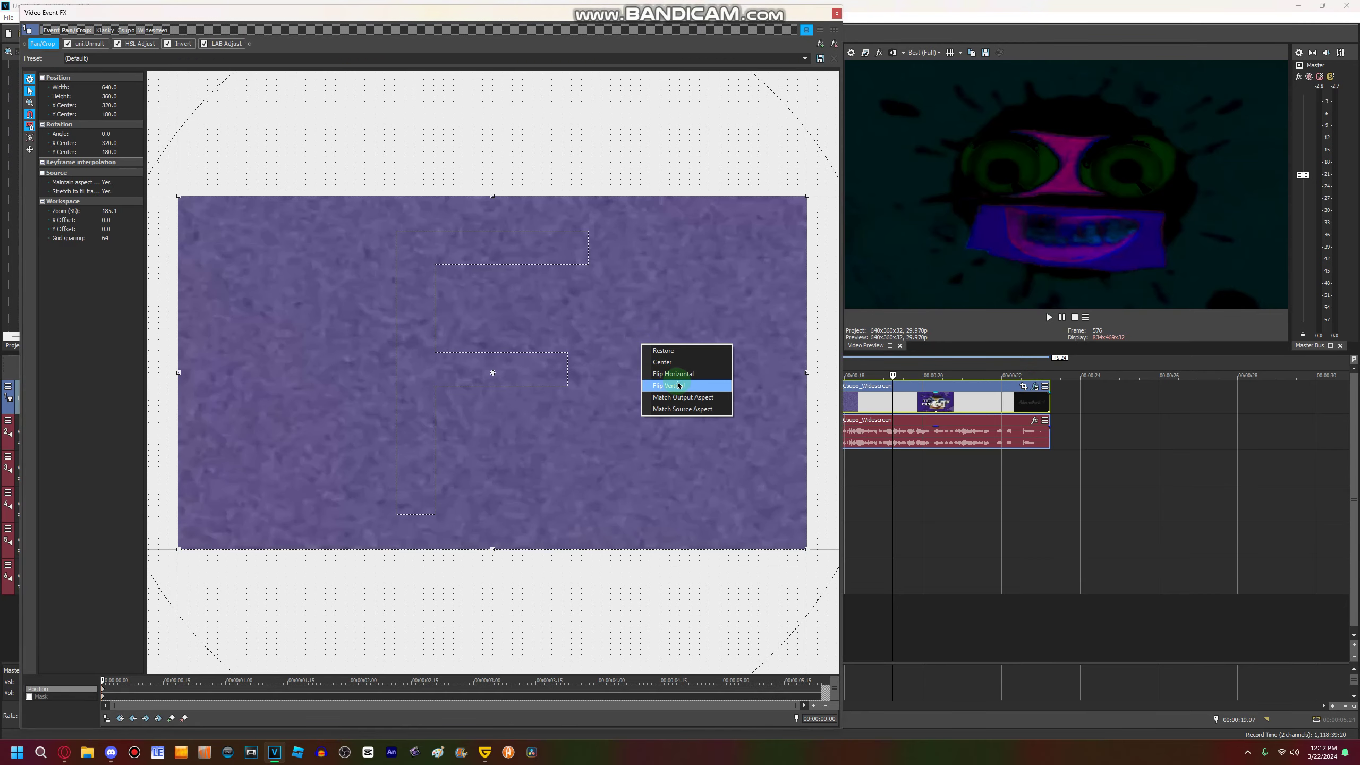
left_click(666, 385)
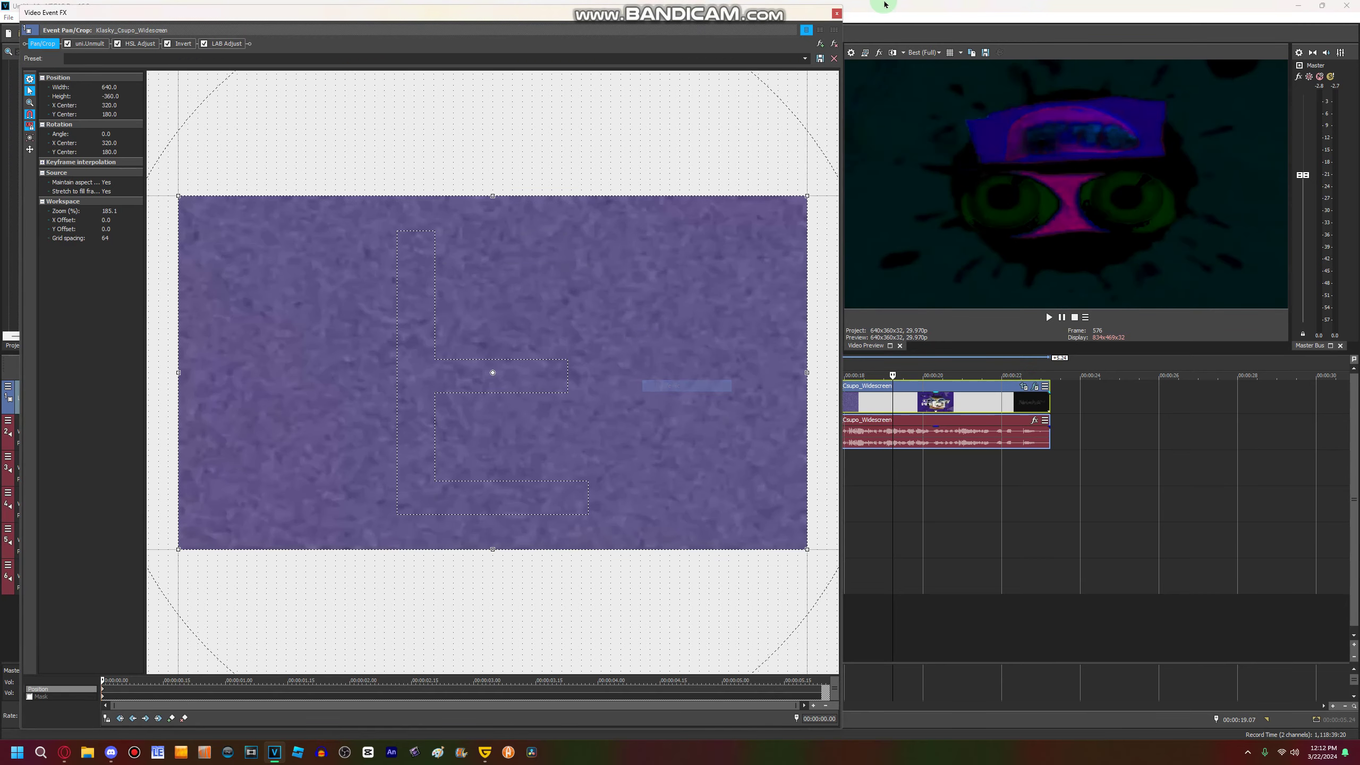
left_click(836, 14)
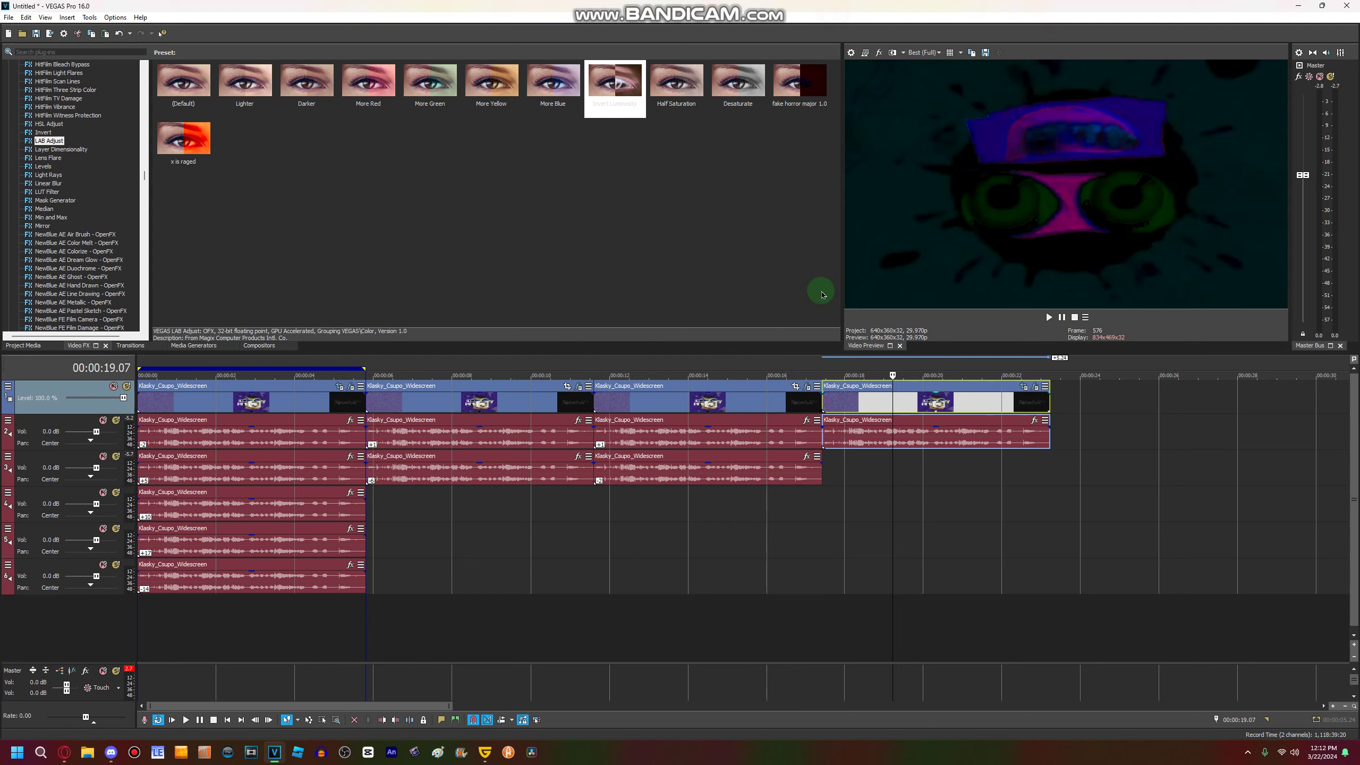
Step: Copy the third clip's lower audio event and paste it under the fourth clip at 00:00:17.13
left_click(725, 470)
left_click(821, 476)
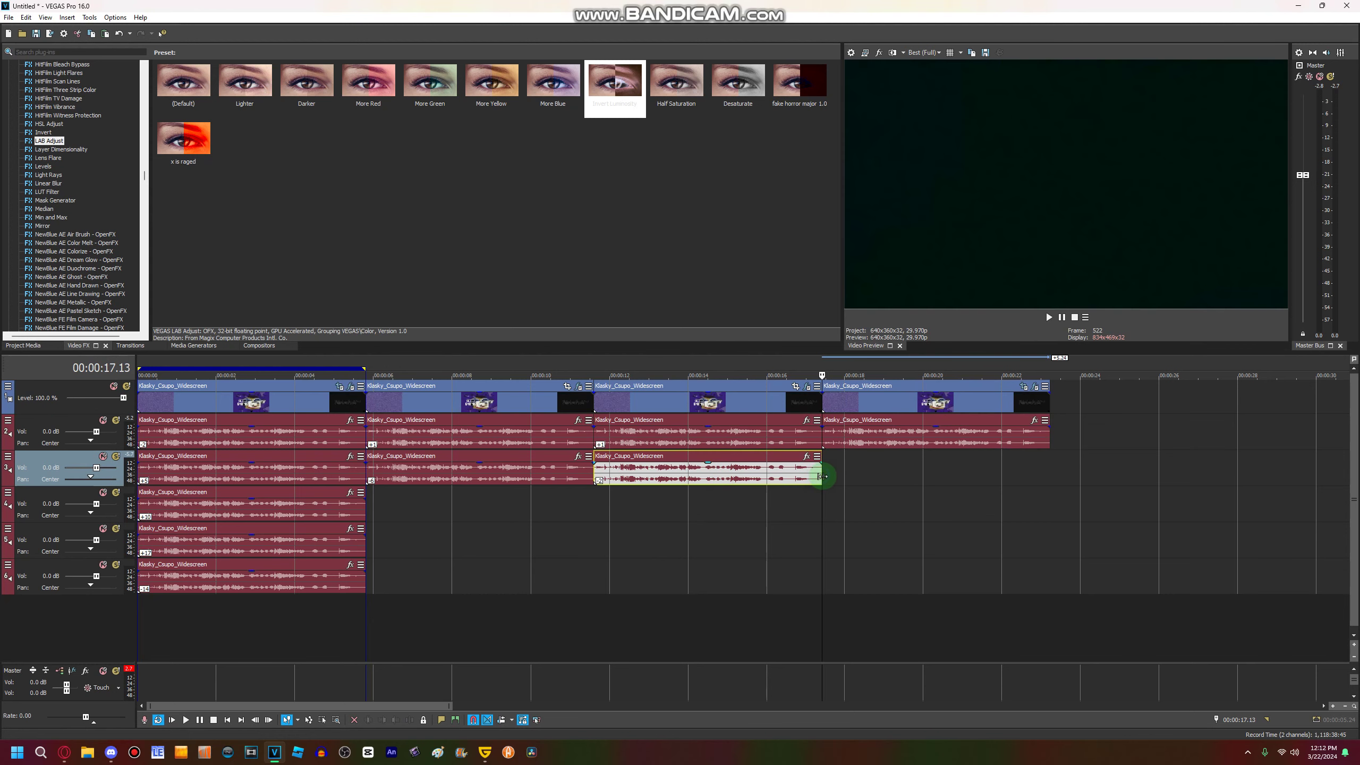
key("ctrl+v")
left_click(835, 474)
key("space")
key("space")
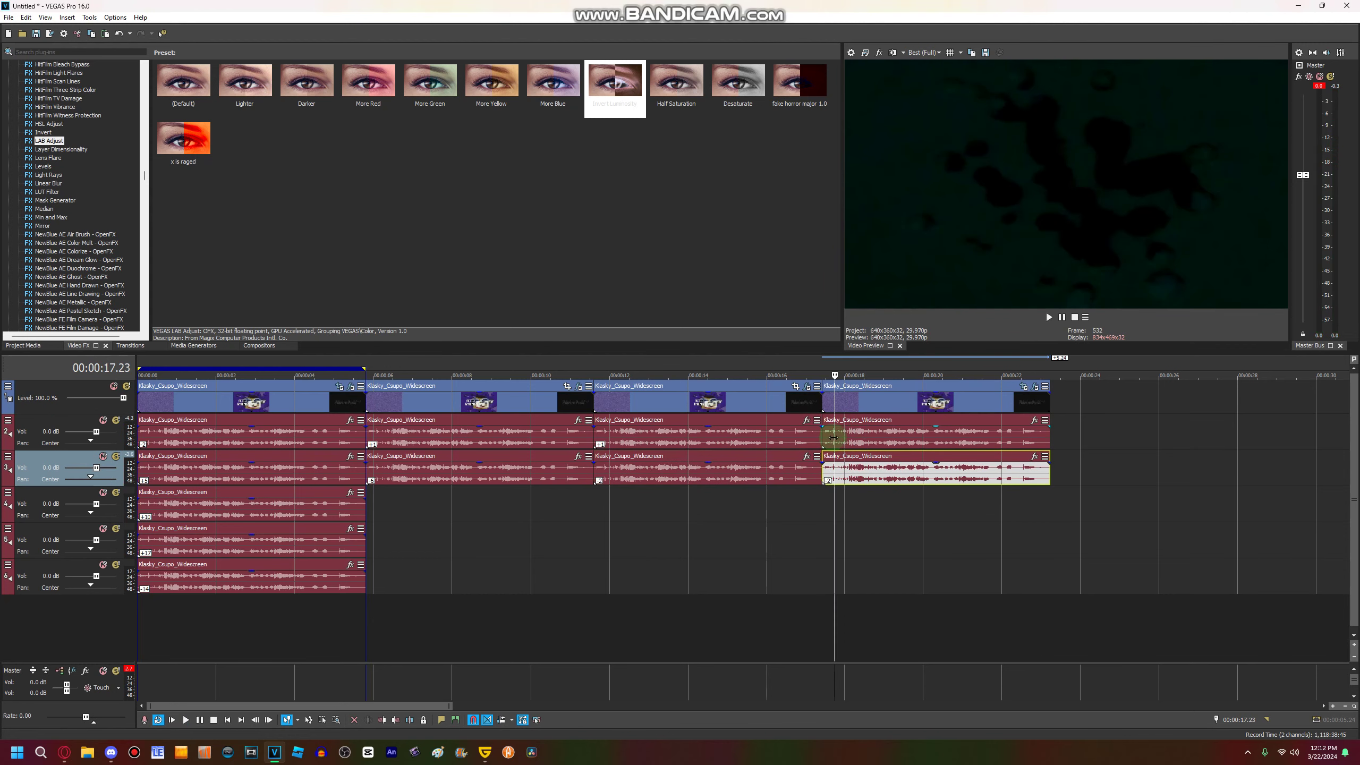
Step: Set the fourth clip's upper audio event to the élastique Efficient method with a pitch change of 0.5, and play it back
left_click(855, 435)
right_click(856, 435)
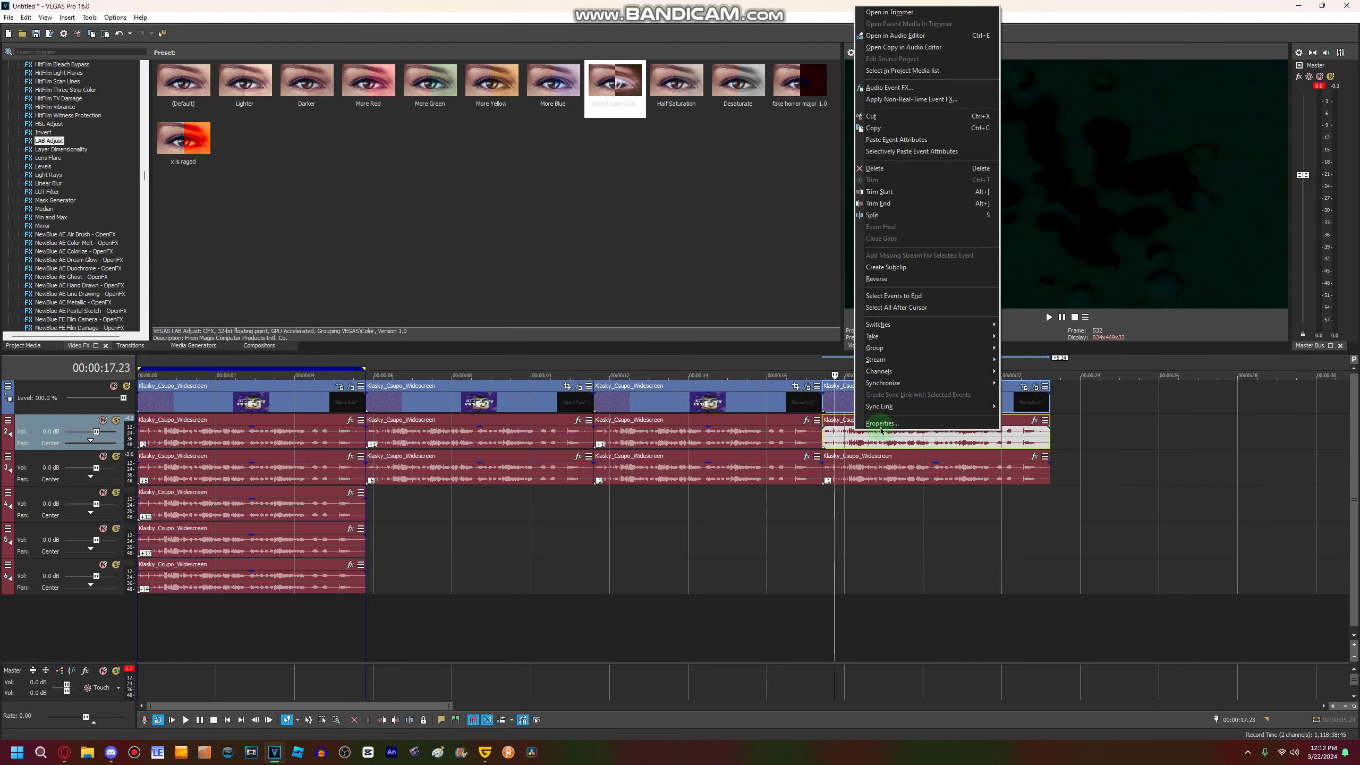
left_click(878, 424)
left_click(742, 285)
left_click(743, 301)
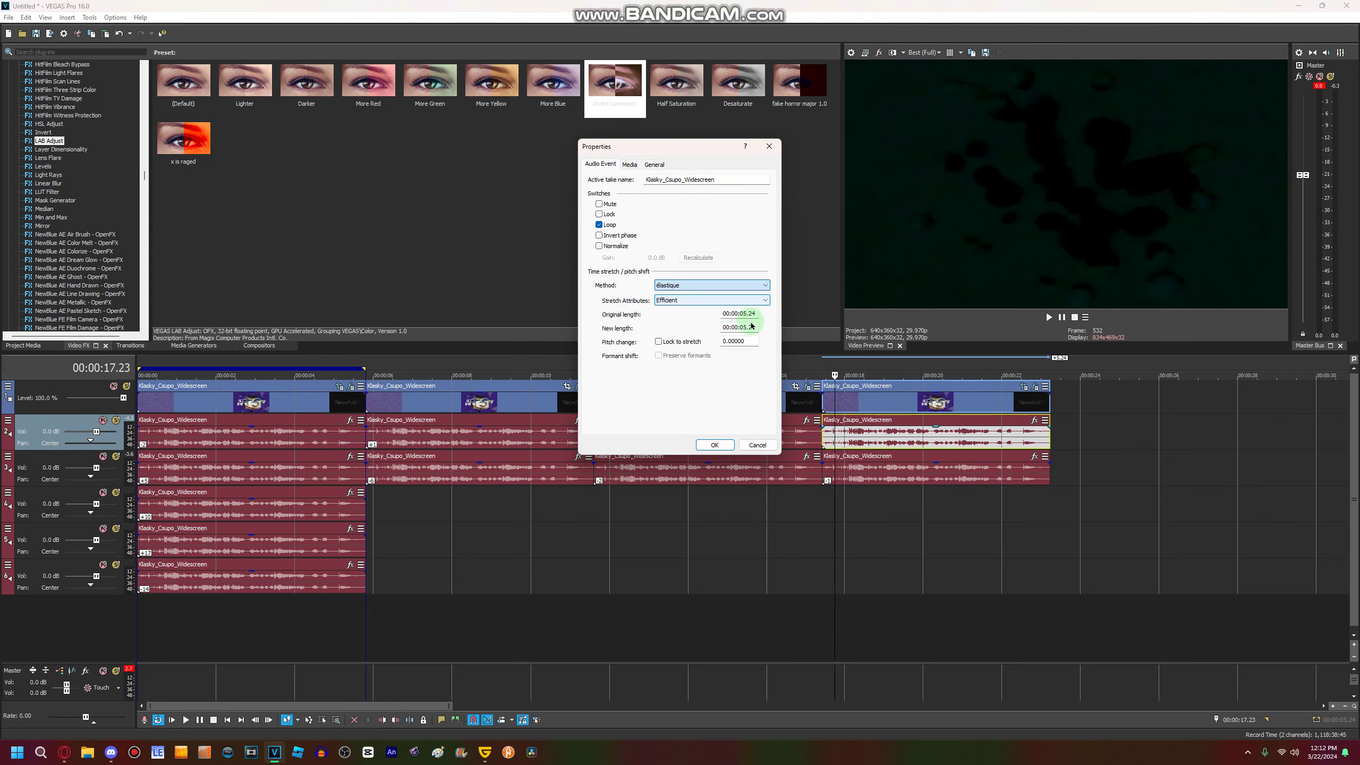
left_click(753, 341)
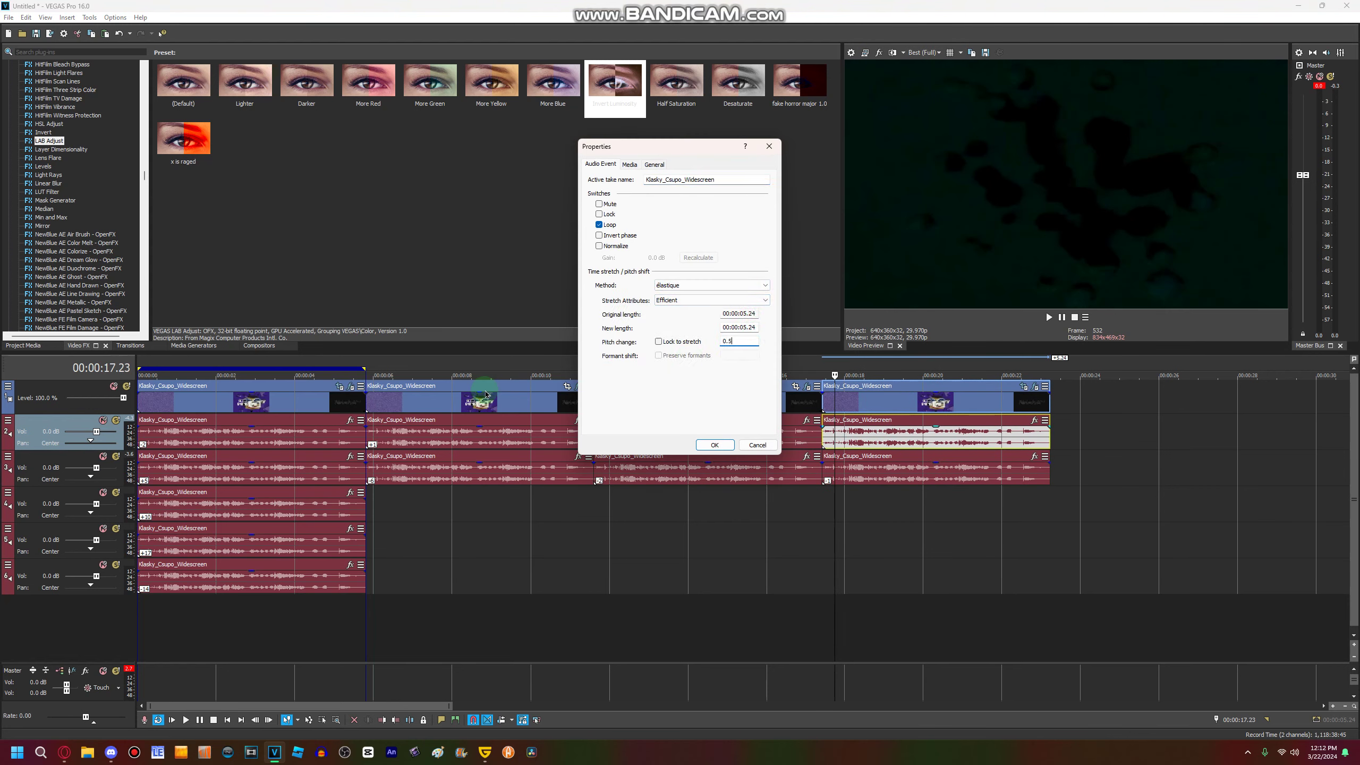
key("Return")
left_click(1048, 317)
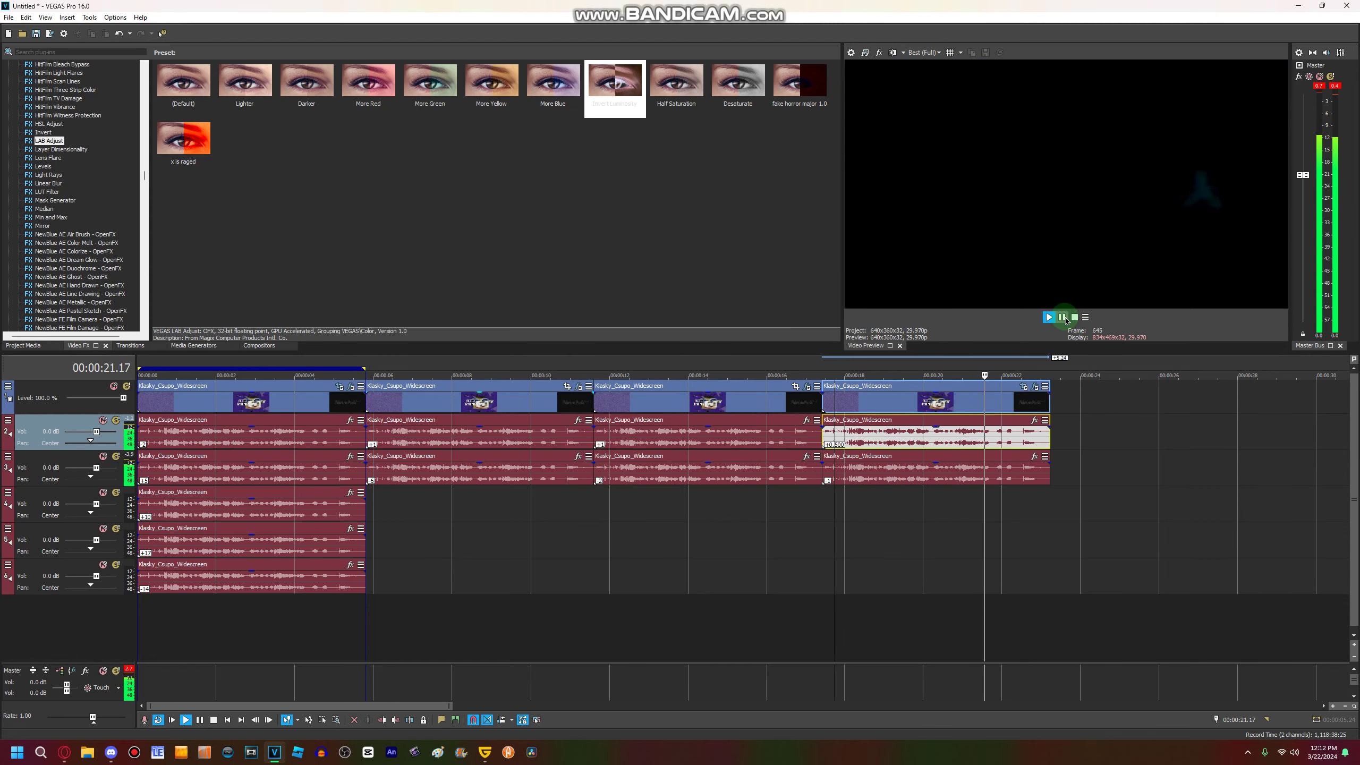
left_click(1066, 320)
left_click(931, 407)
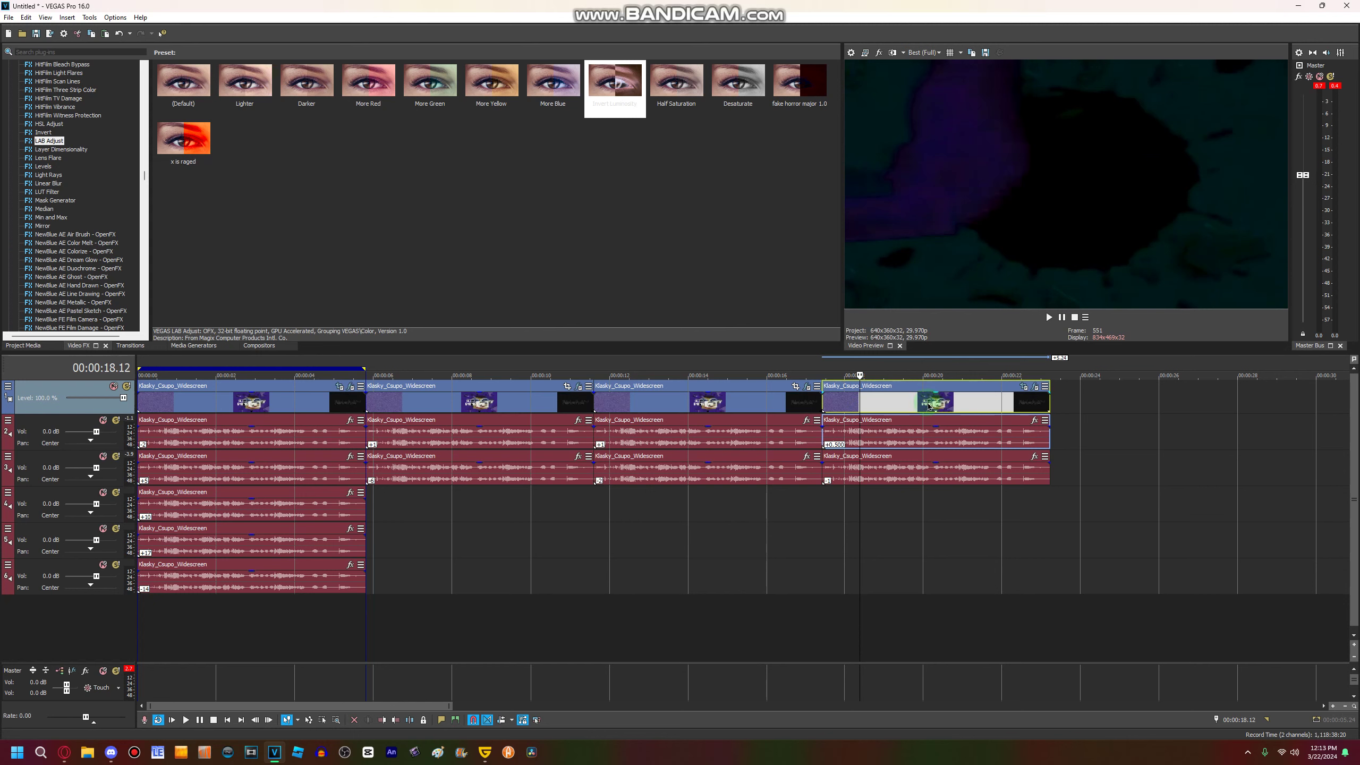
left_click(907, 407)
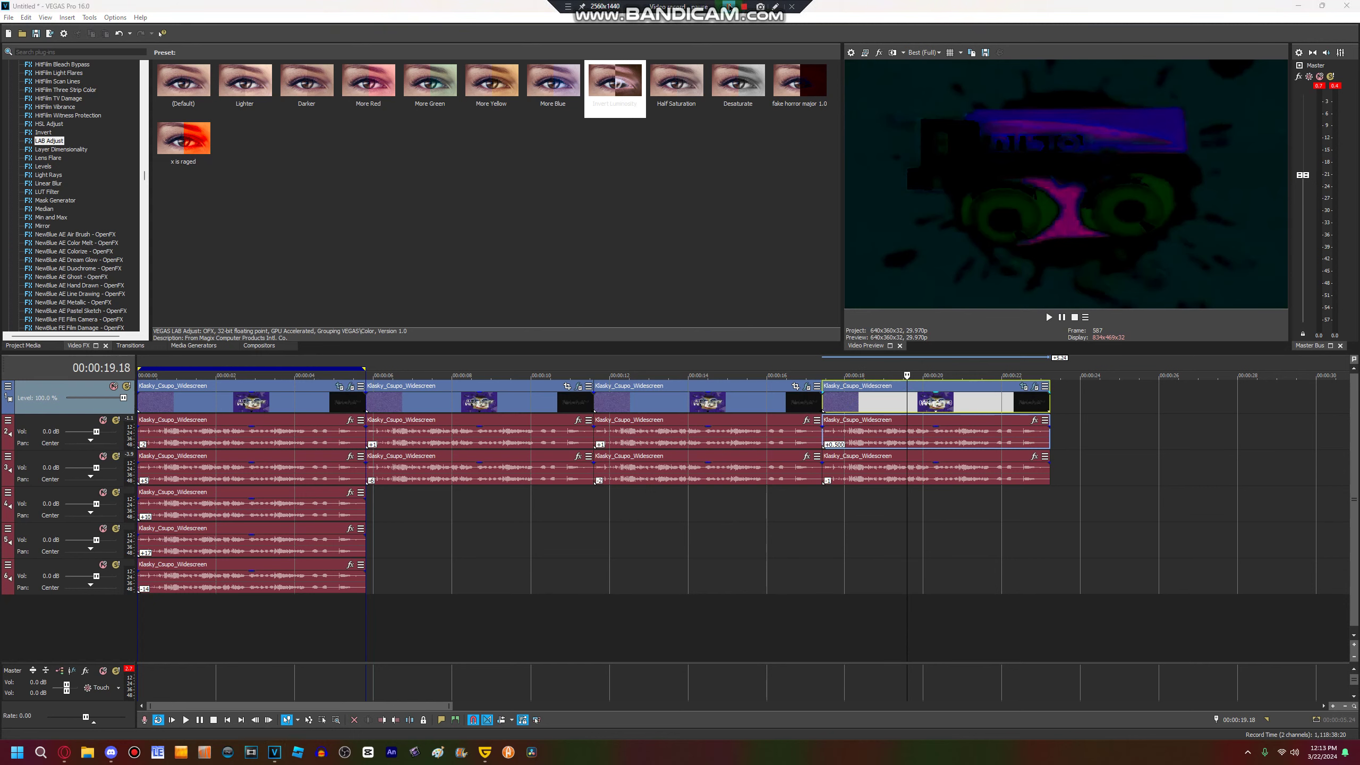
left_click(730, 6)
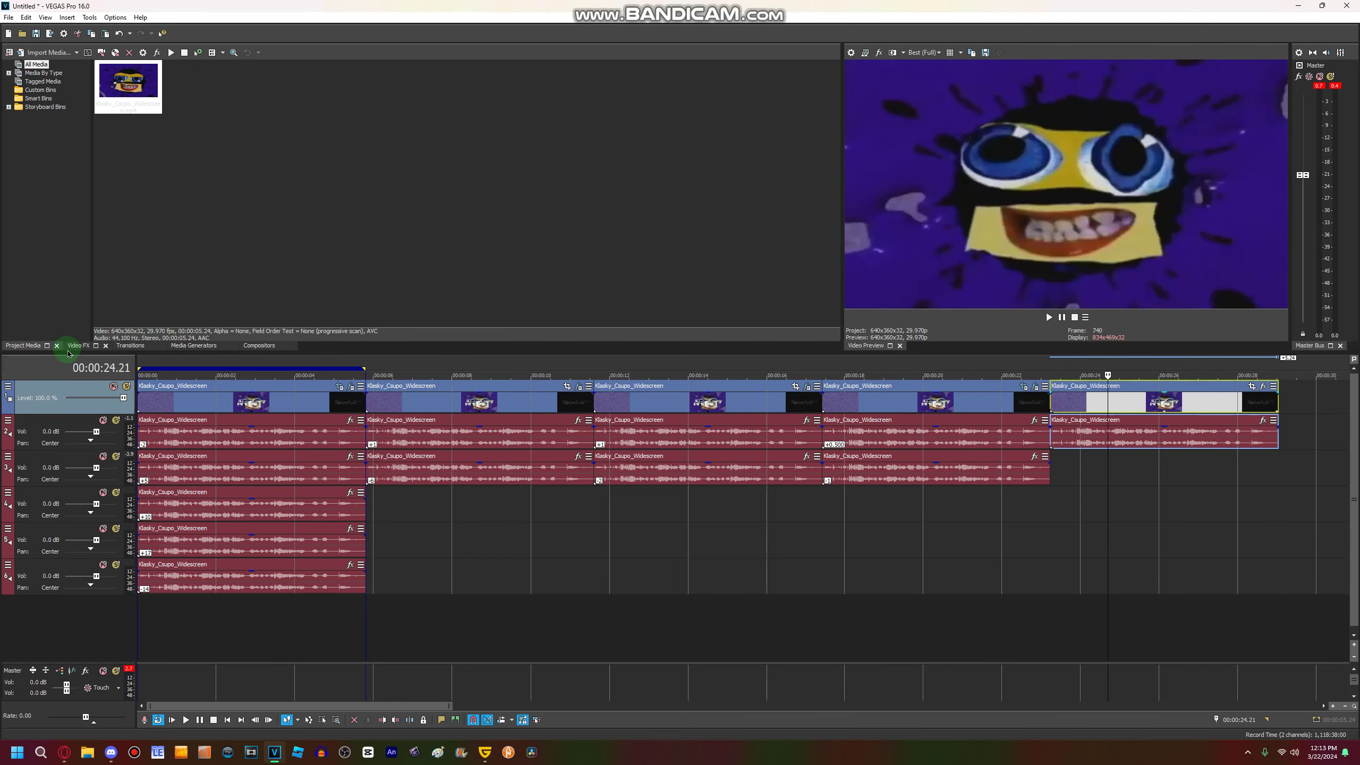
Step: Apply Gaussian Blur with the Extreme Blur preset to the fifth clip, set both ranges to 1.0000 and exclude the red channel
left_click(78, 345)
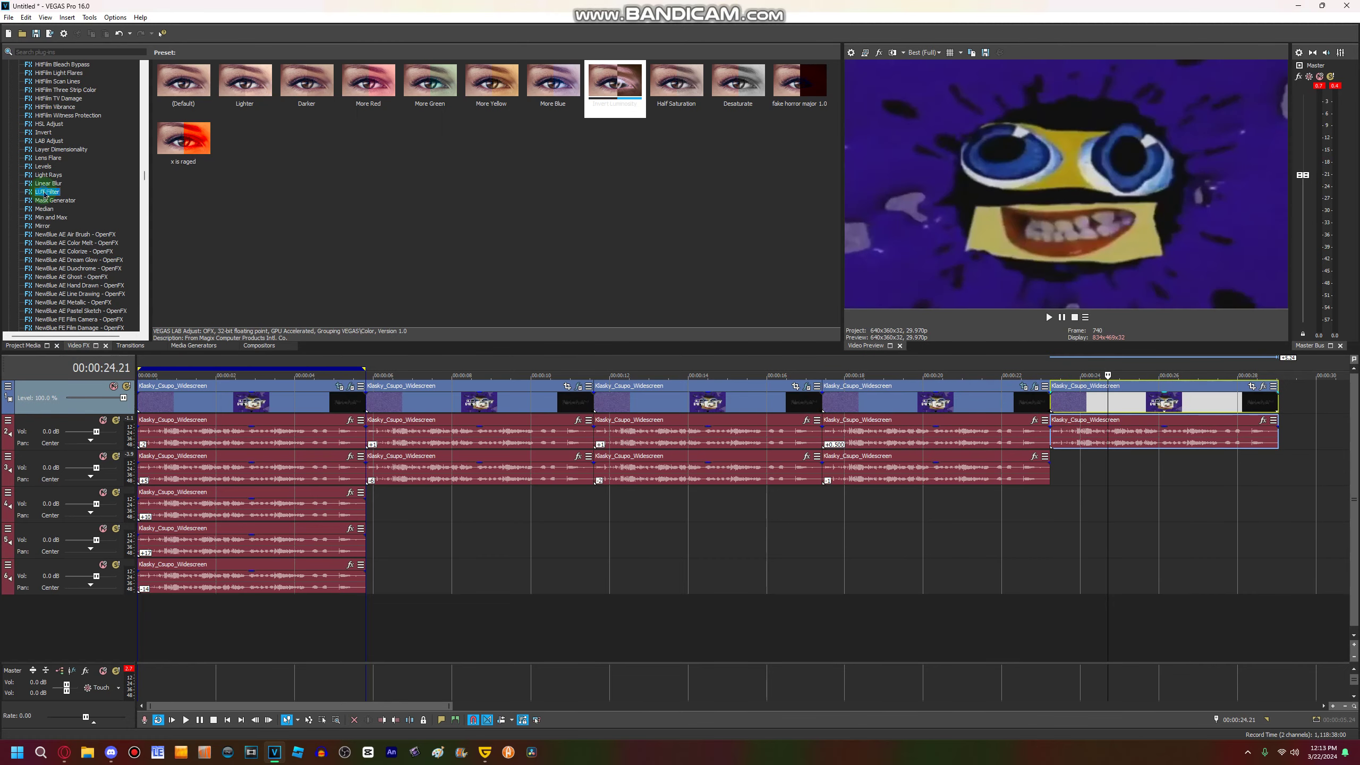
scroll(64, 115, "up", 3)
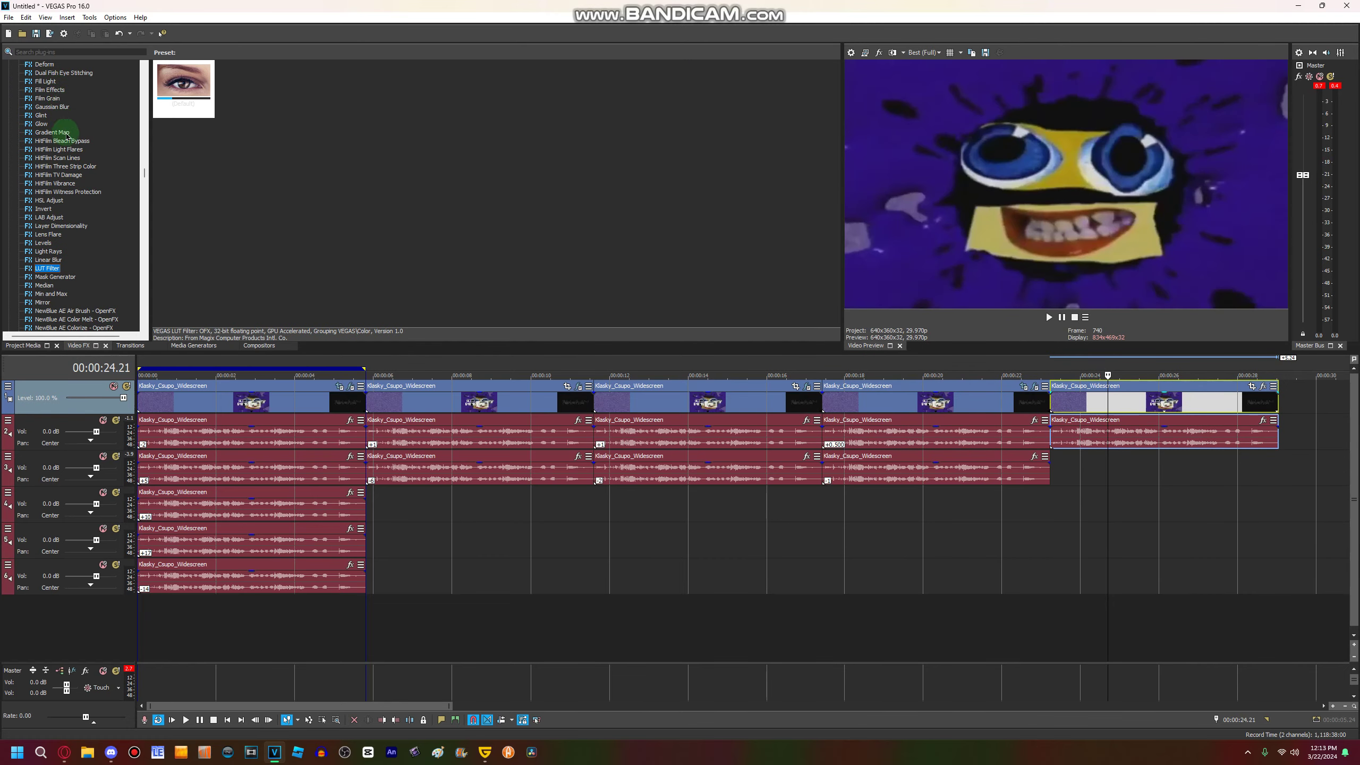
left_click(55, 109)
left_click_drag(368, 80, 1195, 400)
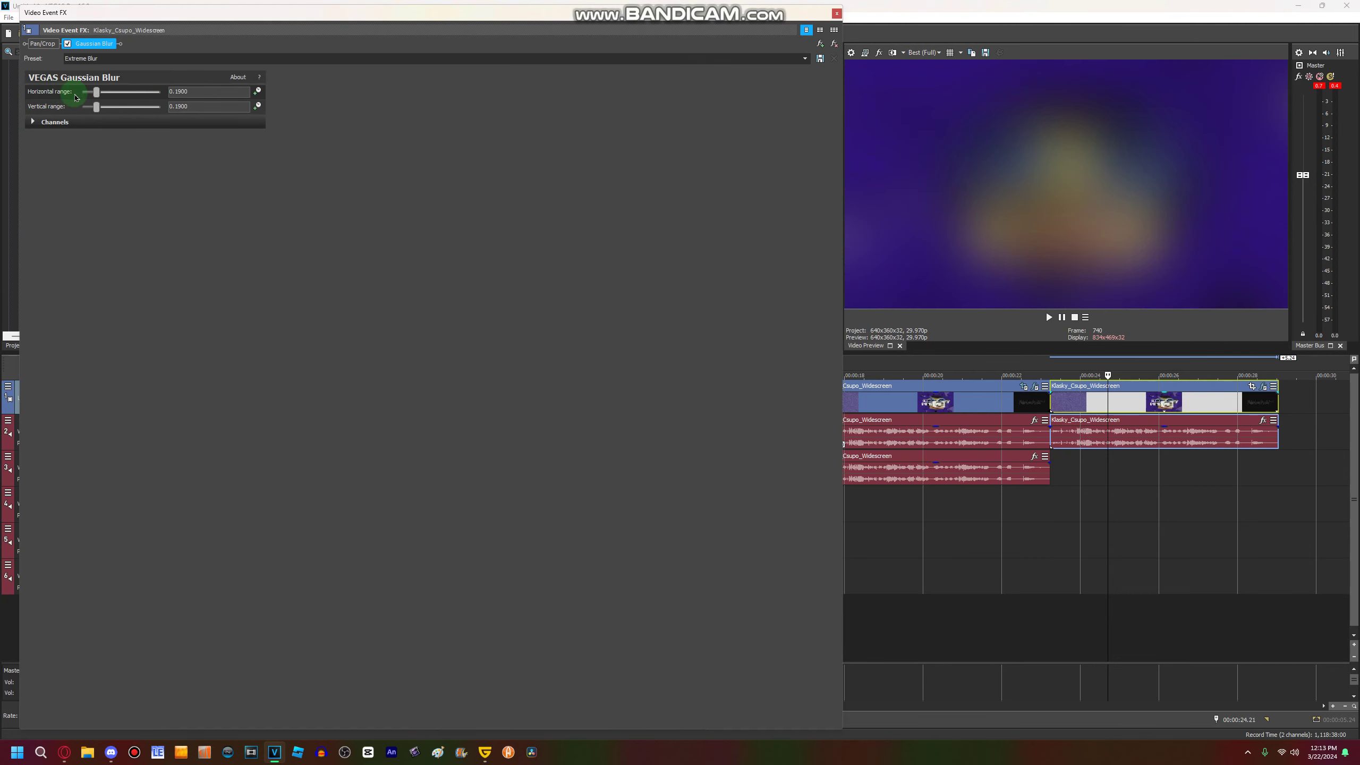
left_click_drag(96, 94, 330, 88)
left_click_drag(97, 108, 399, 106)
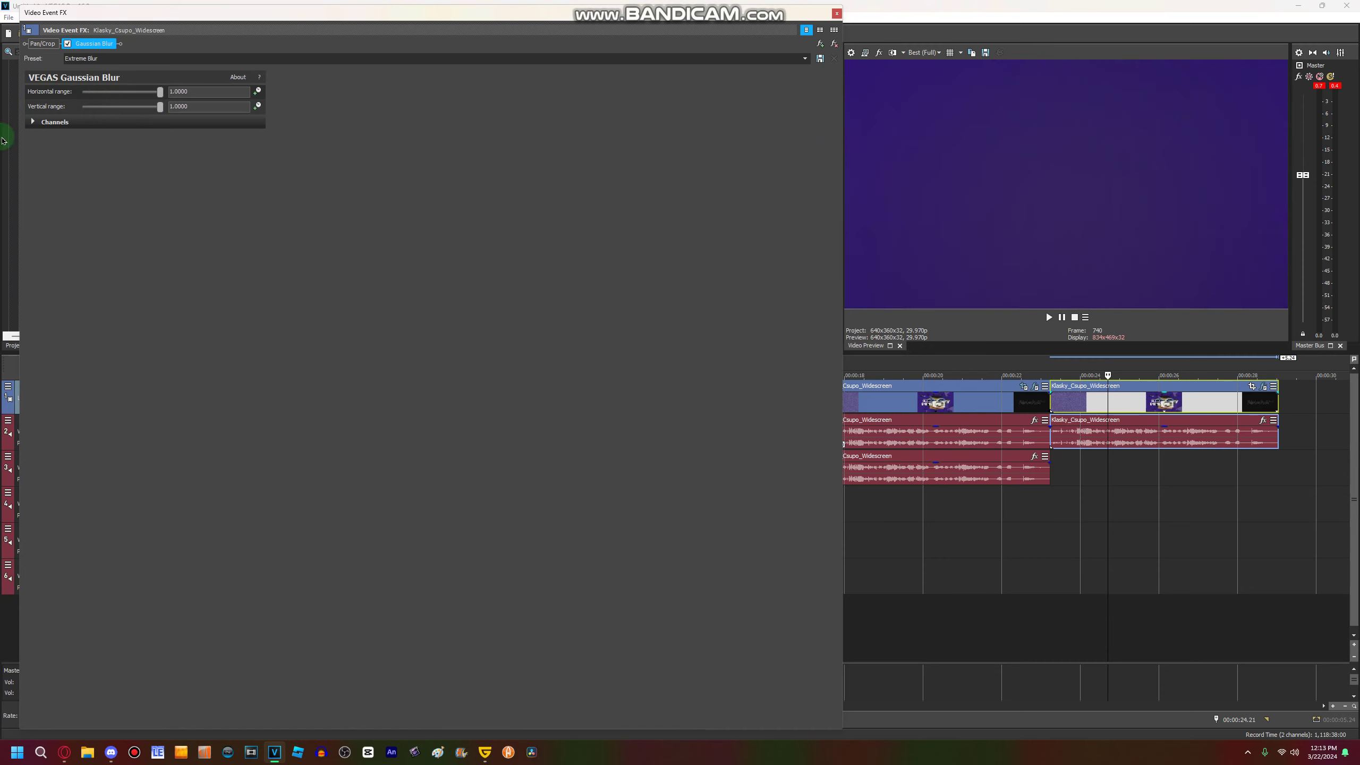
left_click(31, 133)
left_click(193, 137)
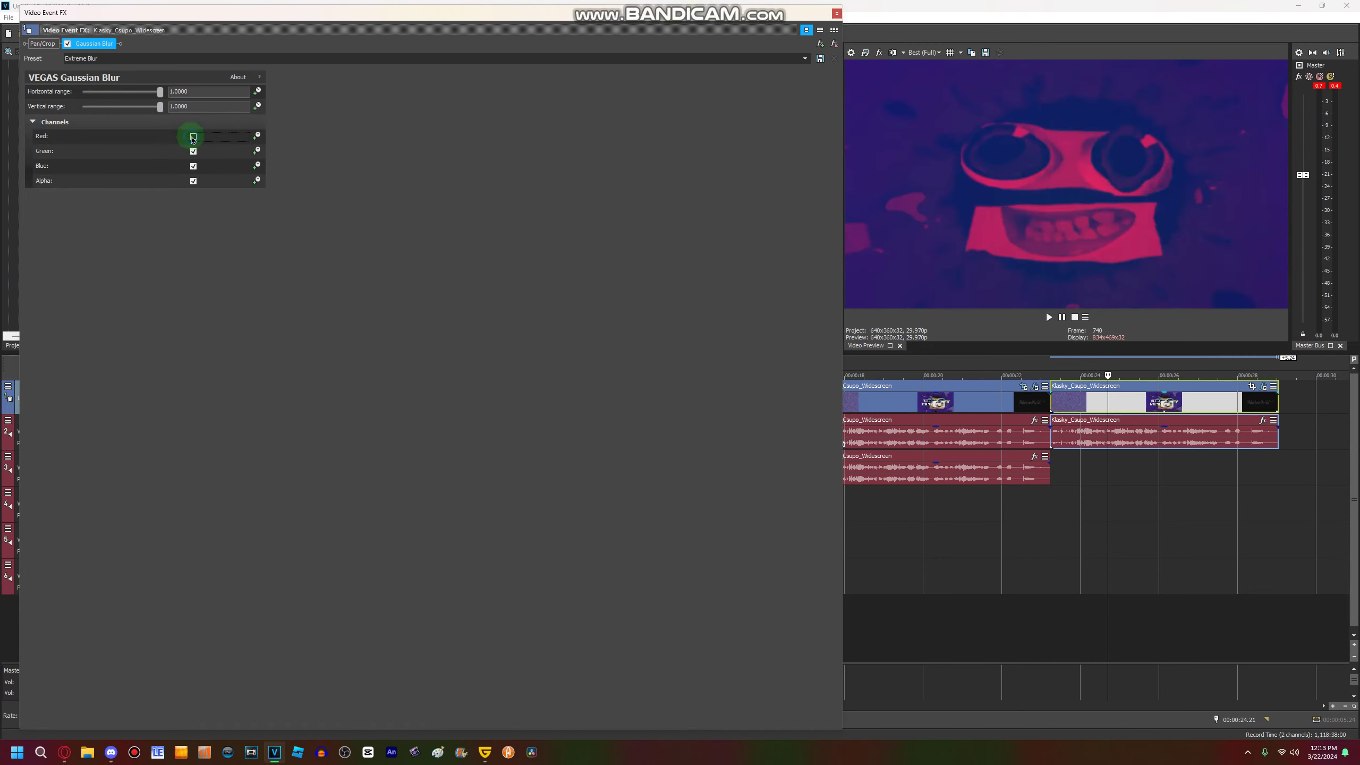
left_click(836, 12)
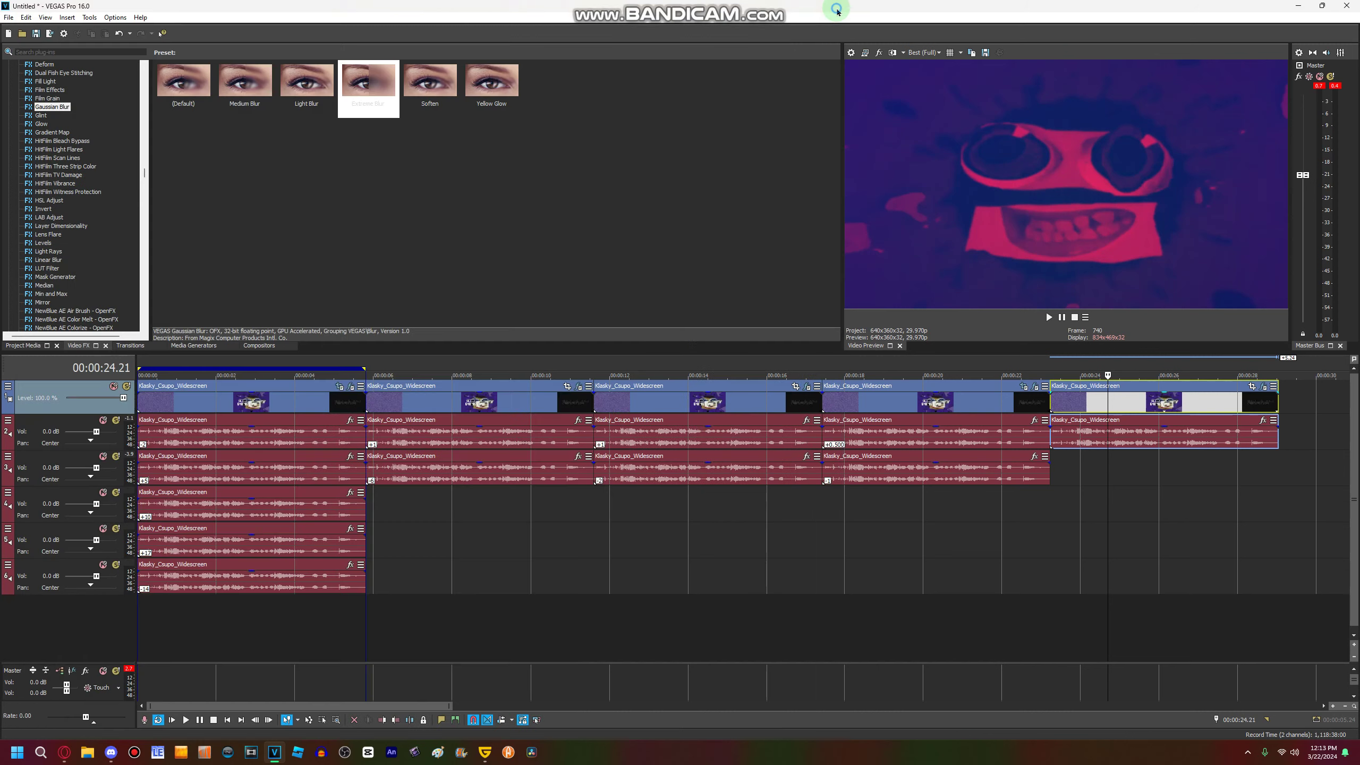
Step: Add HSL Adjust with the Invert Color preset to the fifth clip and lower its Add to hue value
left_click_drag(306, 86, 1187, 406)
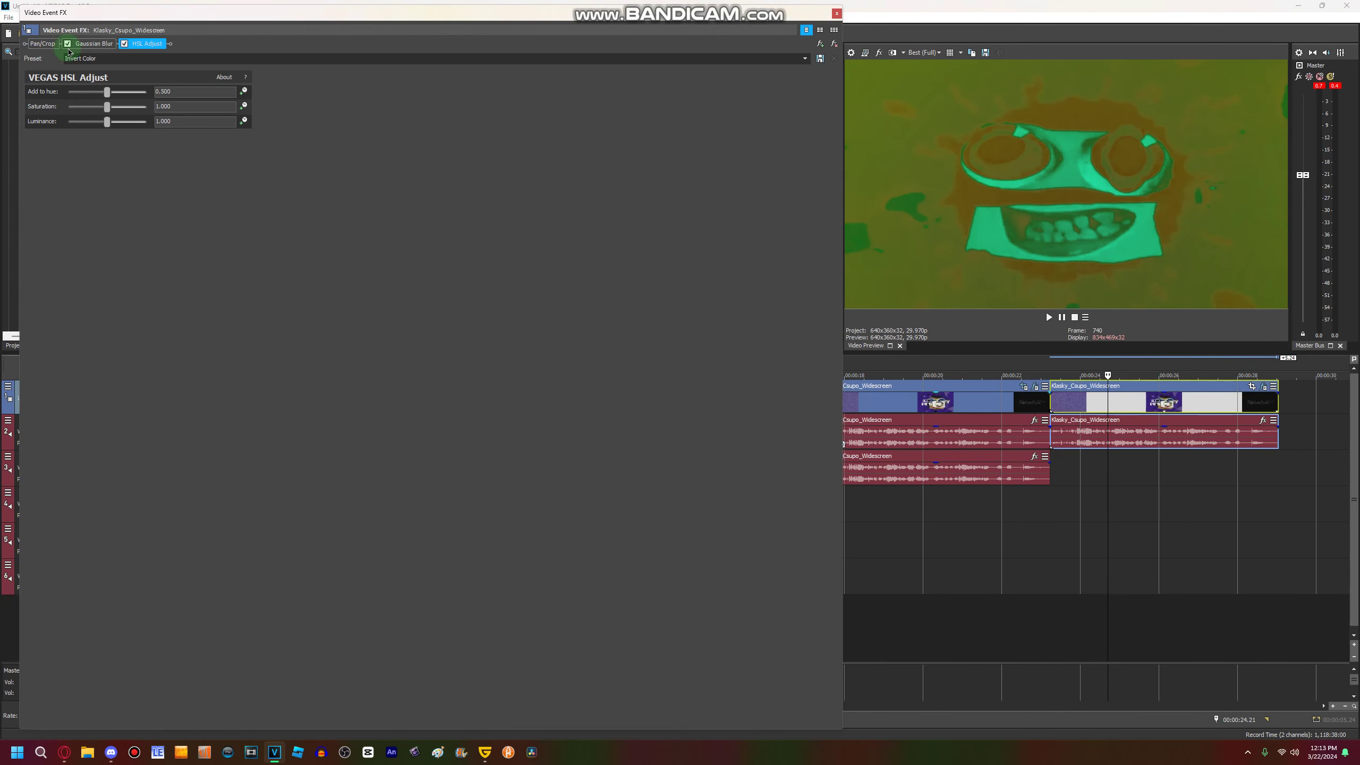
left_click_drag(122, 91, 87, 97)
left_click(837, 13)
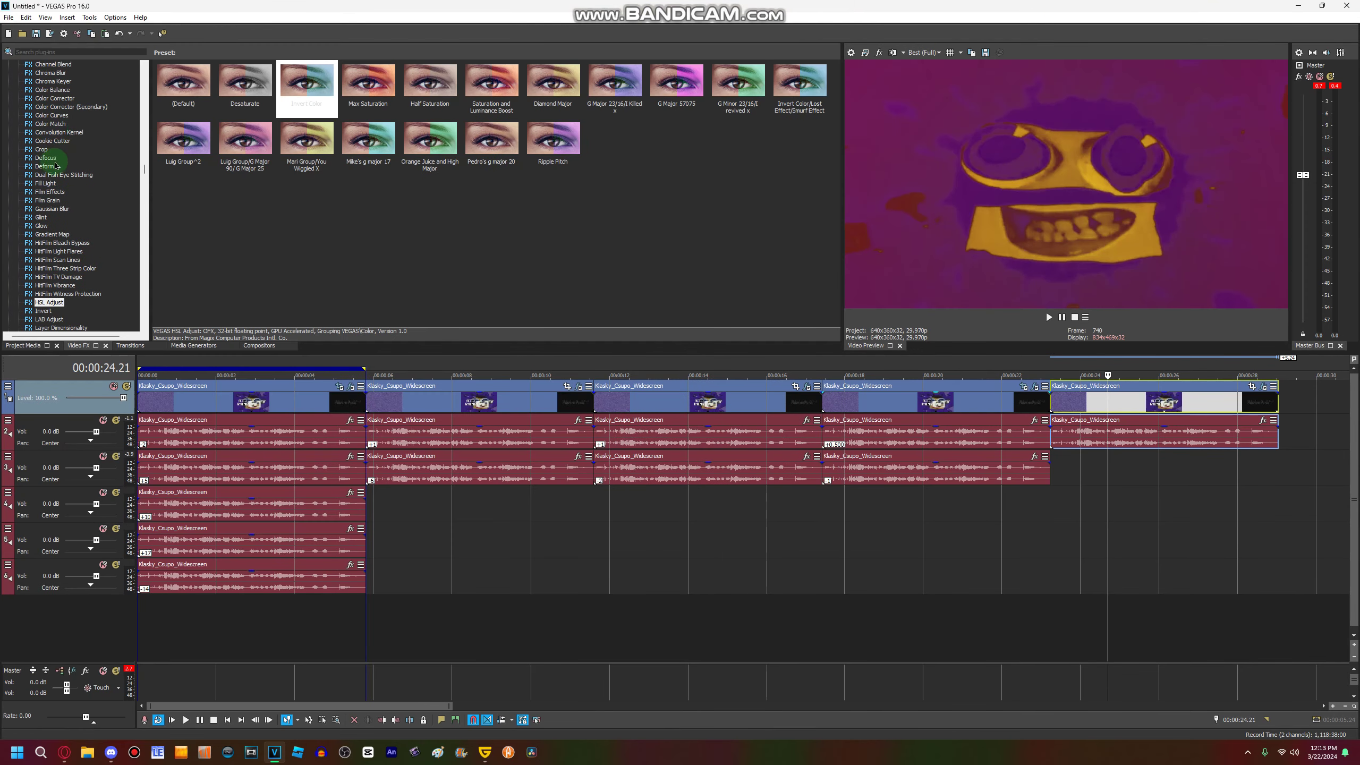
Step: Add Color Corrector (Secondary) with the WIFI GM36 preset to the fifth clip
left_click(59, 99)
left_click(71, 108)
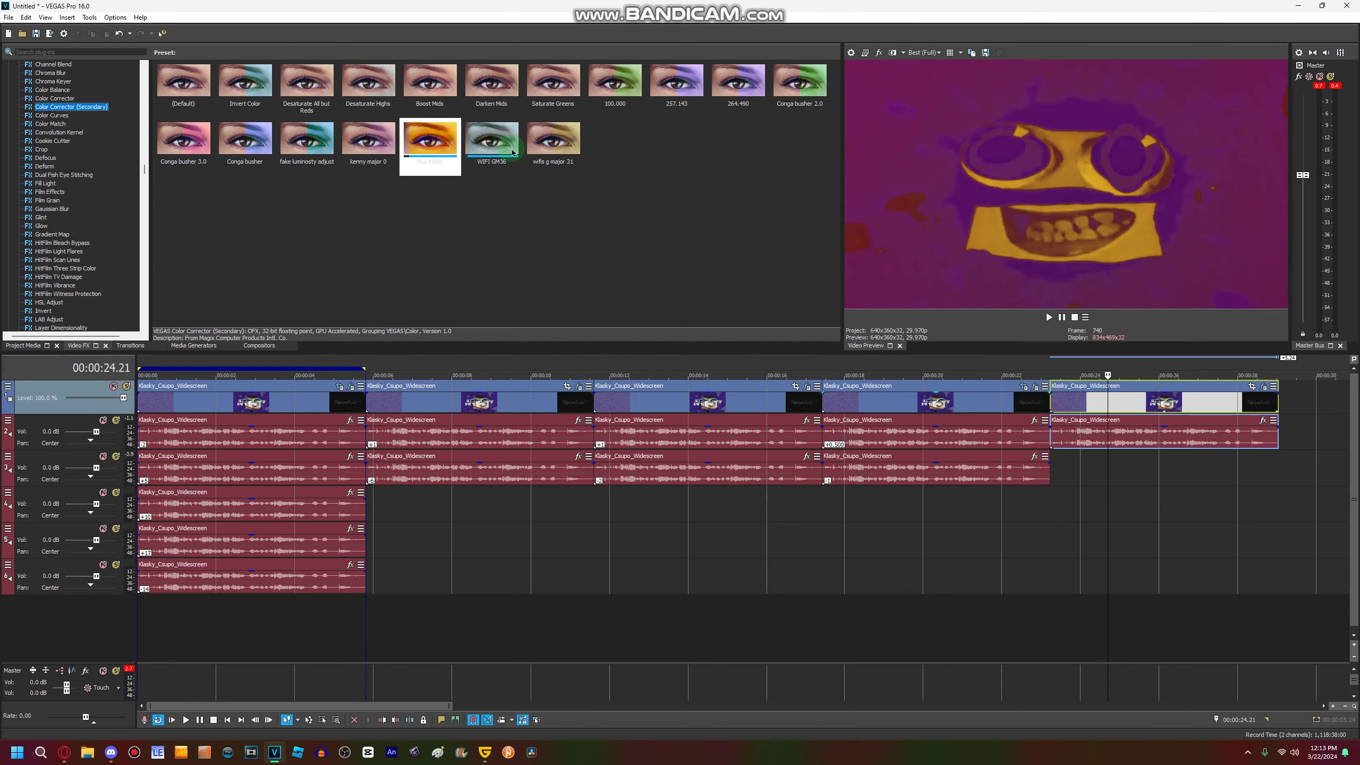
left_click_drag(520, 154, 1128, 402)
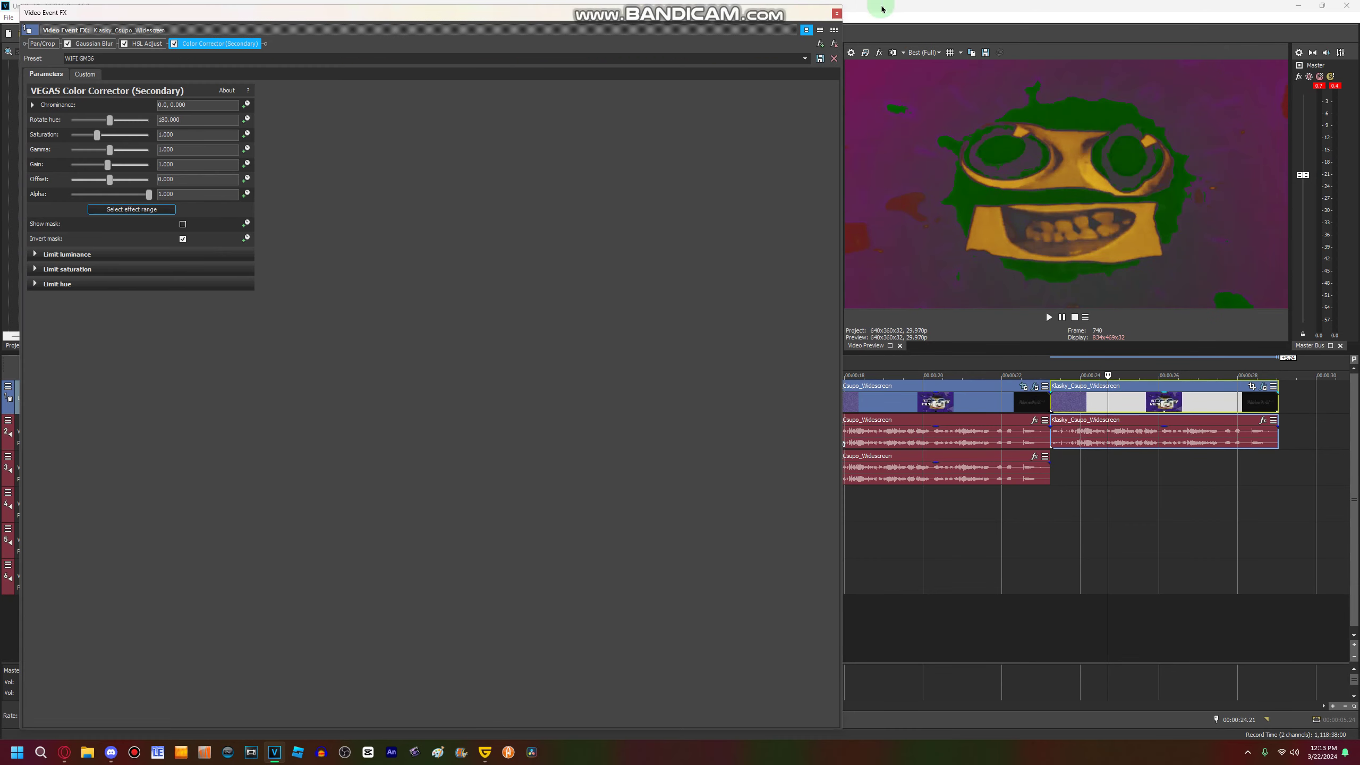
left_click(836, 12)
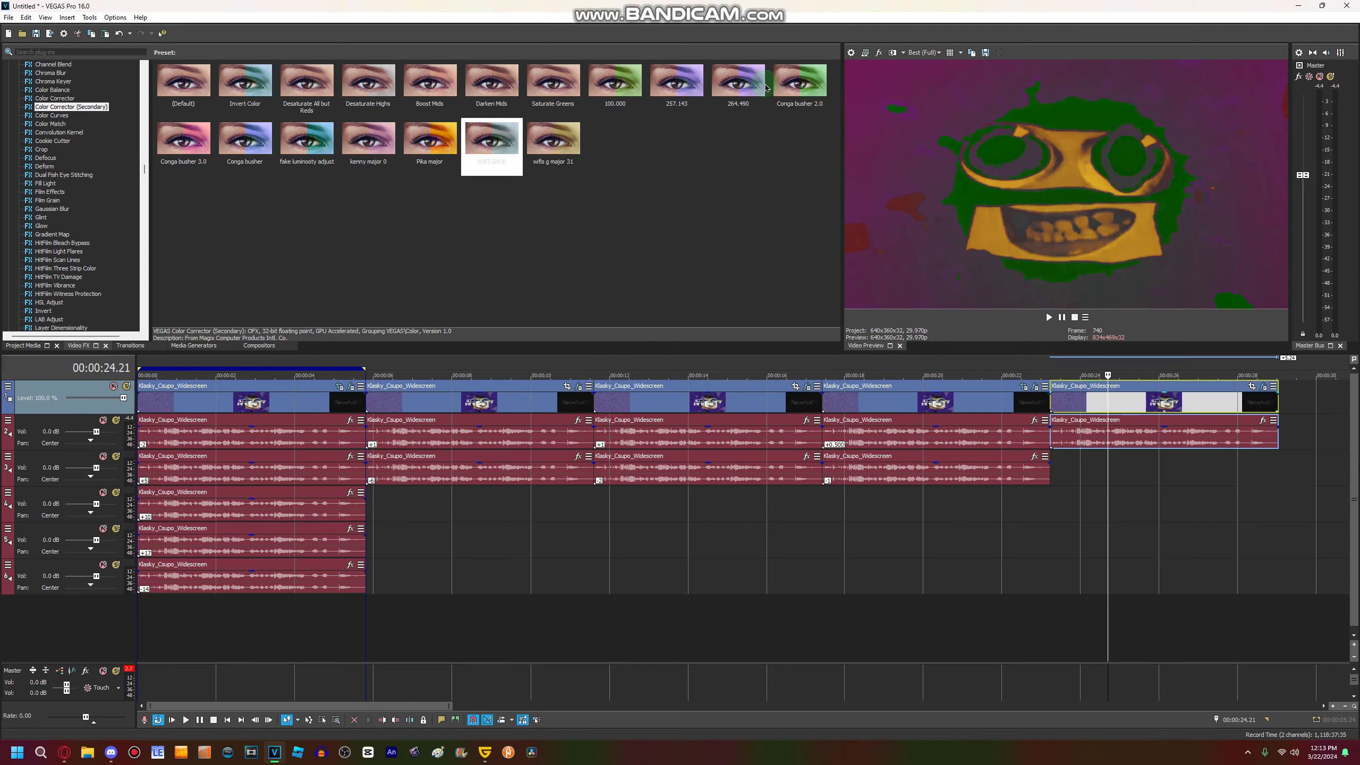
Step: Add TV Simulator with the Reset to None preset to the fifth clip and set Line sync to 0.6942
left_click(24, 244)
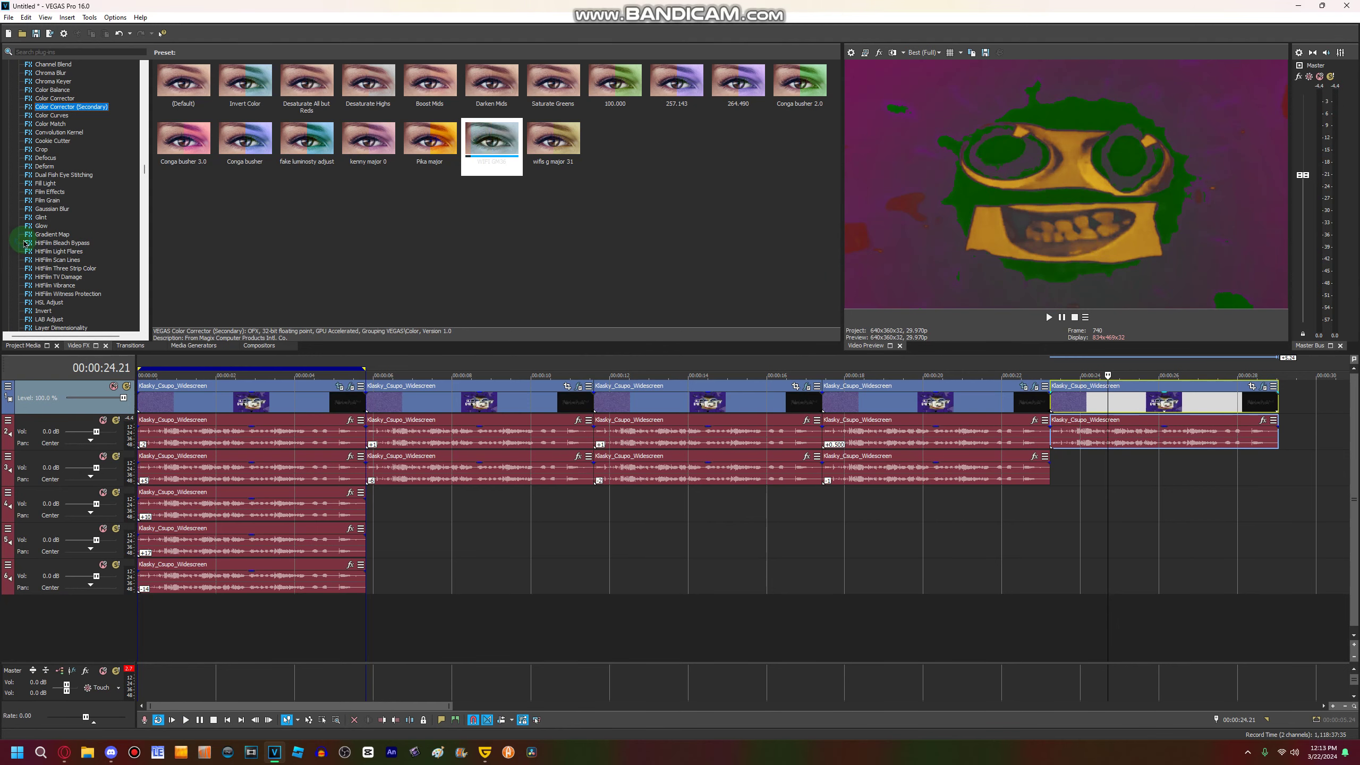
key("t")
key("t")
key("t")
key("t")
left_click_drag(317, 85, 1127, 403)
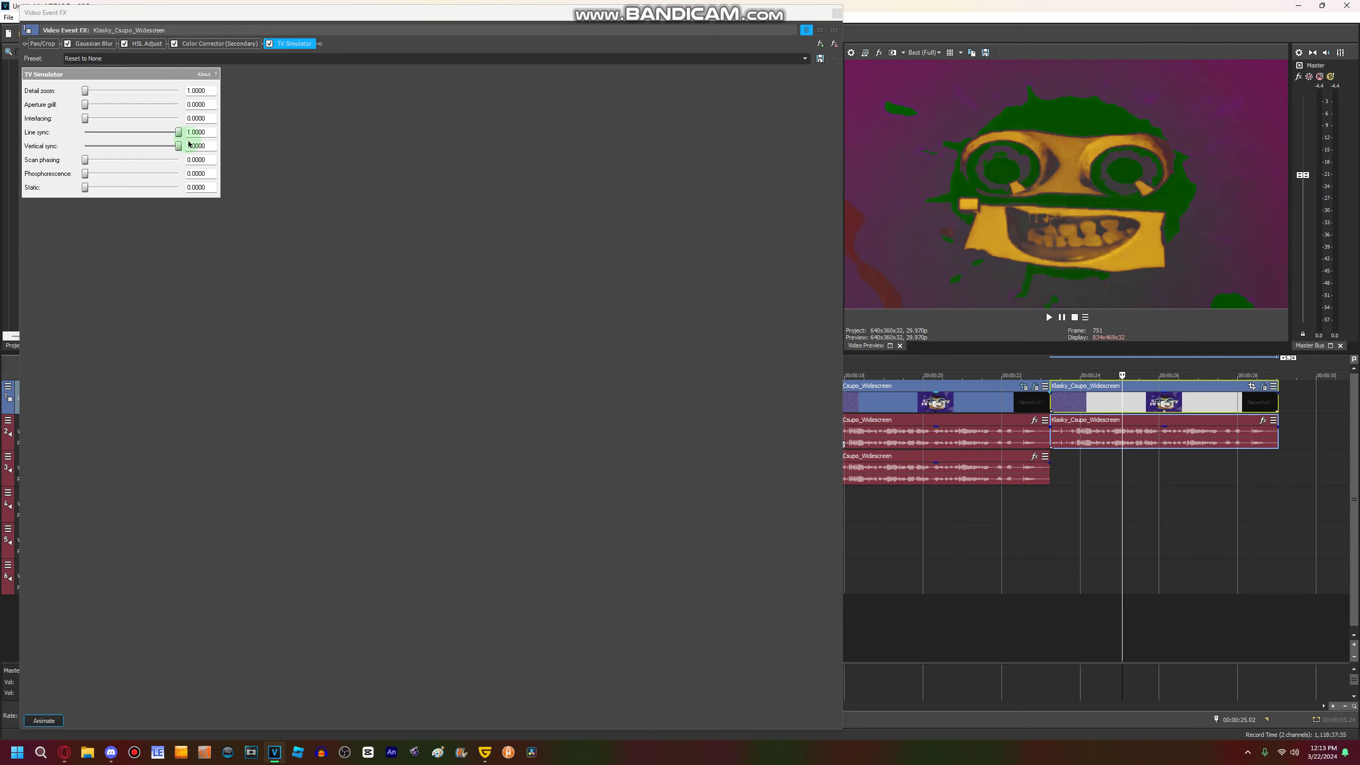
left_click_drag(178, 134, 150, 143)
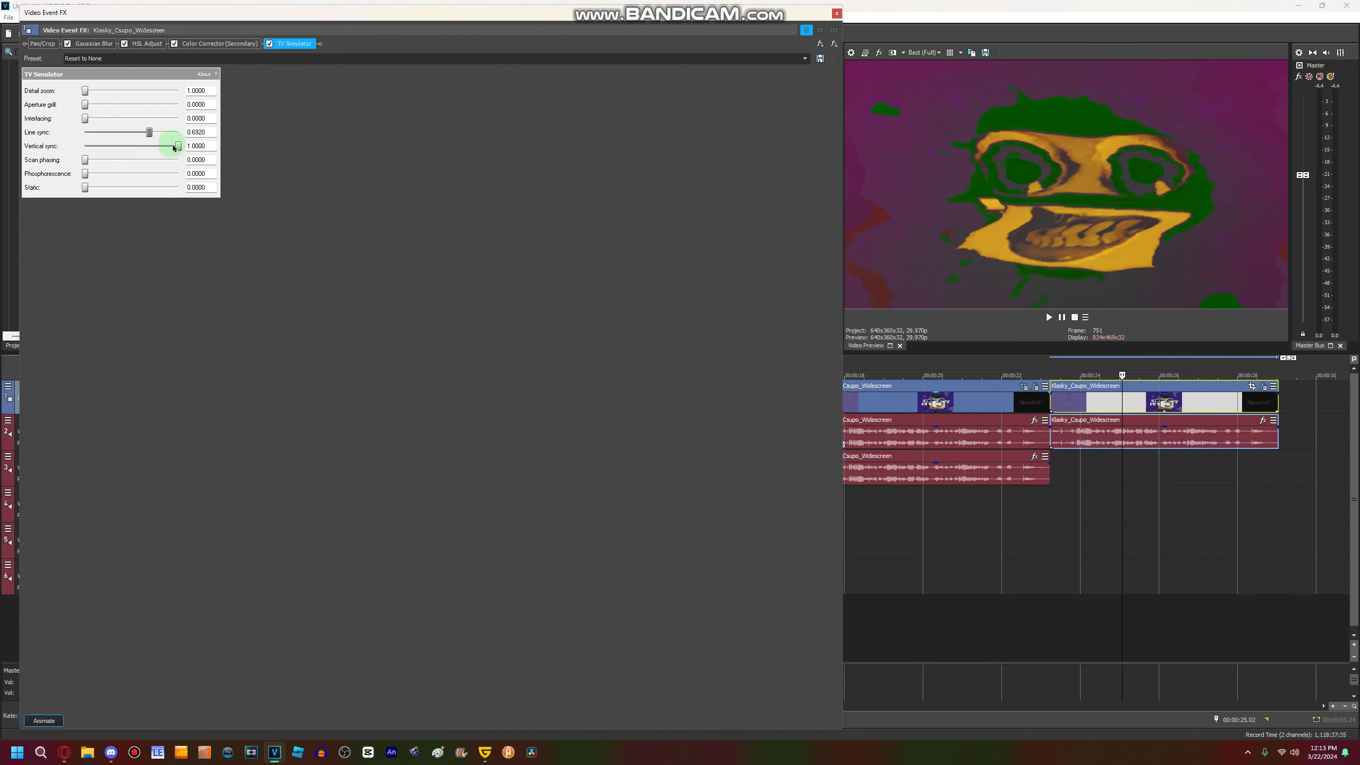
left_click(202, 130)
left_click_drag(197, 132, 384, 182)
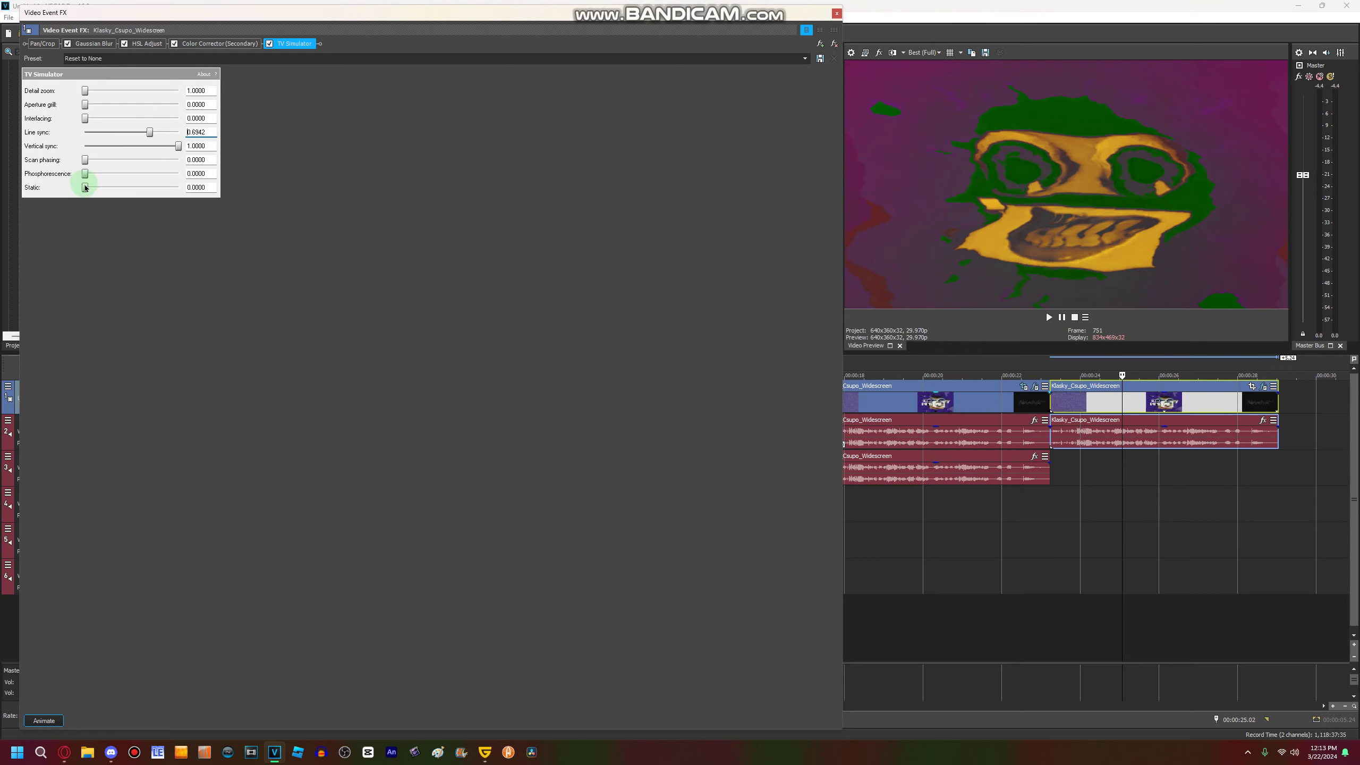
Step: Set the TV Simulator's Phosphorescence to 0.5040 and Detail zoom to about 2.516
left_click_drag(86, 186, 136, 193)
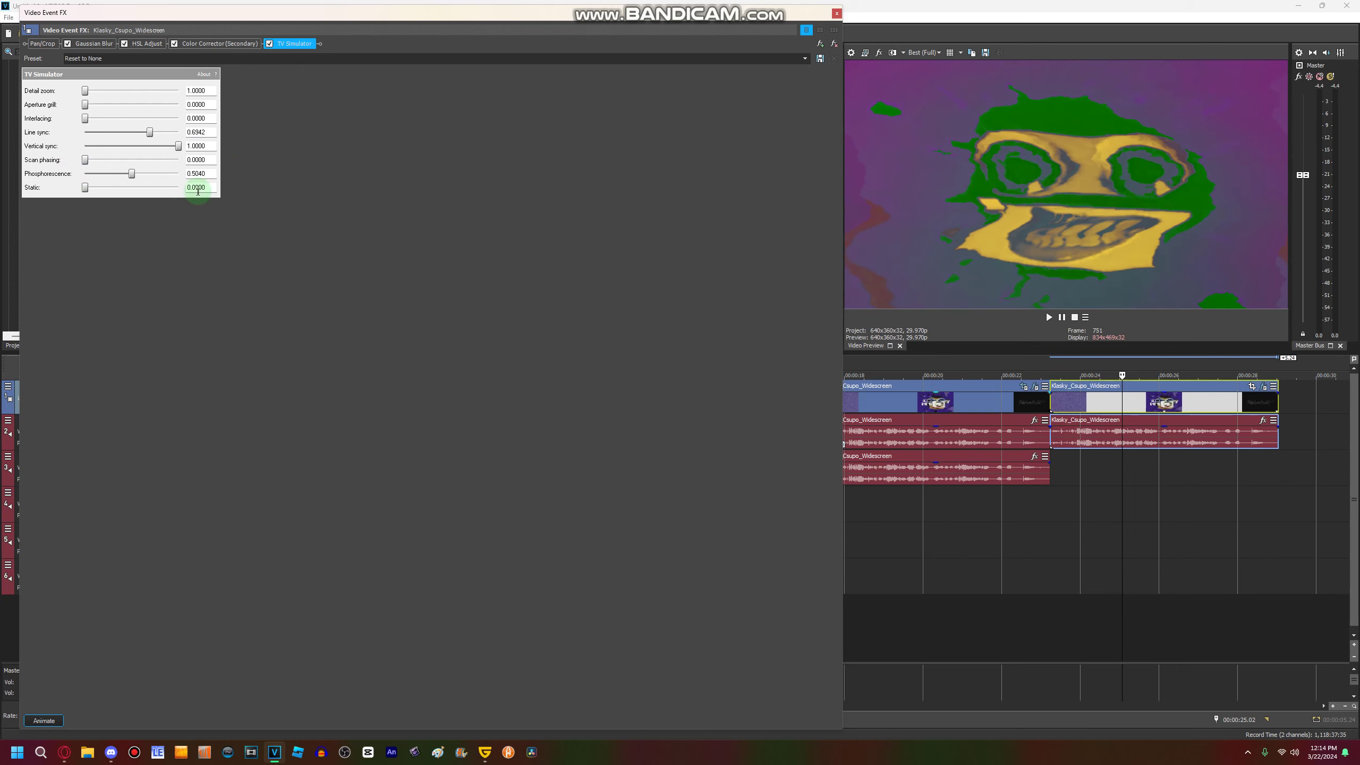
left_click_drag(85, 90, 335, 89)
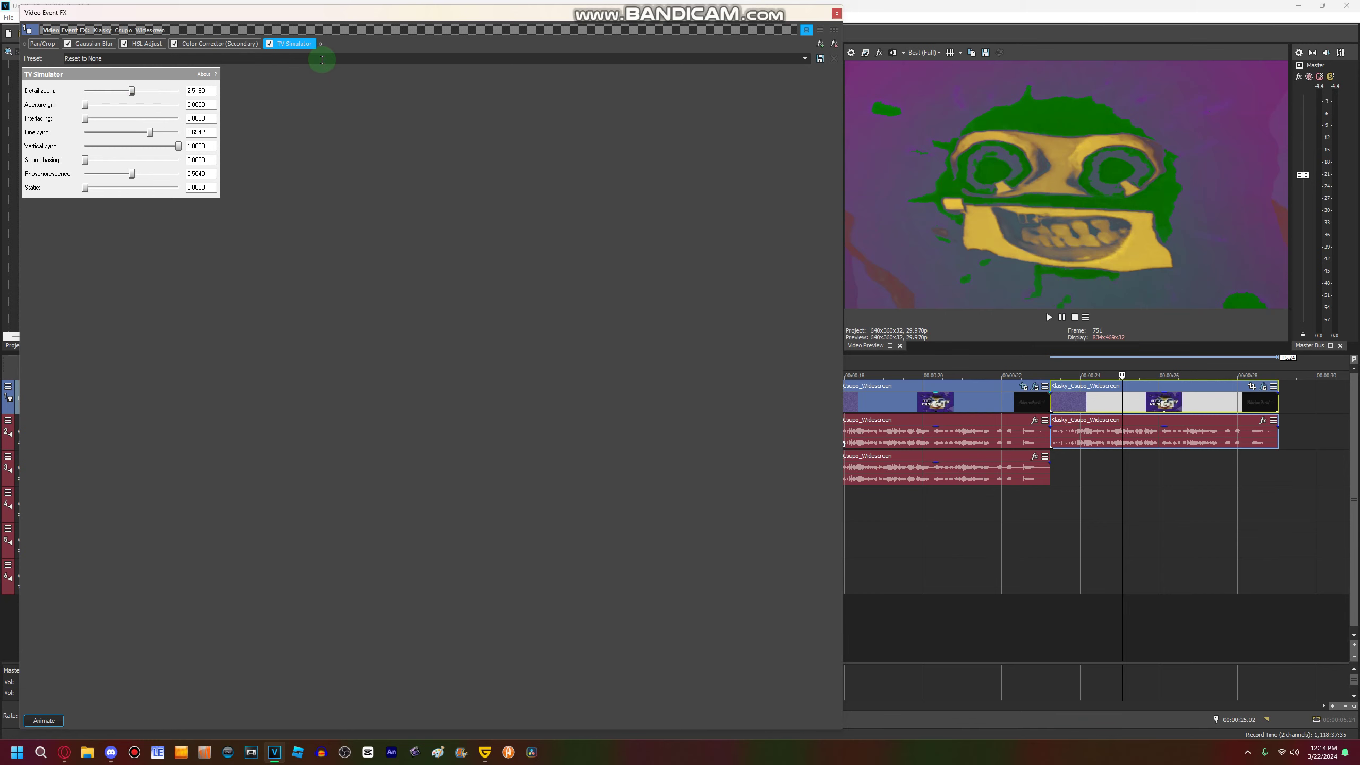
left_click(836, 13)
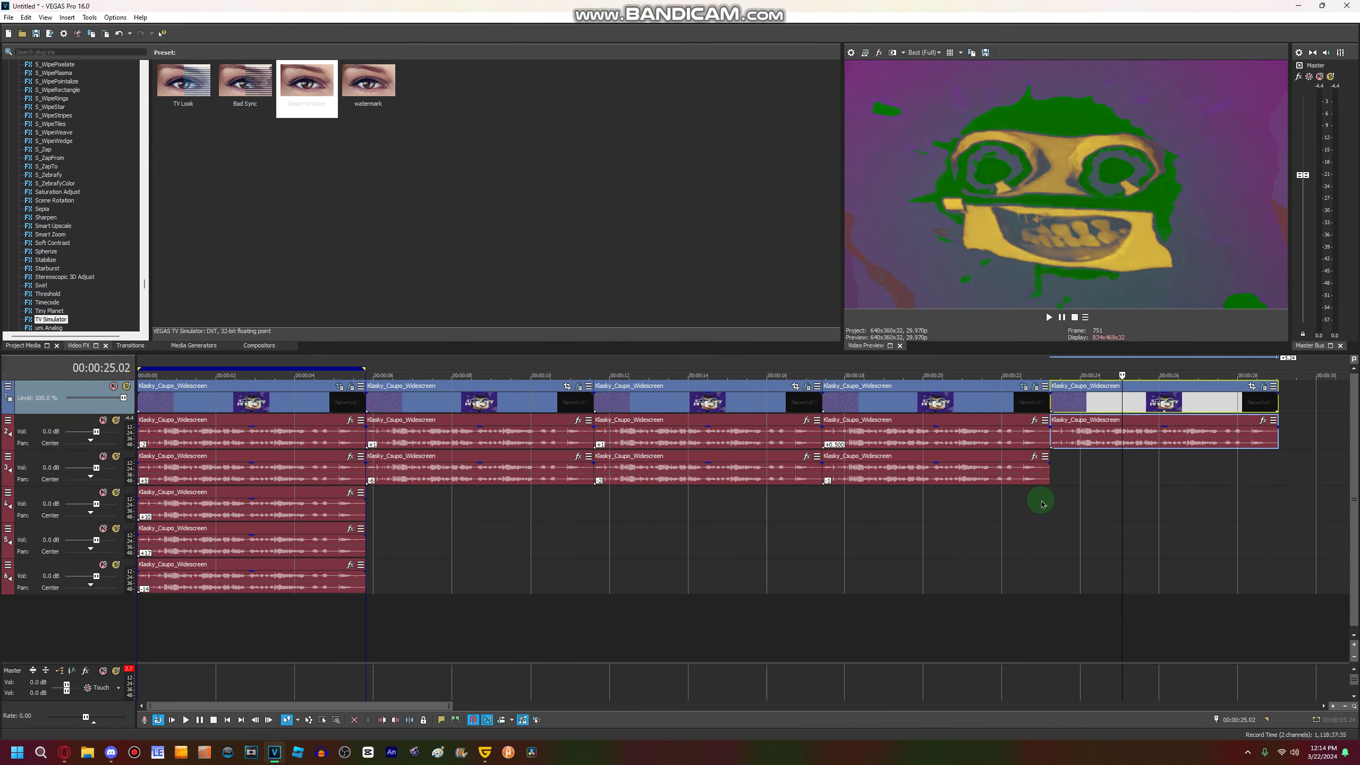
Step: Copy the fourth clip's lower audio event under the start of the fifth clip and adjust the copy's pitch
left_click(1036, 480)
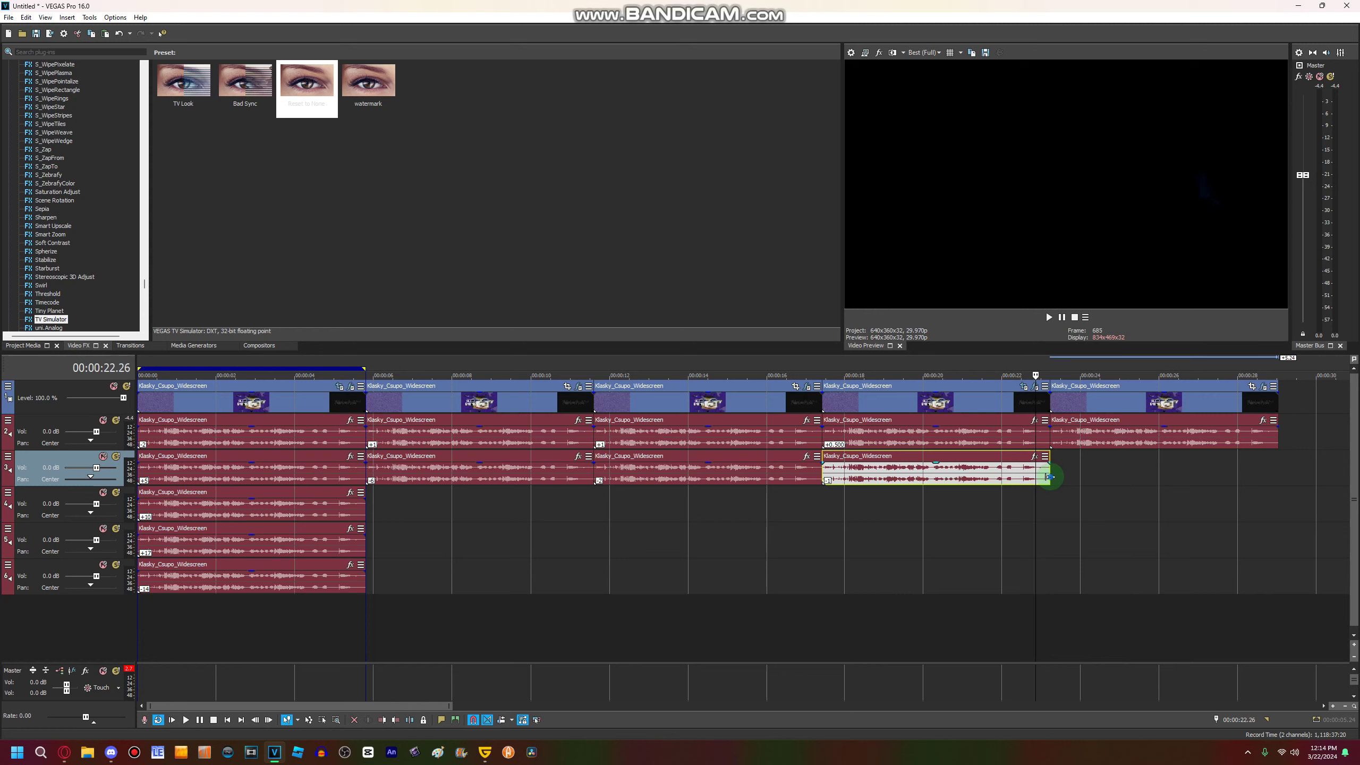
left_click(1050, 476)
key("ctrl+v")
left_click(1085, 479)
key("minus")
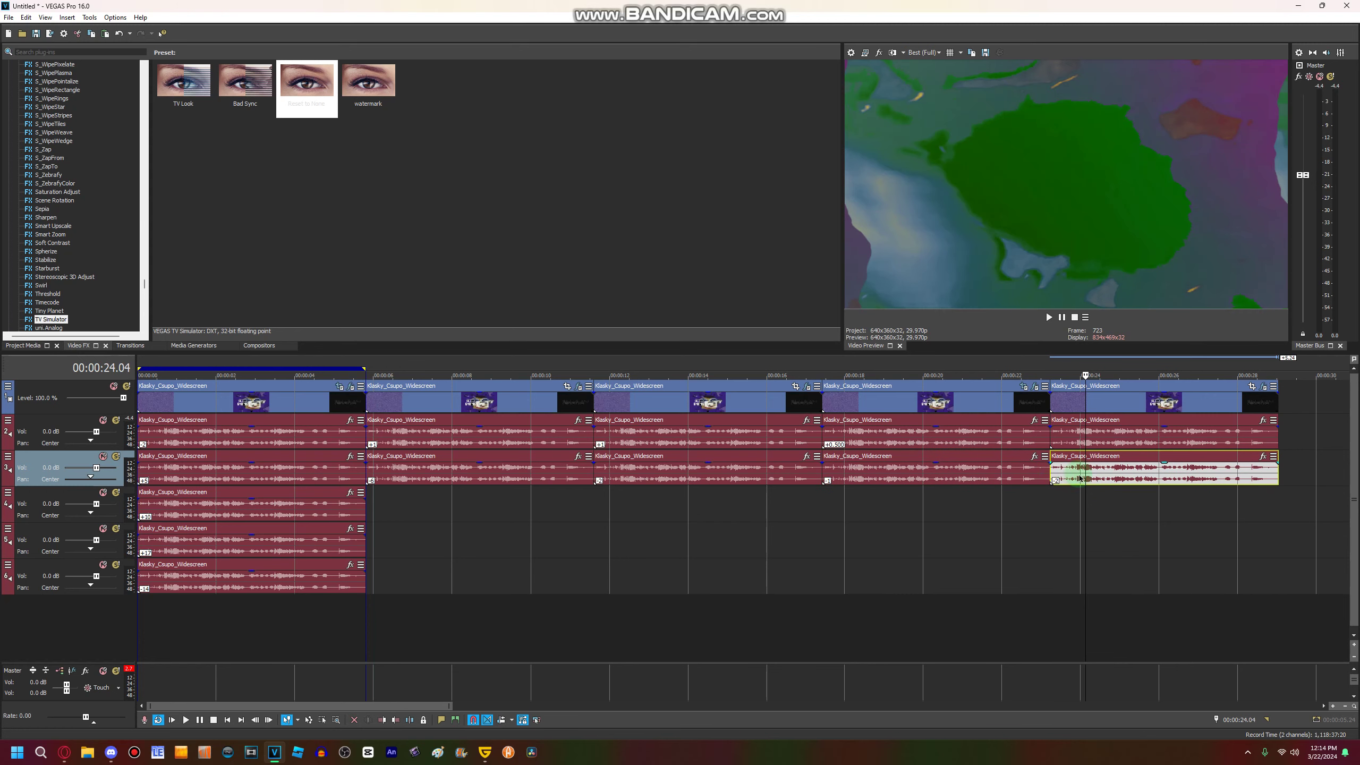
key("equal")
Step: Select the fifth clip's upper audio event and play the clip back to check its layered sound
left_click(1093, 437)
key("space")
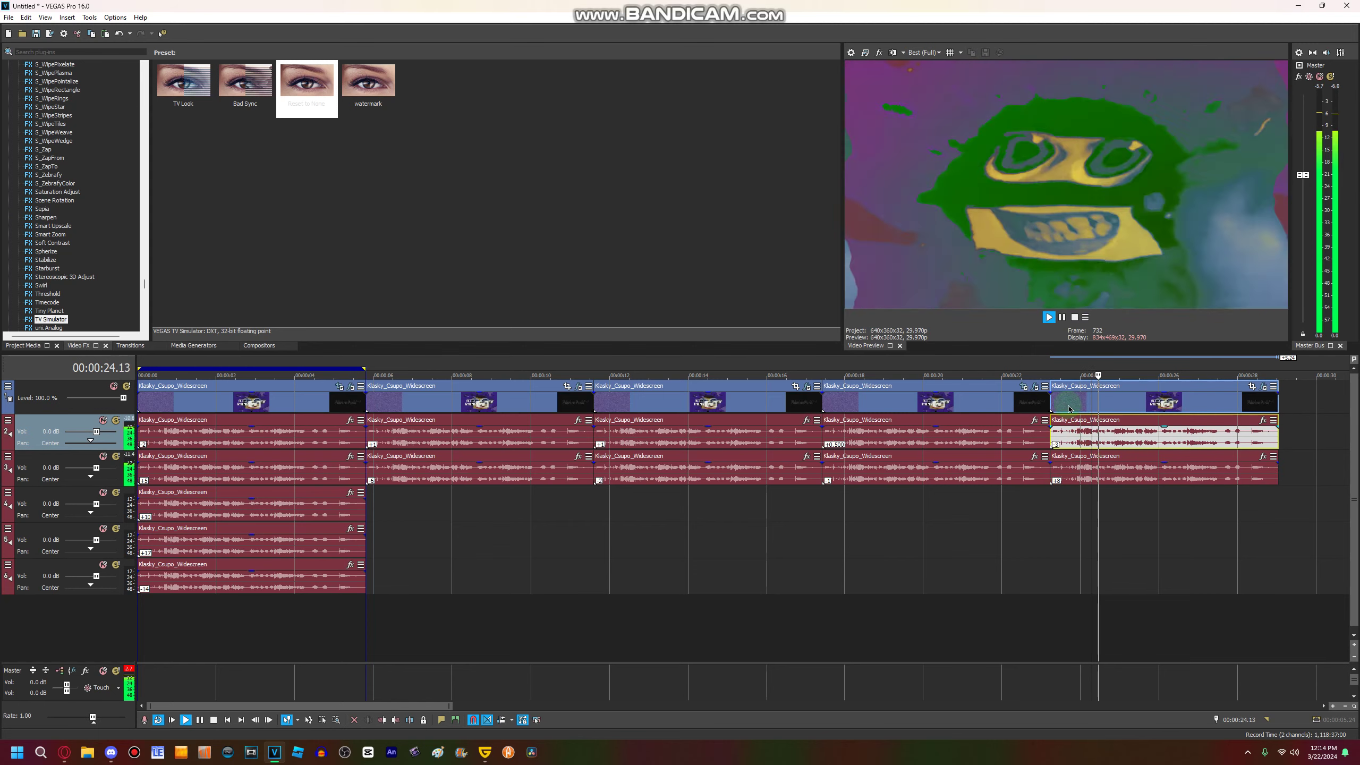
left_click(1064, 319)
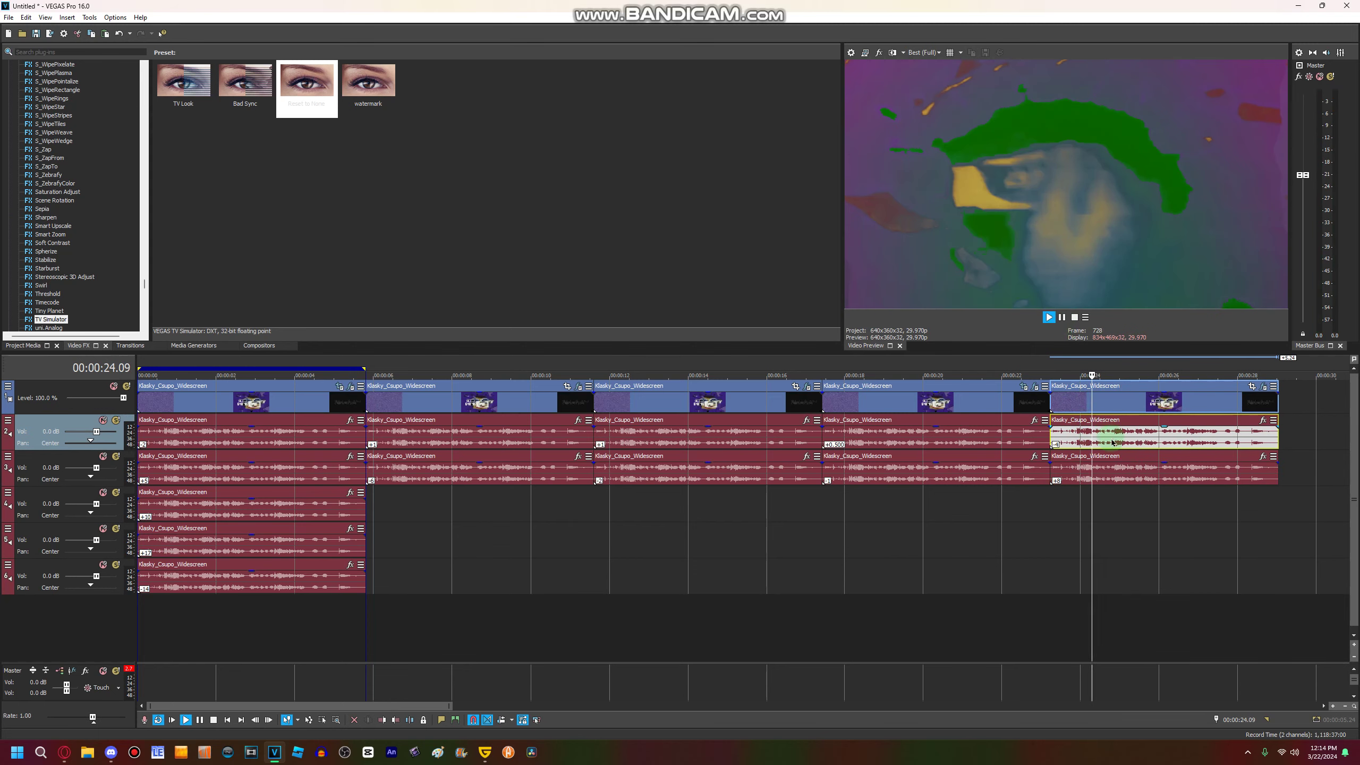
left_click(1064, 318)
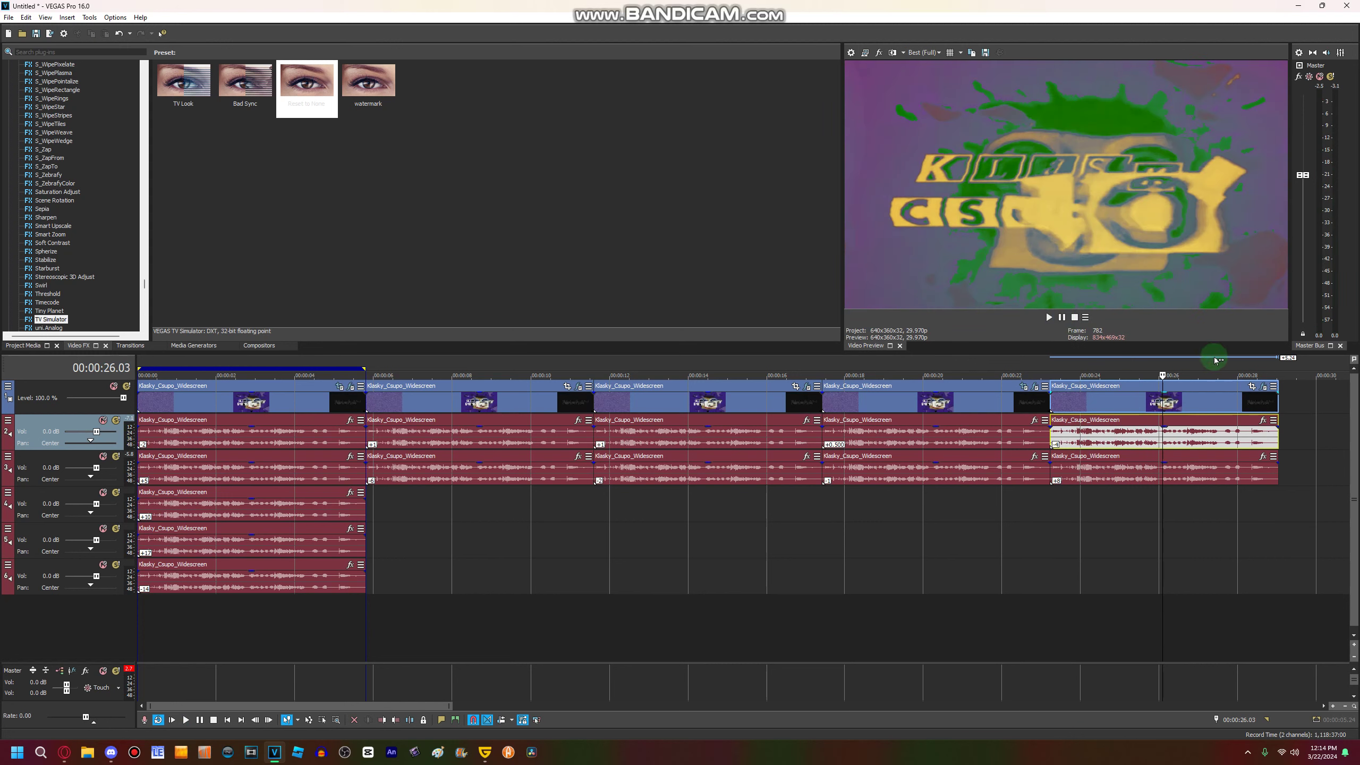
mouse_move(720, 4)
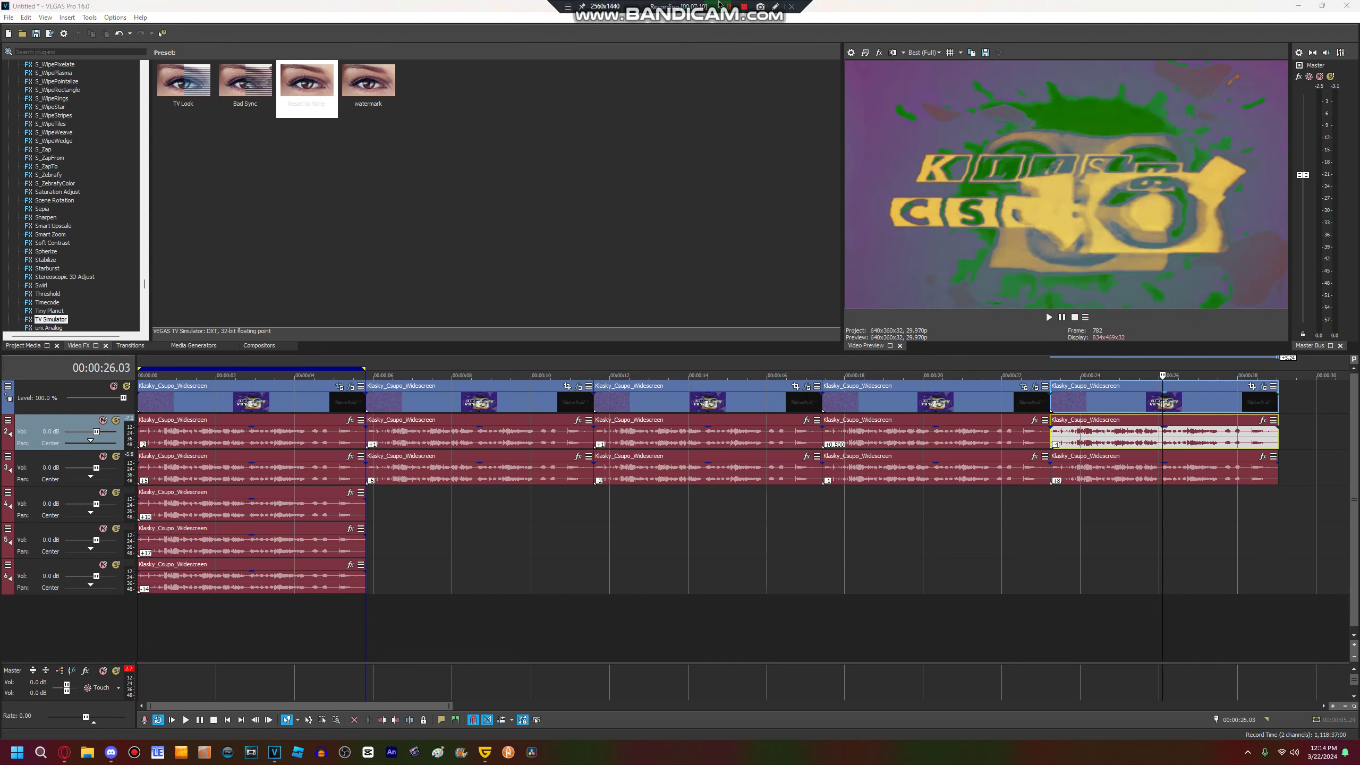